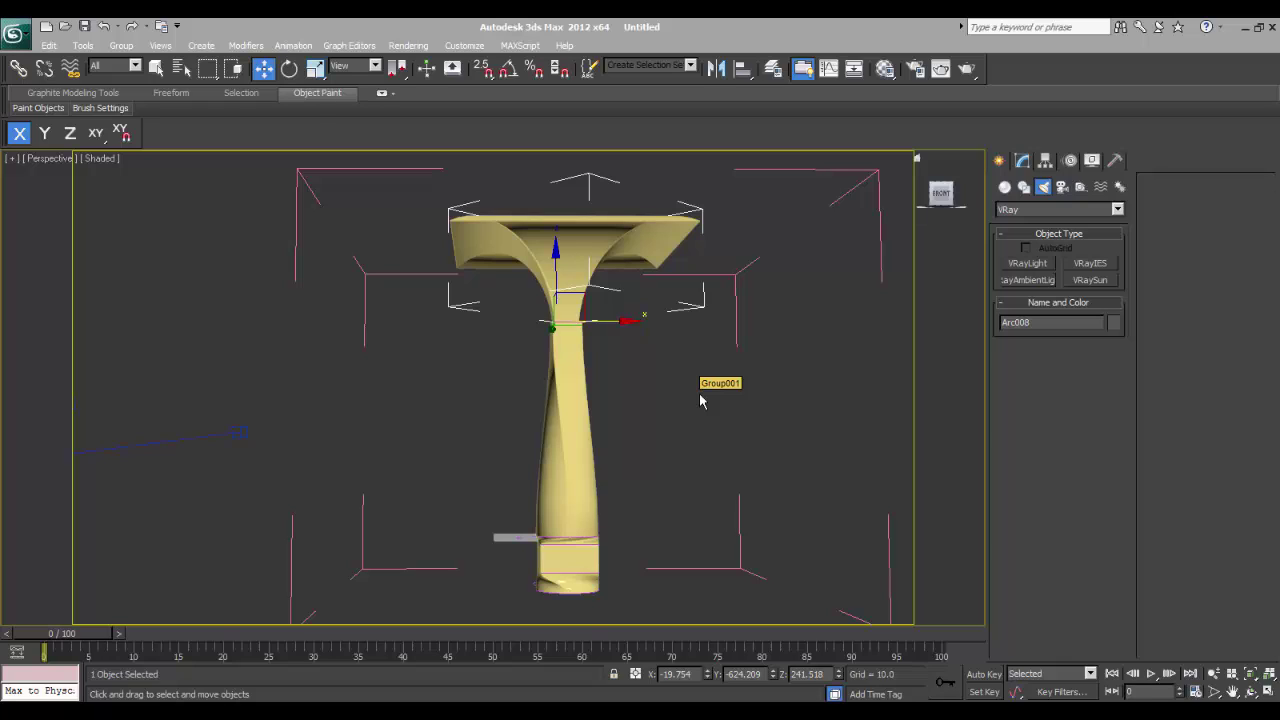
pyautogui.keyDown('alt'); pyautogui.moveTo(700, 400); pyautogui.dragTo(645, 432, button='middle'); pyautogui.keyUp('alt')
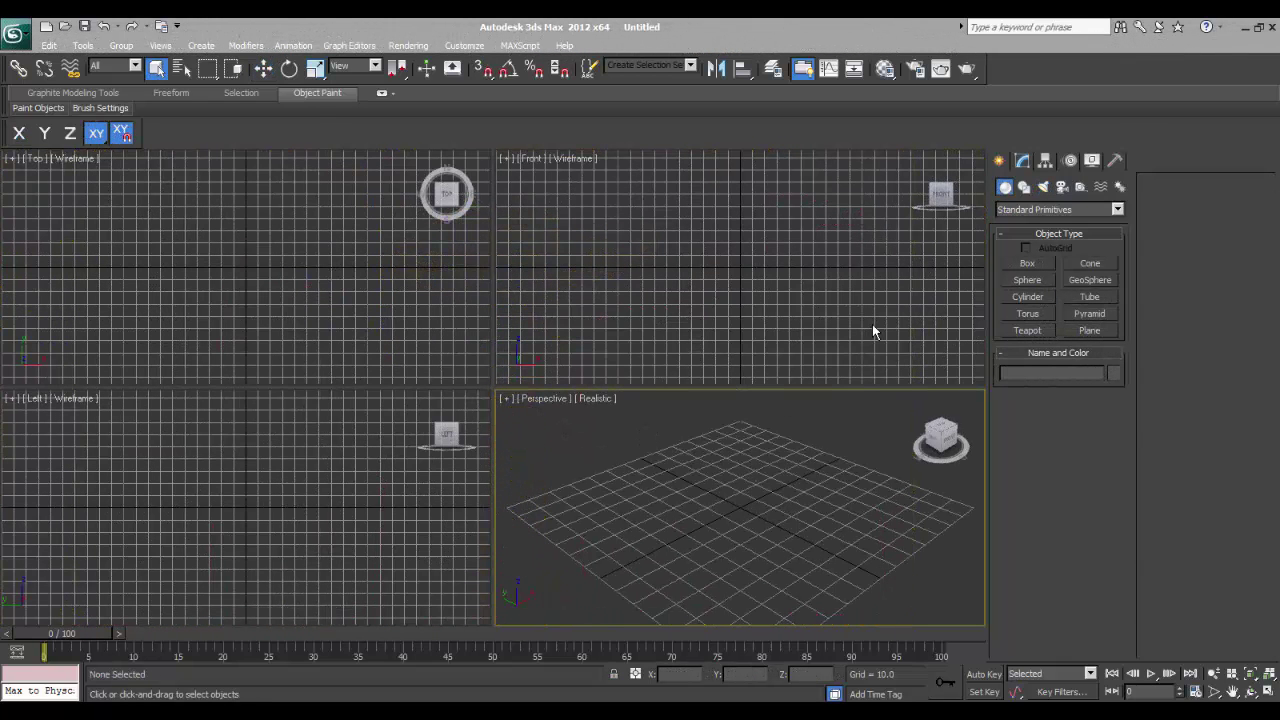
# - Start the Arc spline tool in a maximized Front view and enable 2.5D snapping to grid points
pyautogui.click(1023, 188)
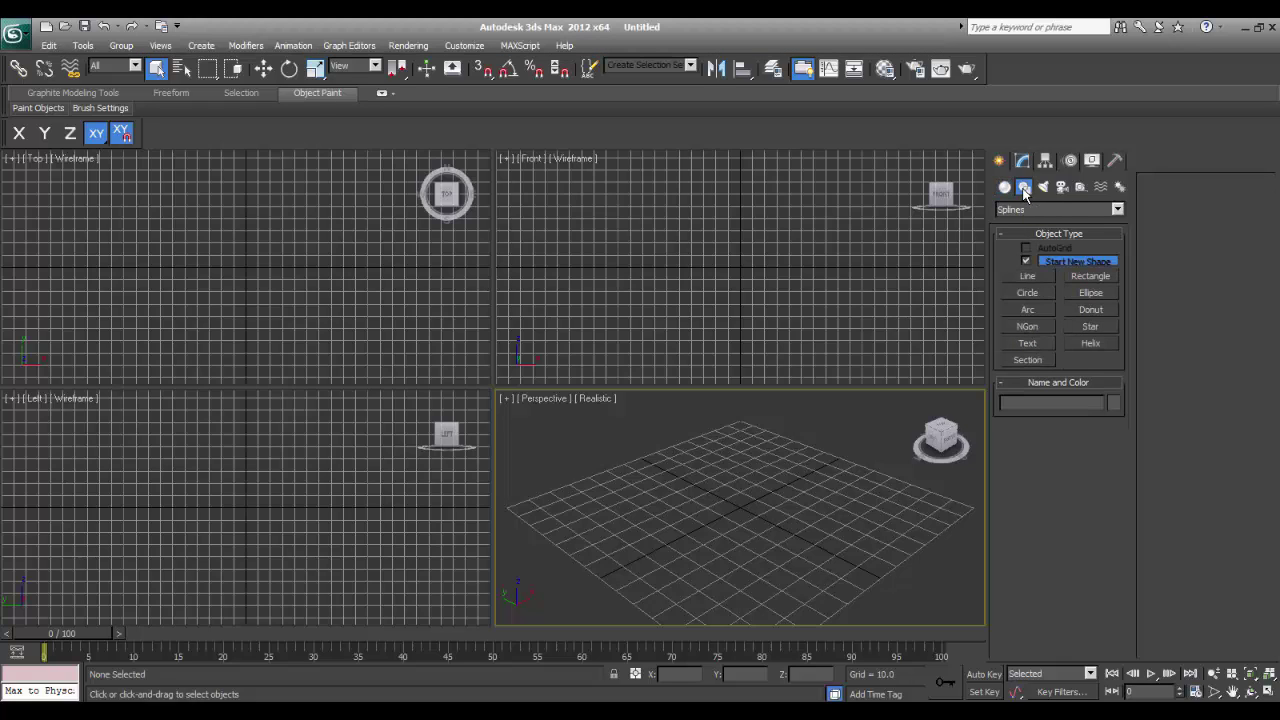
pyautogui.click(1027, 311)
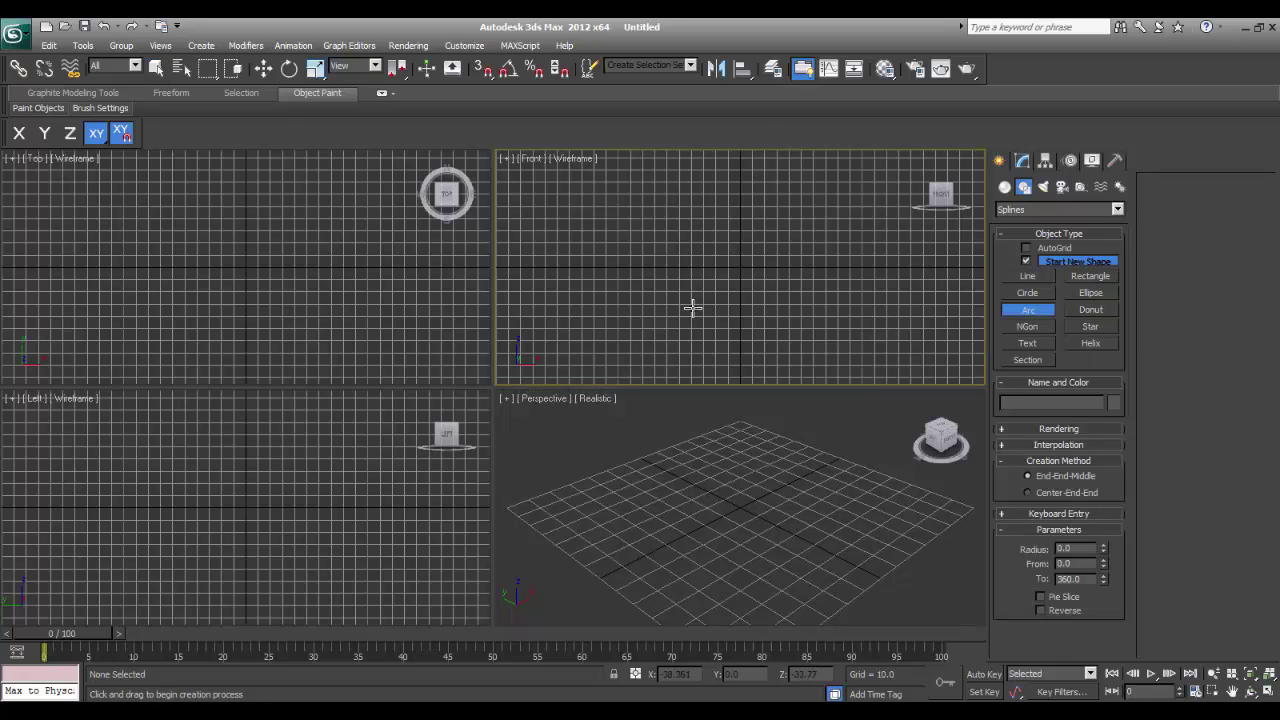
pyautogui.hotkey('alt', 'w')
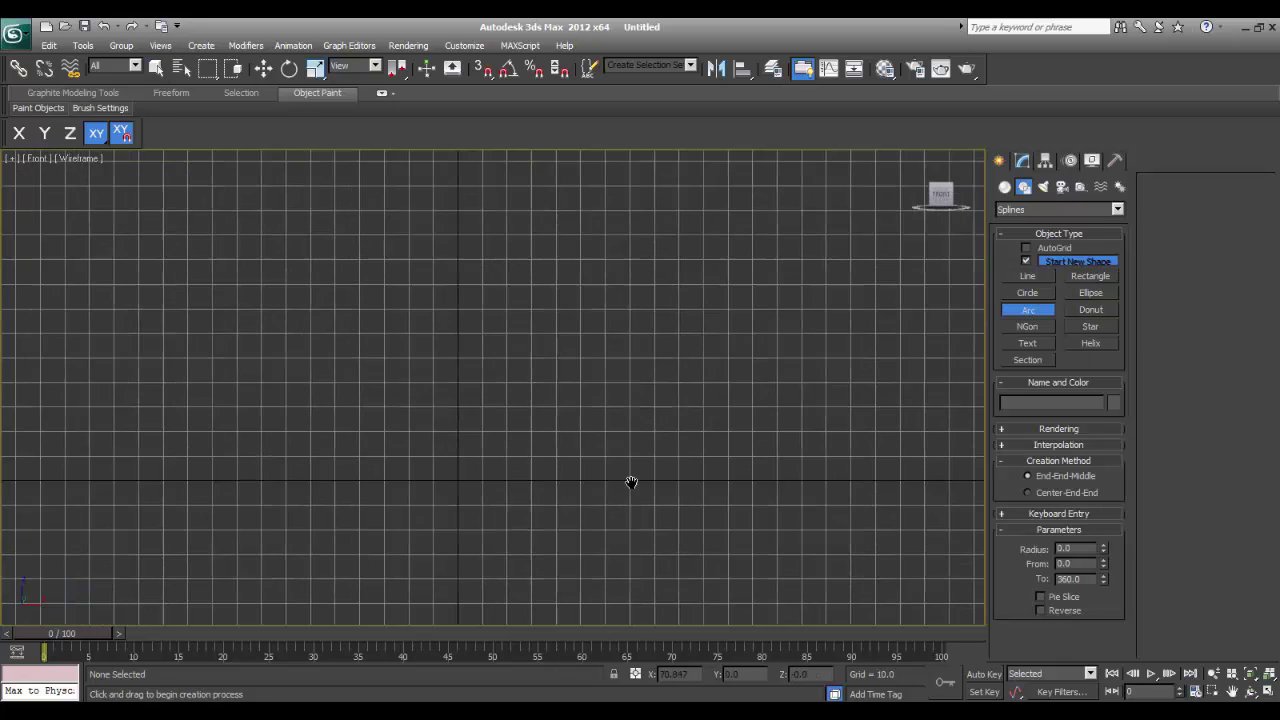
pyautogui.moveTo(507, 492); pyautogui.dragTo(551, 503, button='middle')
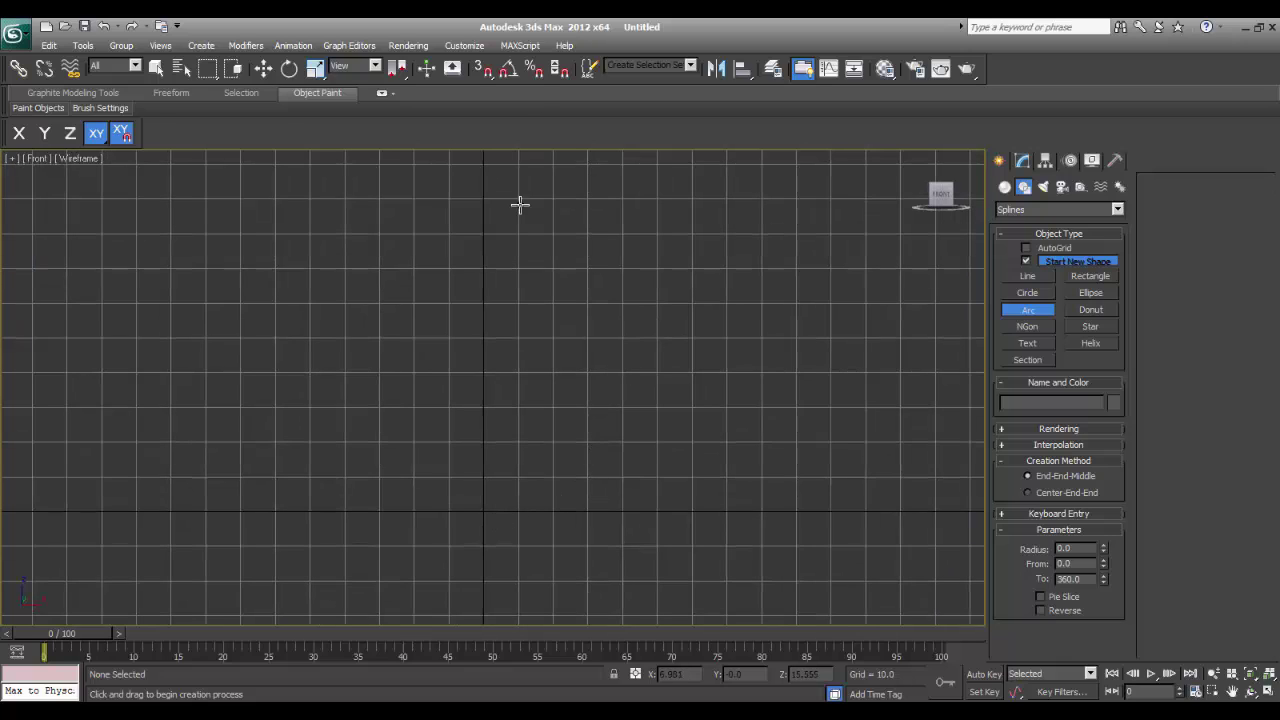
pyautogui.moveTo(485, 68); pyautogui.dragTo(487, 120)
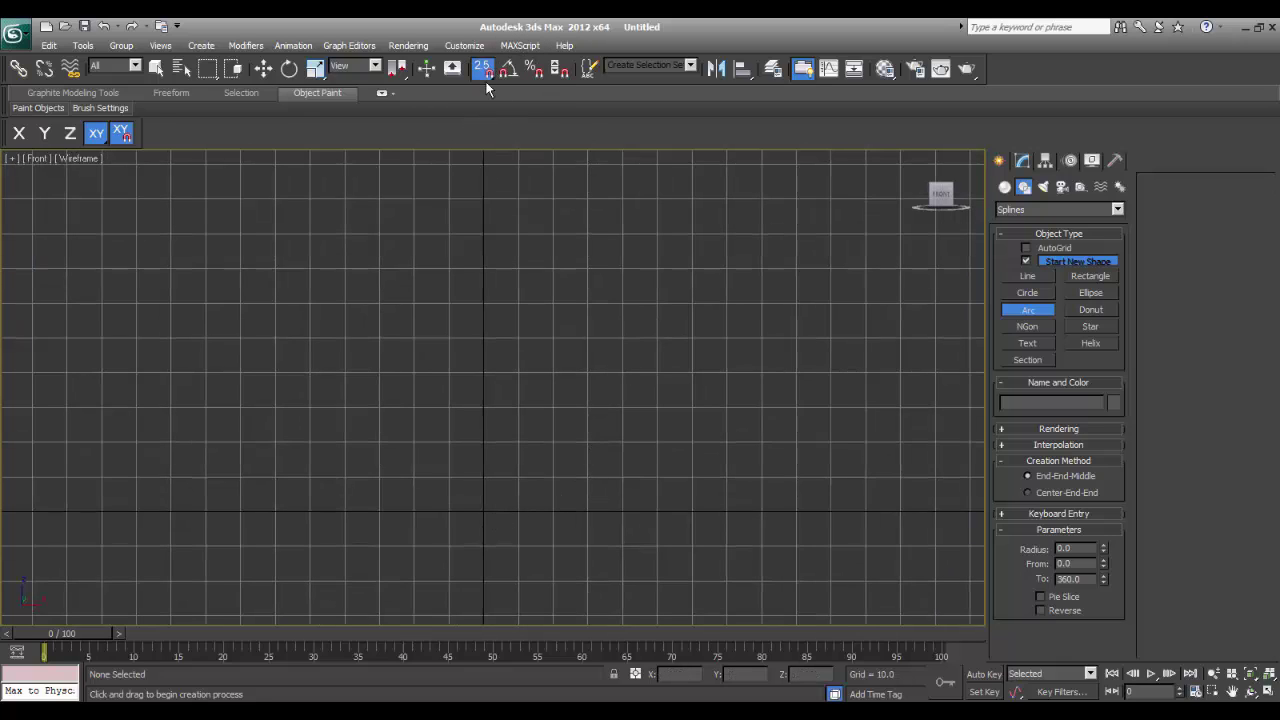
pyautogui.rightClick(487, 72)
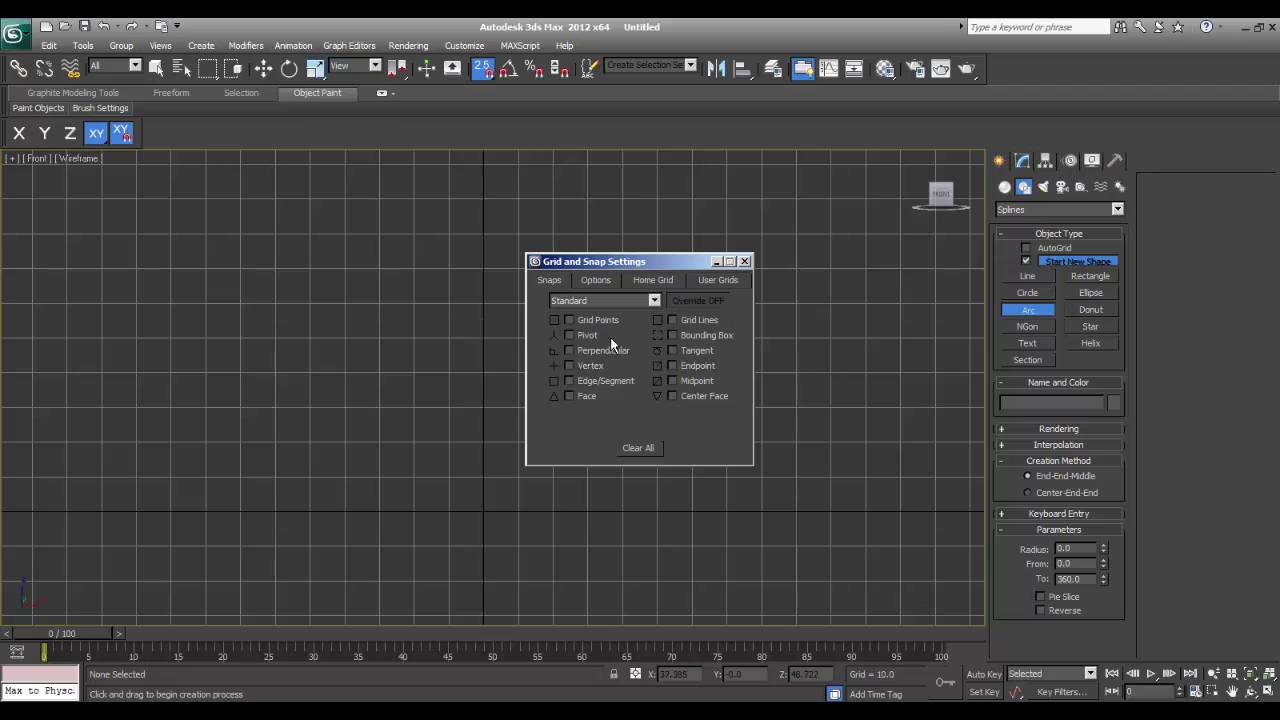
pyautogui.click(744, 261)
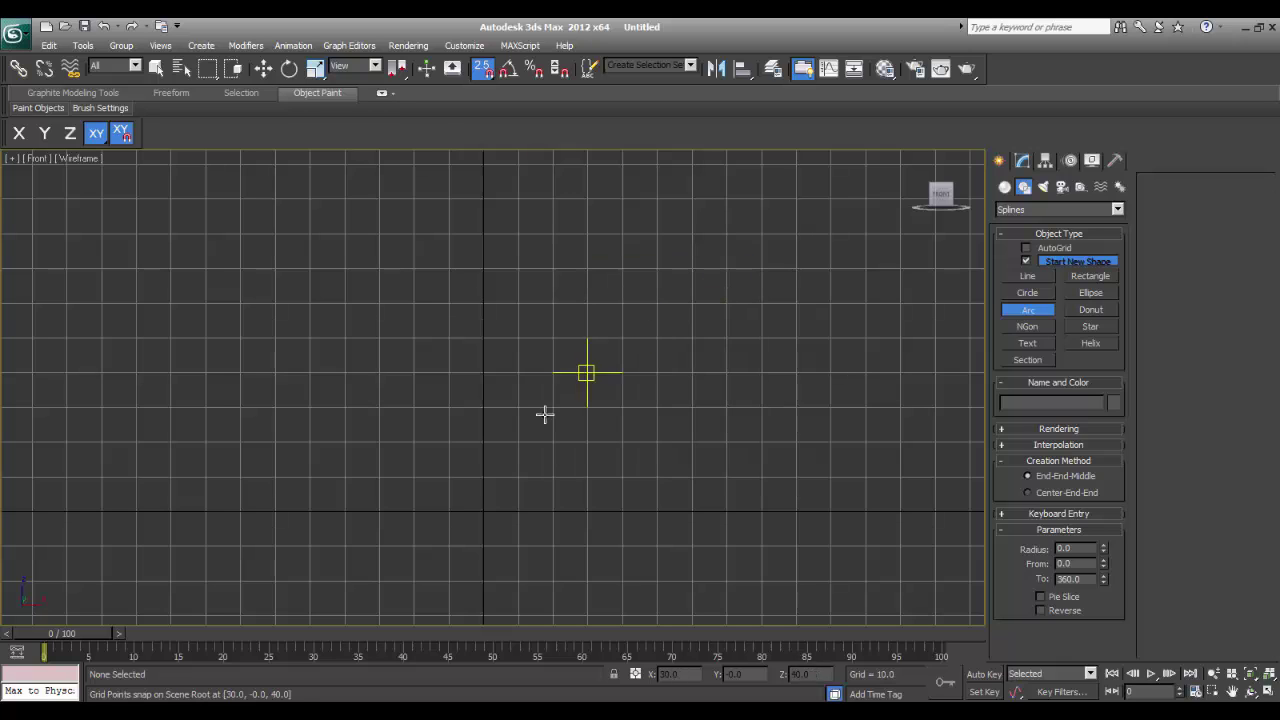
# - Draw an arc of about 90.7 radius in the Front view, from X 0, Z 10 to X 130, Z 80
pyautogui.moveTo(487, 471); pyautogui.dragTo(433, 537, button='middle')
pyautogui.moveTo(403, 533); pyautogui.dragTo(855, 292)
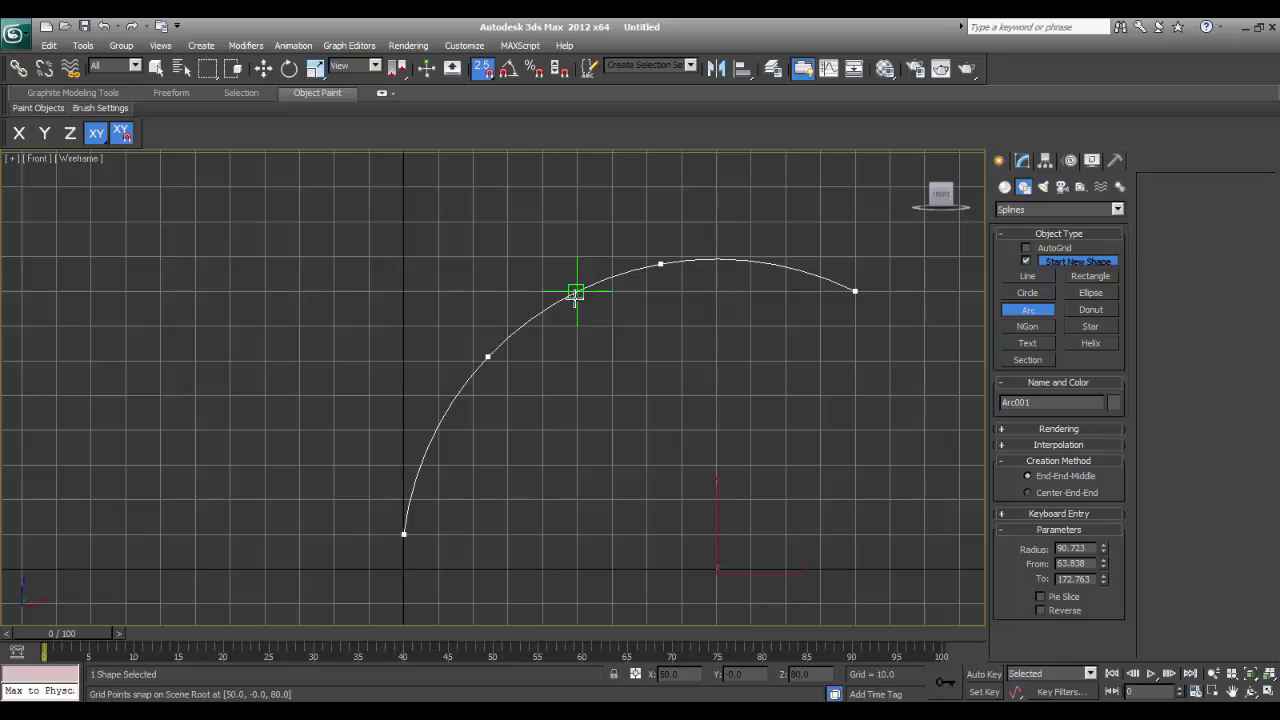
pyautogui.click(575, 292)
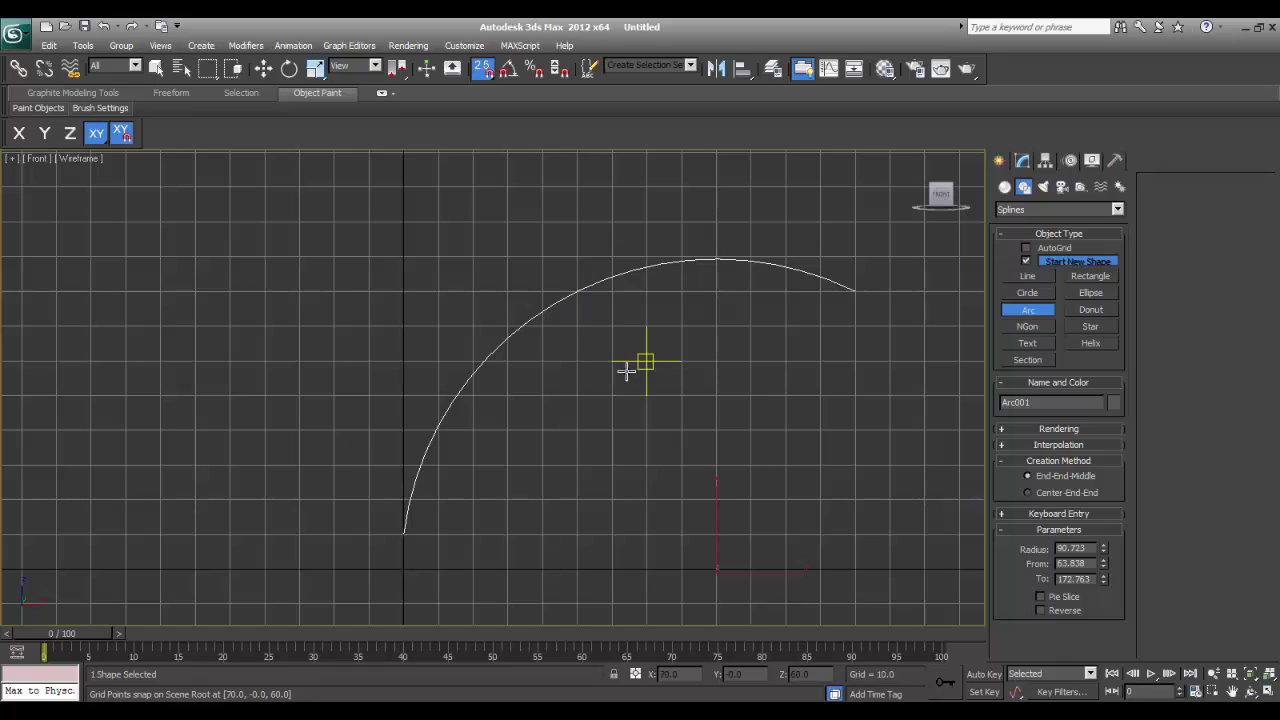
pyautogui.rightClick(604, 397)
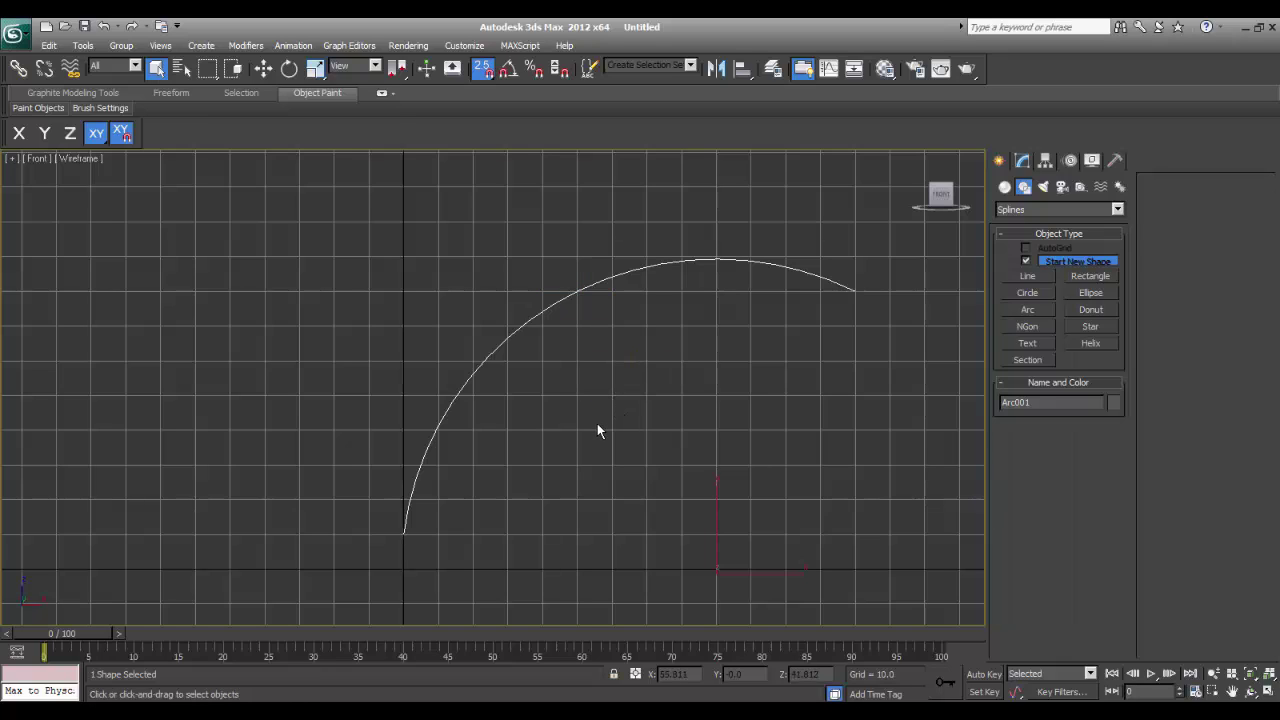
# - Examine the arc from the Top, Left and Front views, with the Move tool active
pyautogui.press('t')
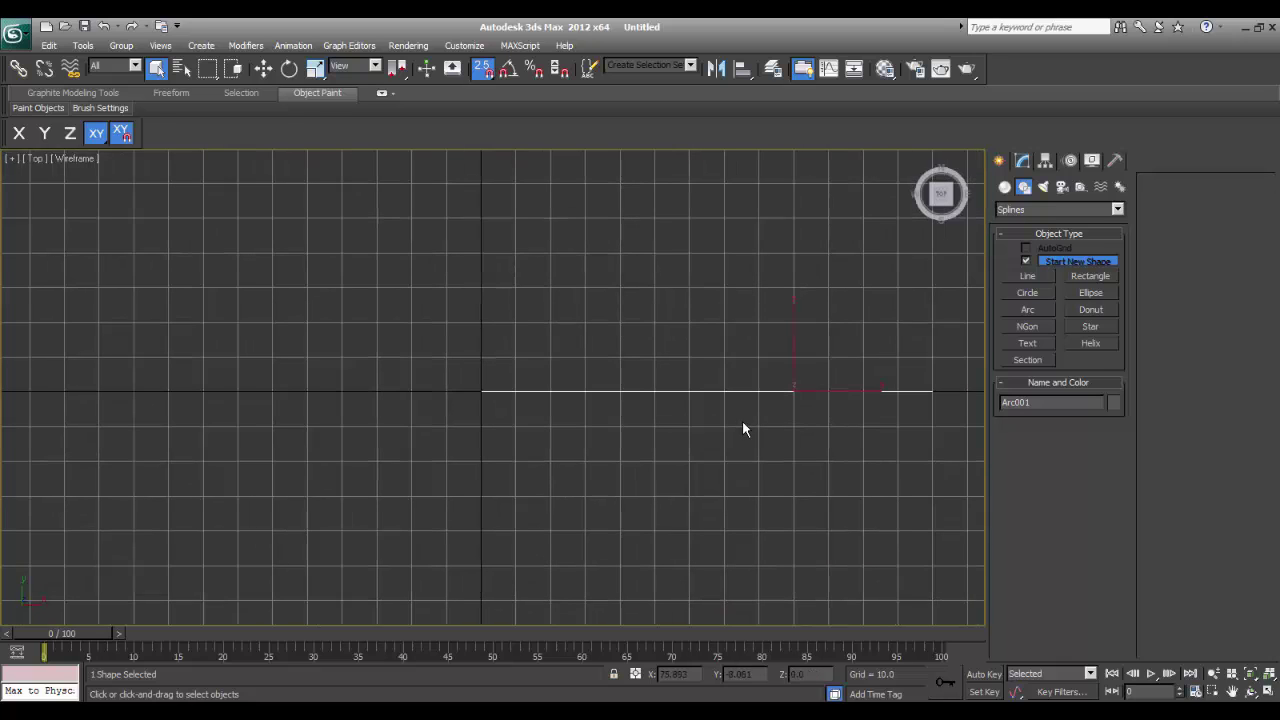
pyautogui.press('w')
pyautogui.moveTo(756, 430); pyautogui.dragTo(731, 442, button='middle')
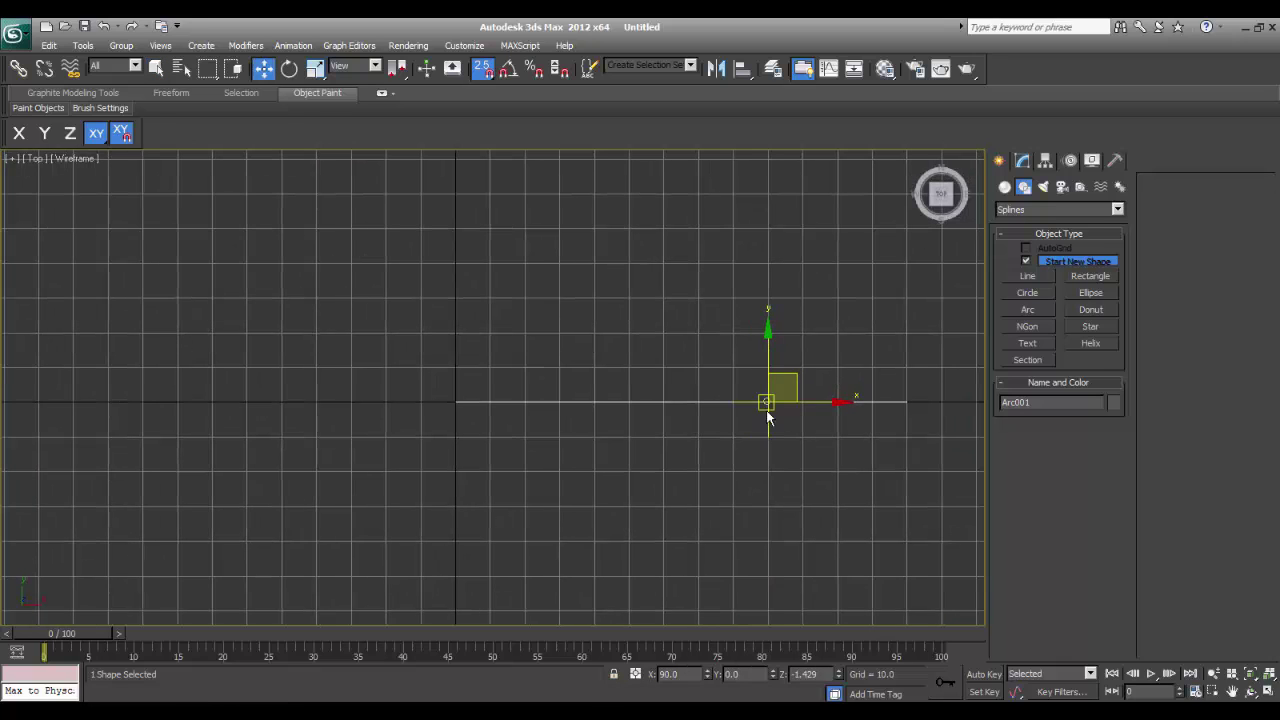
pyautogui.press('l')
pyautogui.moveTo(629, 396); pyautogui.dragTo(582, 457, button='middle')
pyautogui.scroll(2, 623, 429)
pyautogui.press('f')
pyautogui.scroll(-2, 609, 455)
pyautogui.scroll(1, 600, 475)
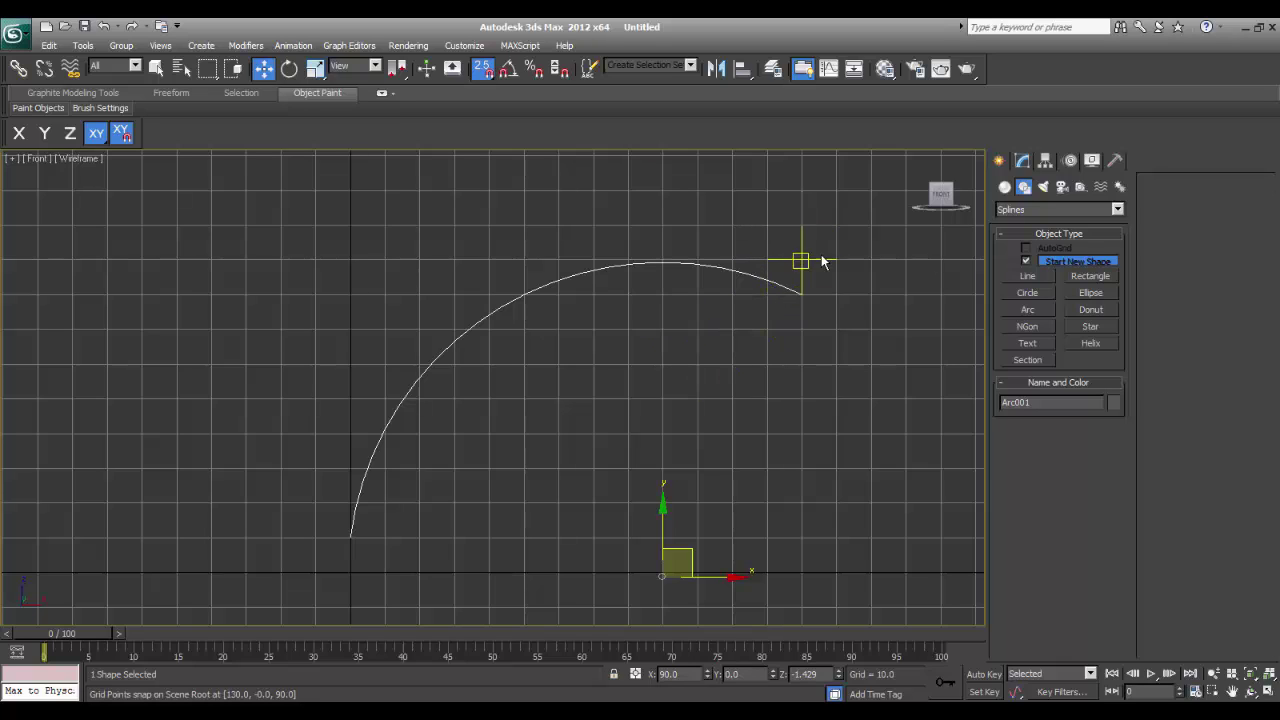
# - Switch snapping from grid points to endpoints and move only the arc's pivot onto its lower endpoint
pyautogui.click(1046, 163)
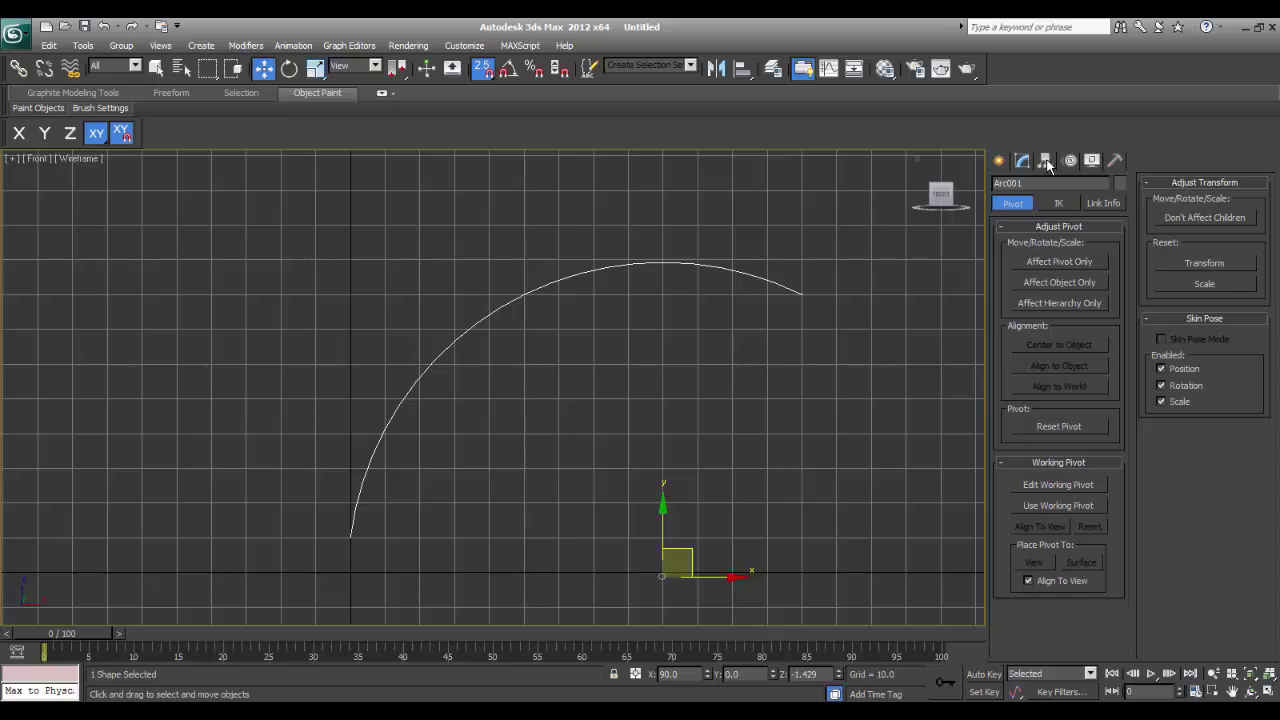
pyautogui.click(1061, 261)
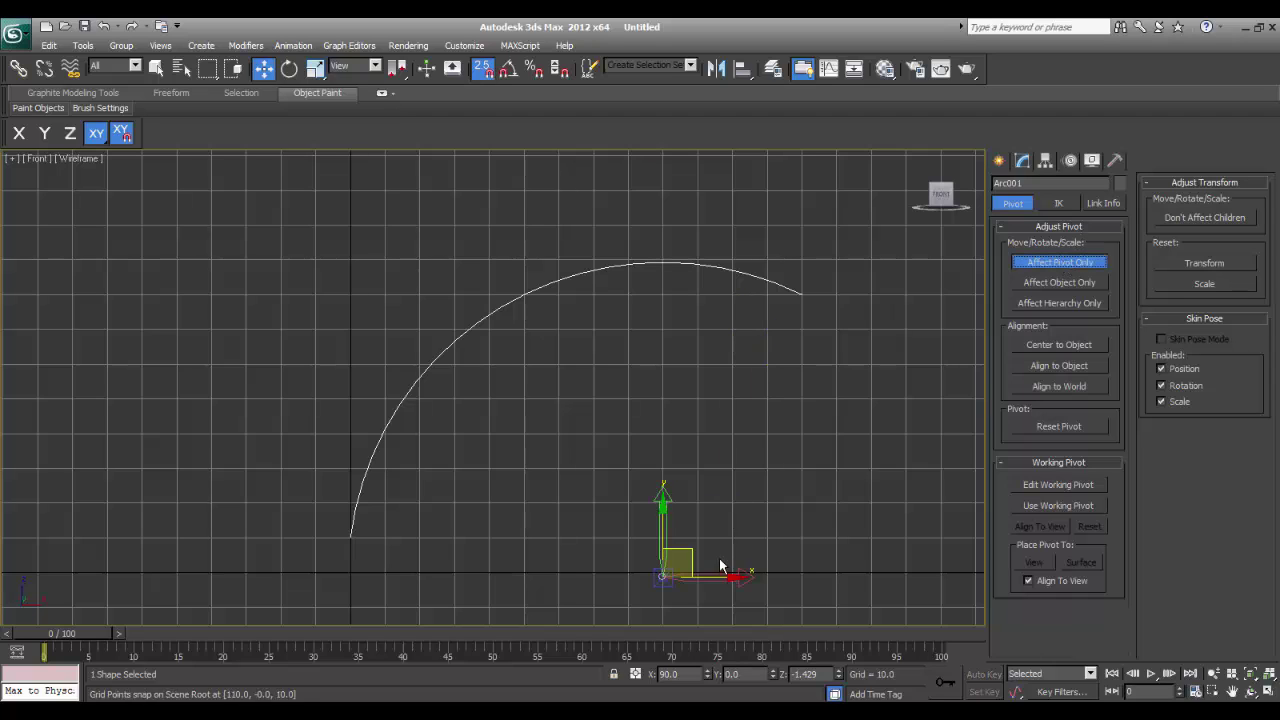
pyautogui.rightClick(483, 68)
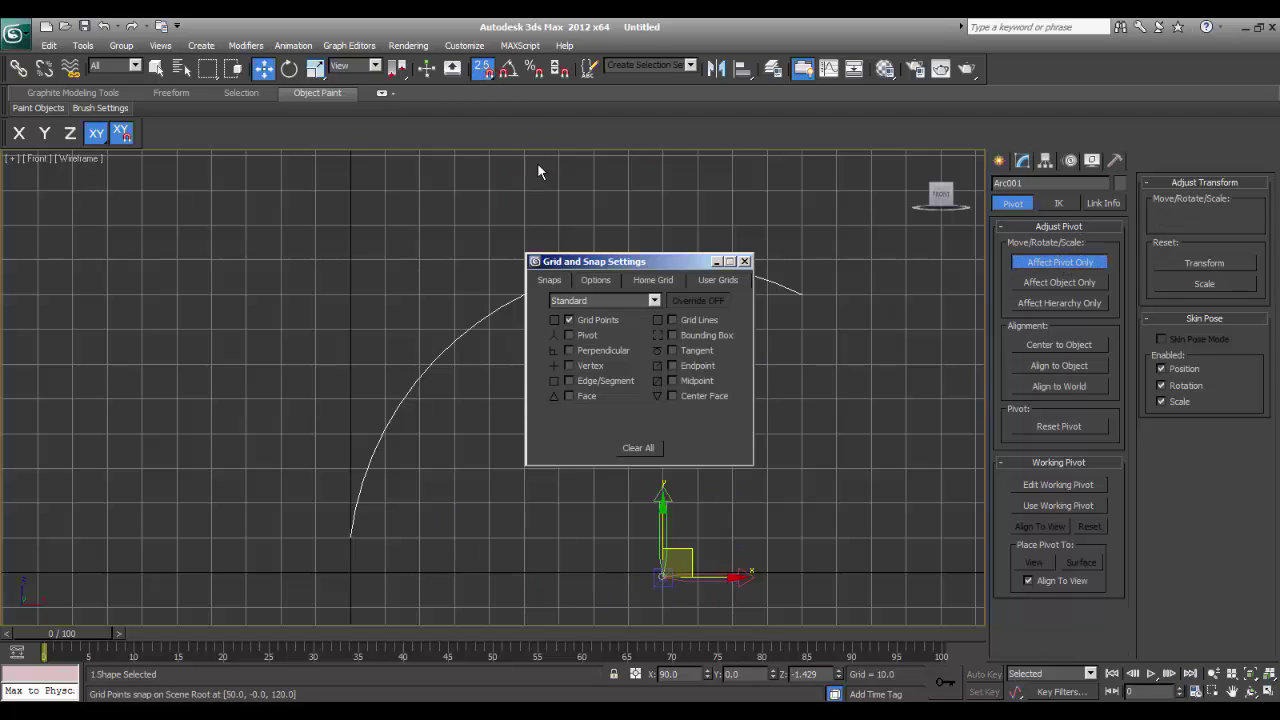
pyautogui.click(672, 365)
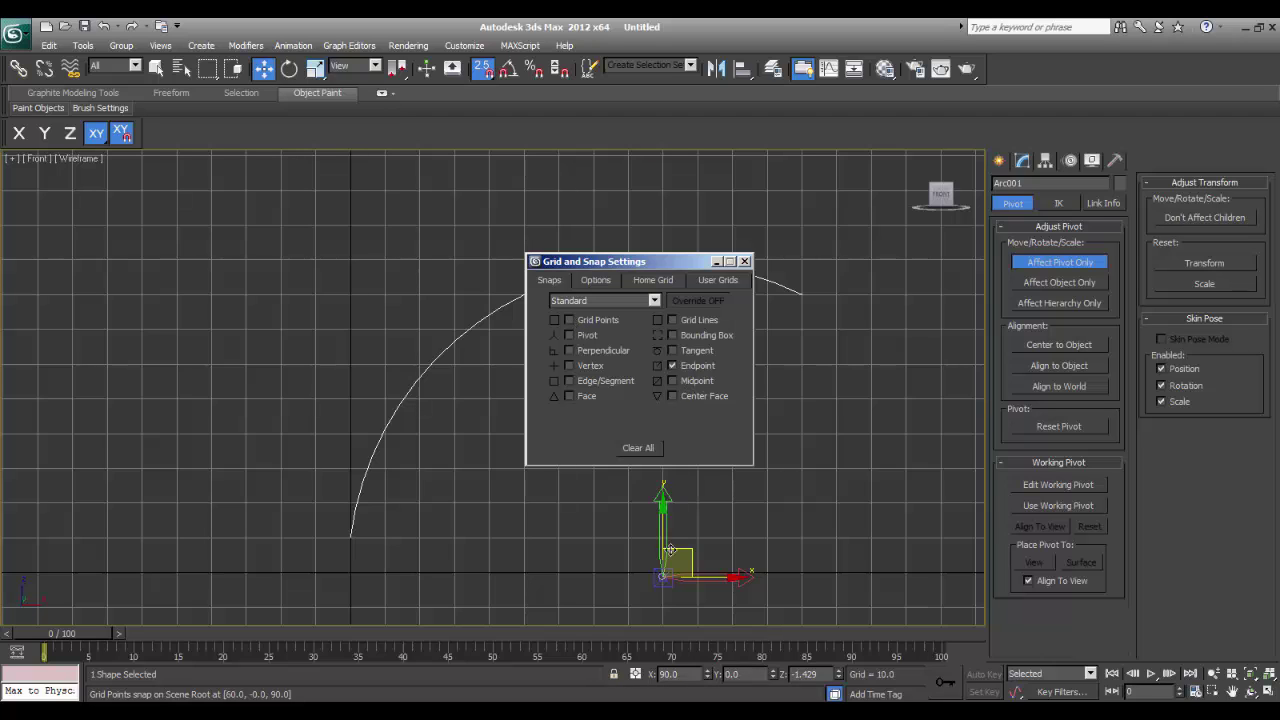
pyautogui.moveTo(647, 543); pyautogui.dragTo(352, 535)
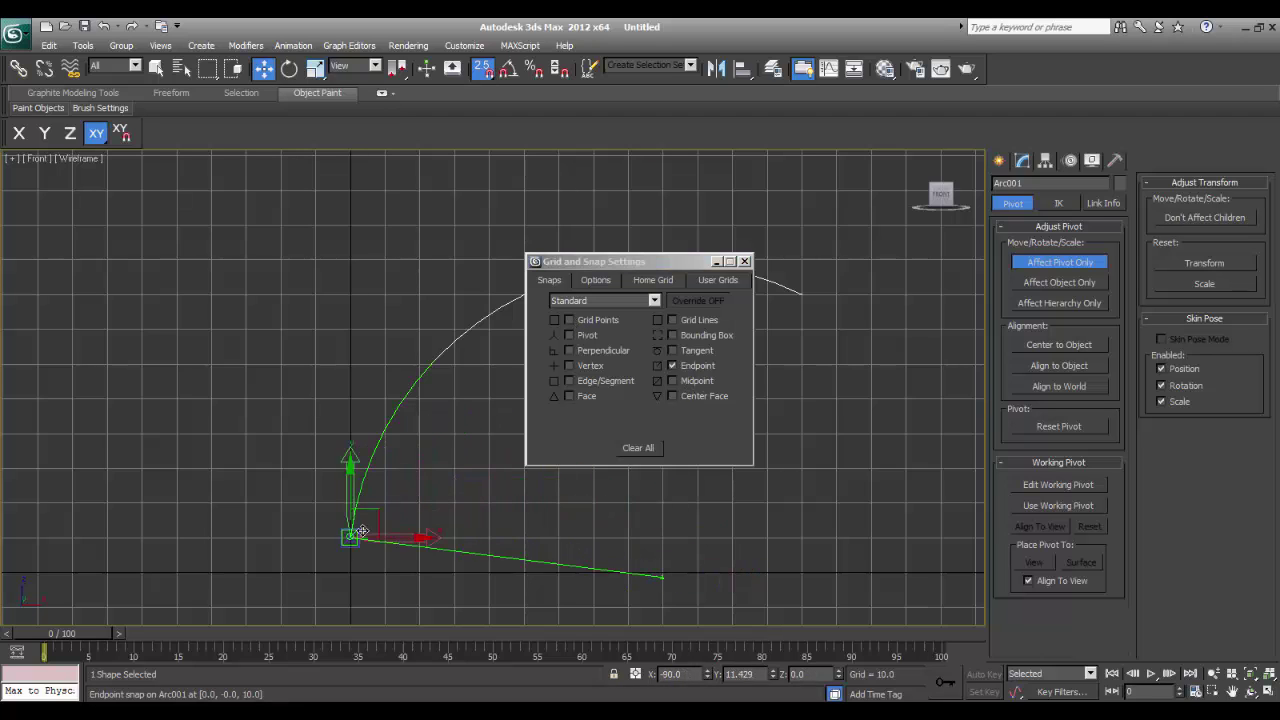
pyautogui.click(744, 261)
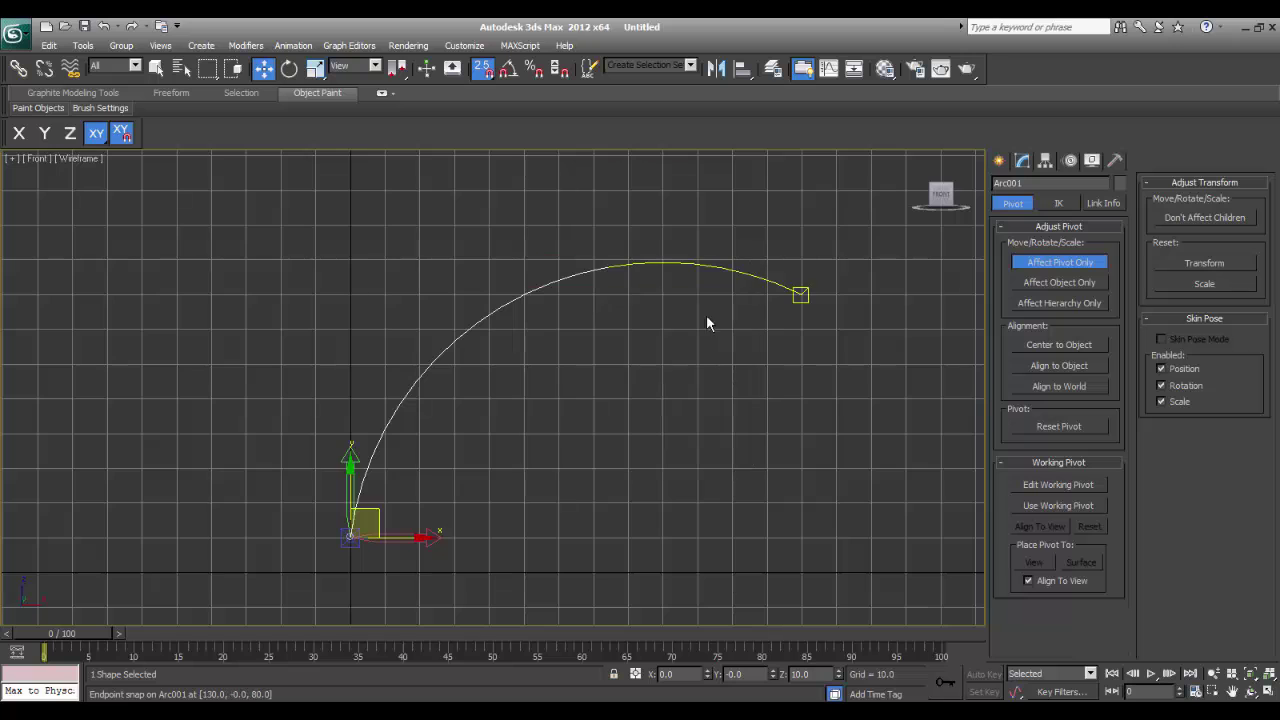
pyautogui.moveTo(574, 418); pyautogui.dragTo(571, 409, button='middle')
pyautogui.click(1059, 261)
pyautogui.click(1004, 160)
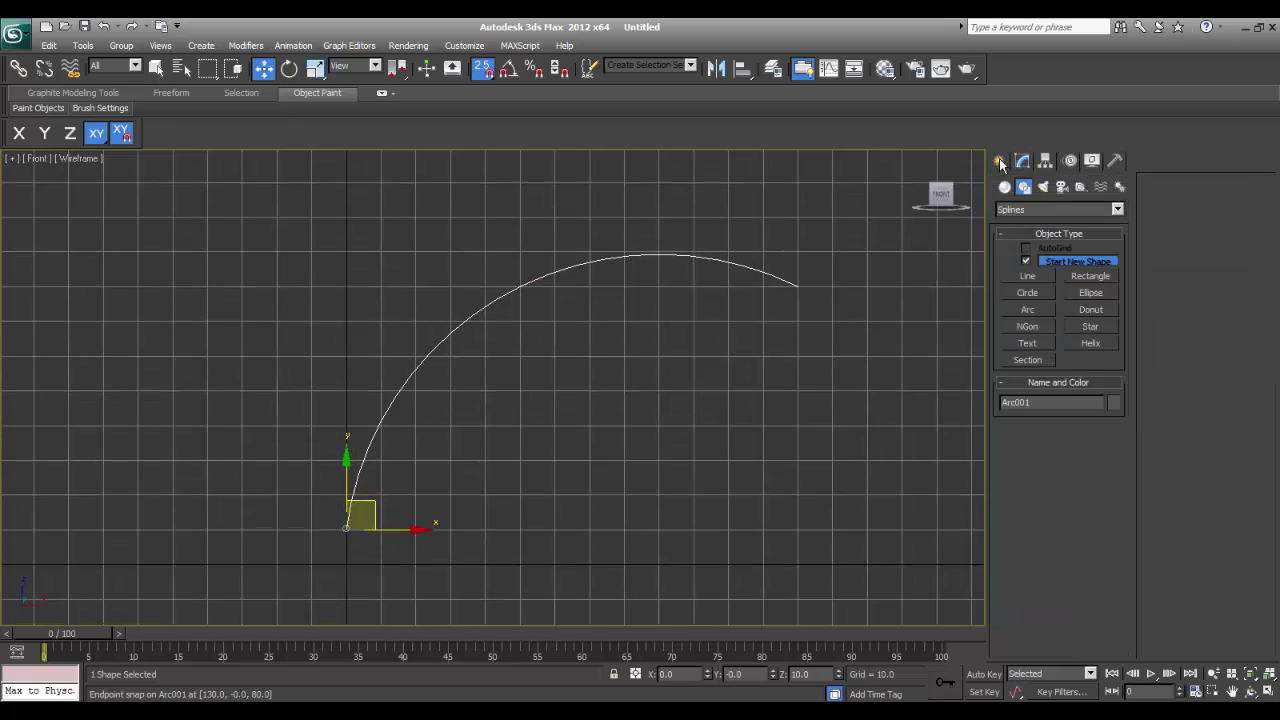
# - In the Top view, turn off 2.5D snapping and enable angle snap for rotating the arc
pyautogui.moveTo(476, 420); pyautogui.dragTo(494, 394, button='middle')
pyautogui.press('t')
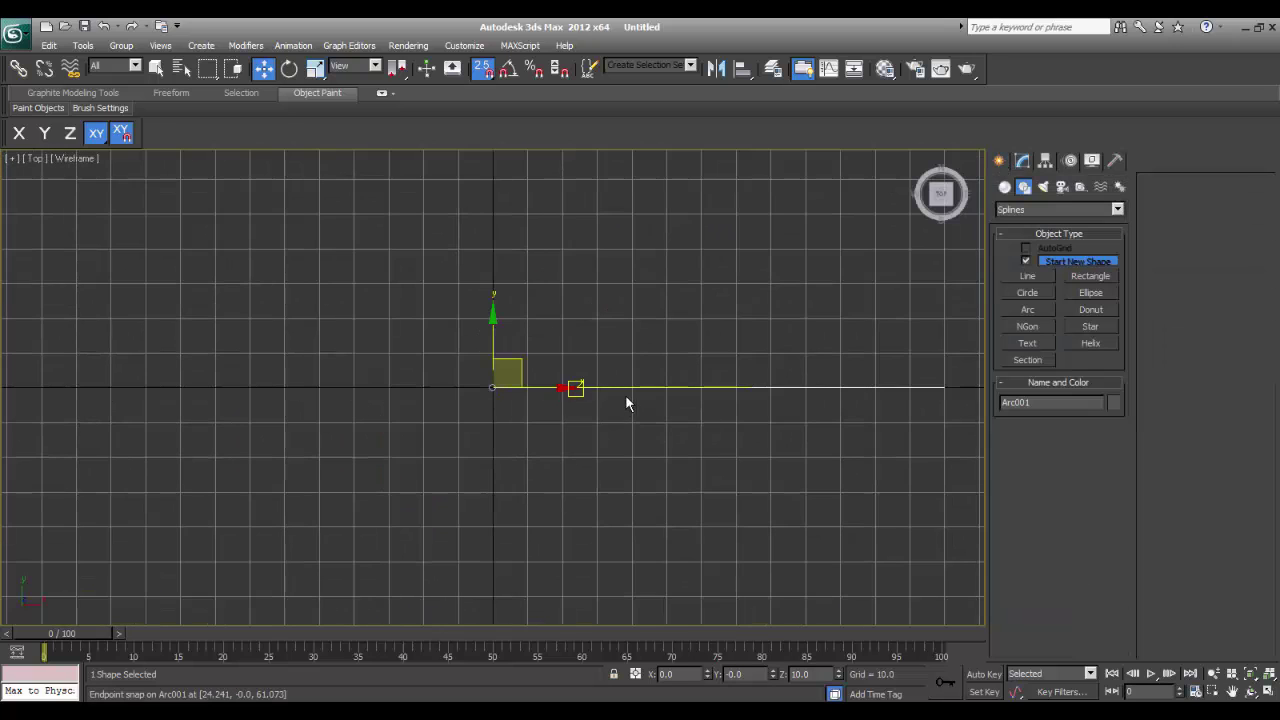
pyautogui.moveTo(548, 415); pyautogui.dragTo(535, 452, button='middle')
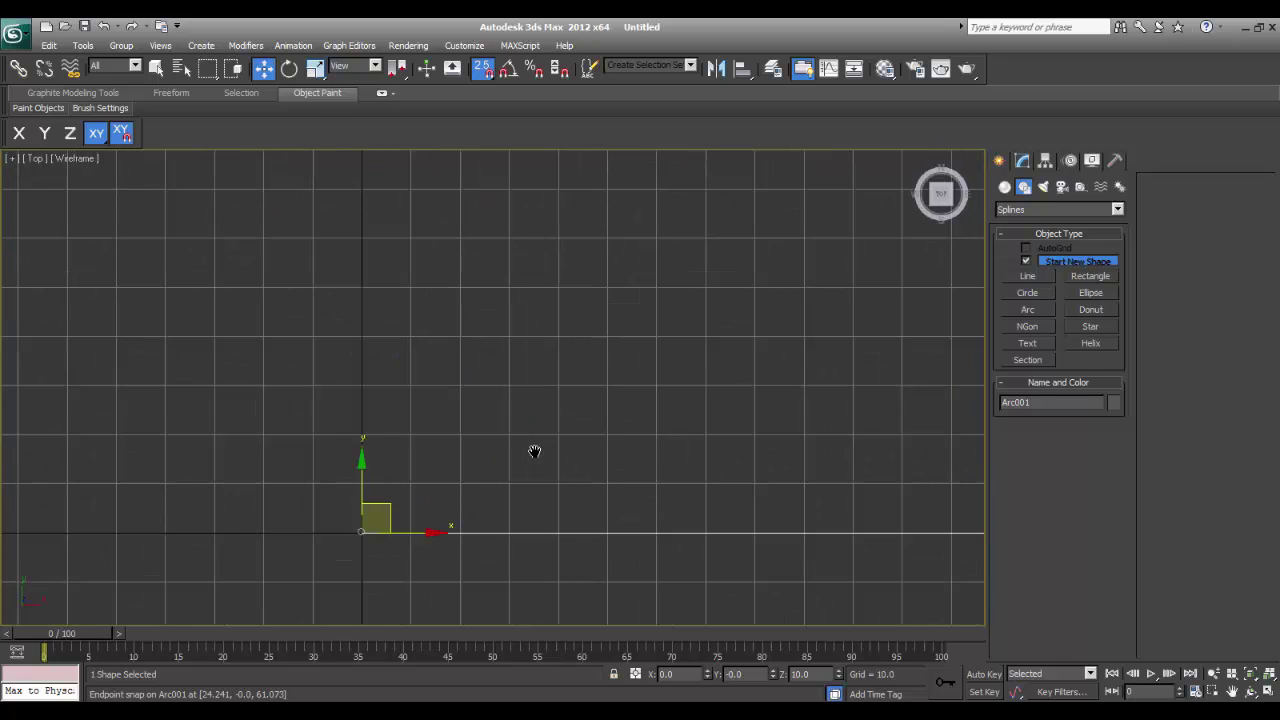
pyautogui.moveTo(561, 347); pyautogui.dragTo(473, 247, button='middle')
pyautogui.click(486, 70)
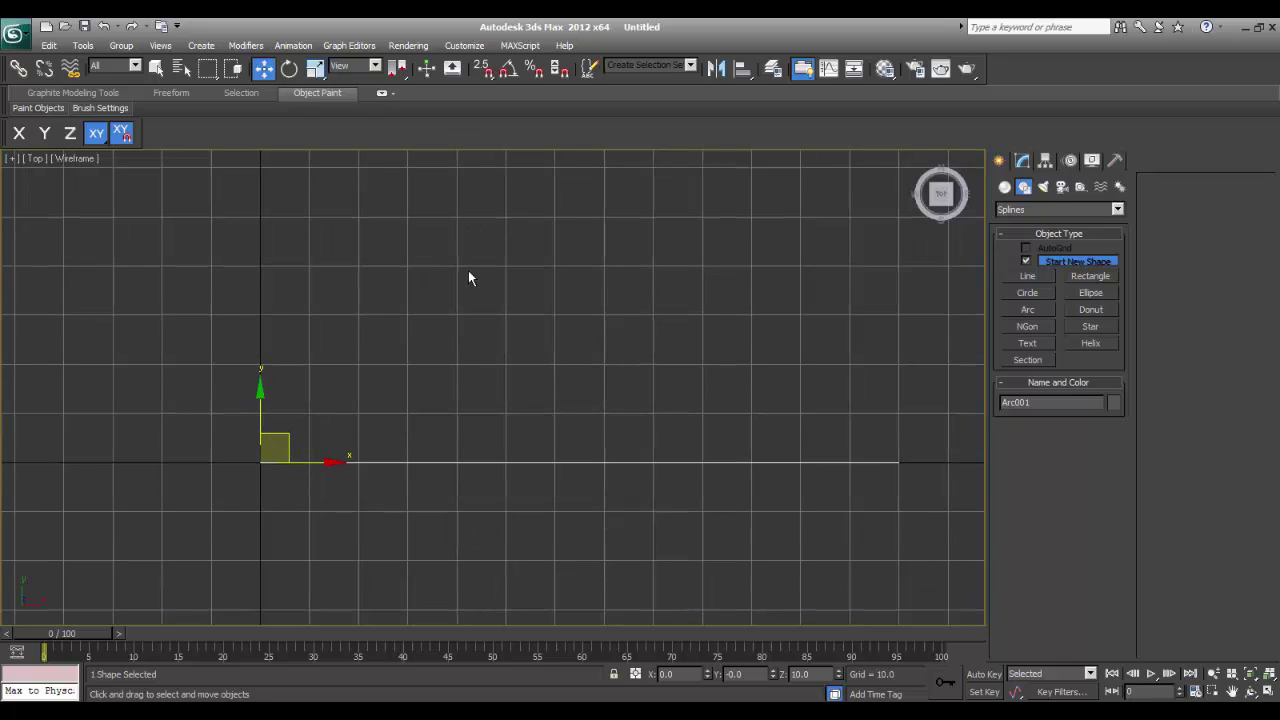
pyautogui.press('e')
pyautogui.moveTo(439, 309); pyautogui.dragTo(471, 317, button='middle')
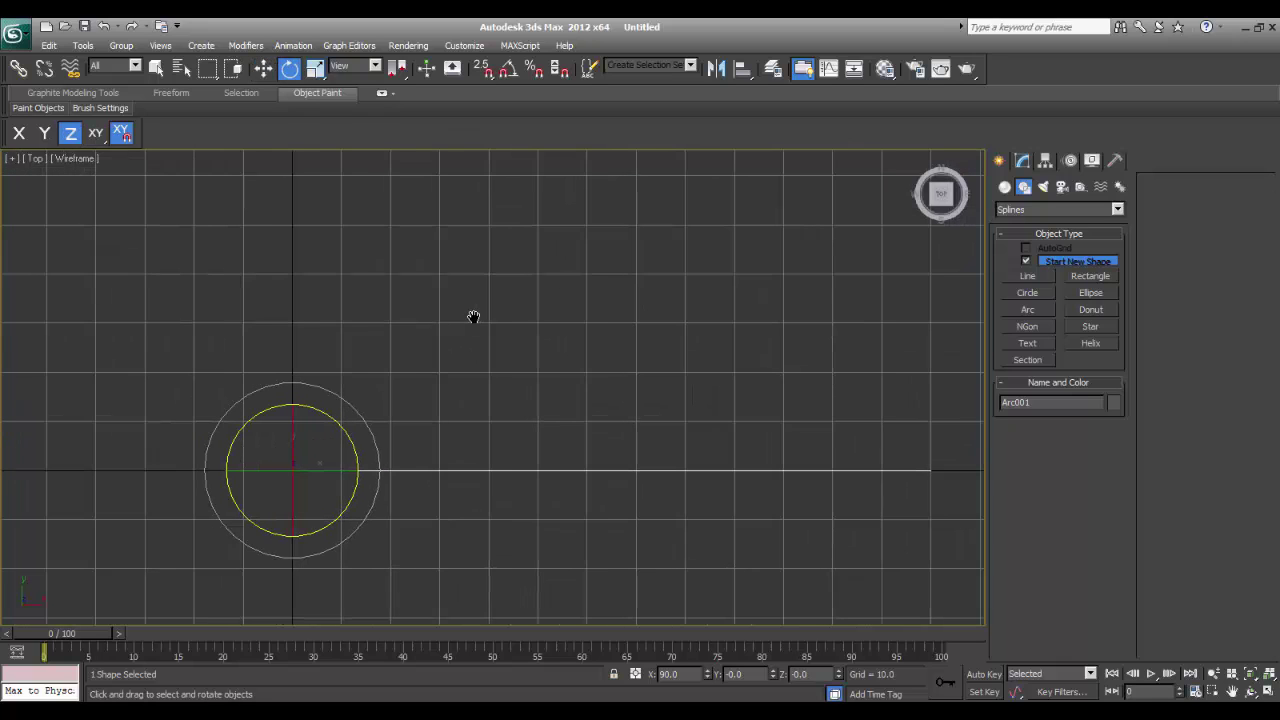
pyautogui.click(512, 74)
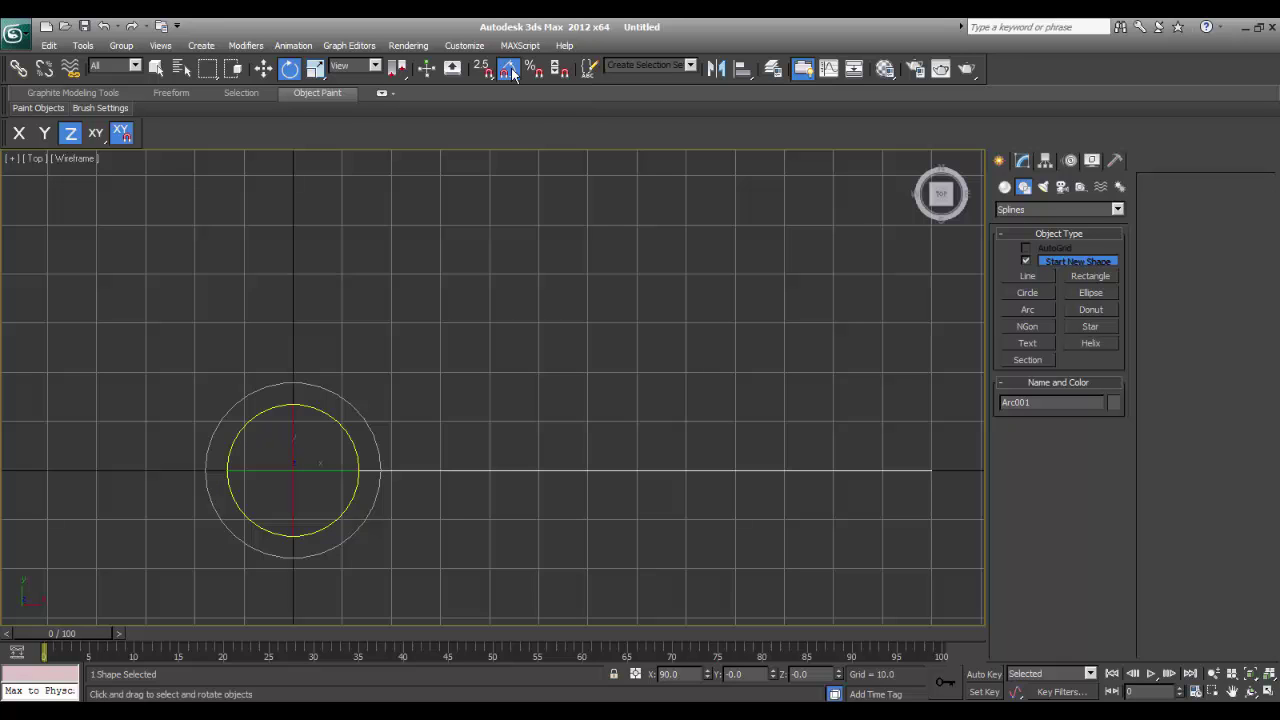
# - Rotate-clone the arc by 45 degrees around Z in the Top view as one independent copy
pyautogui.moveTo(432, 311); pyautogui.dragTo(469, 320, button='middle')
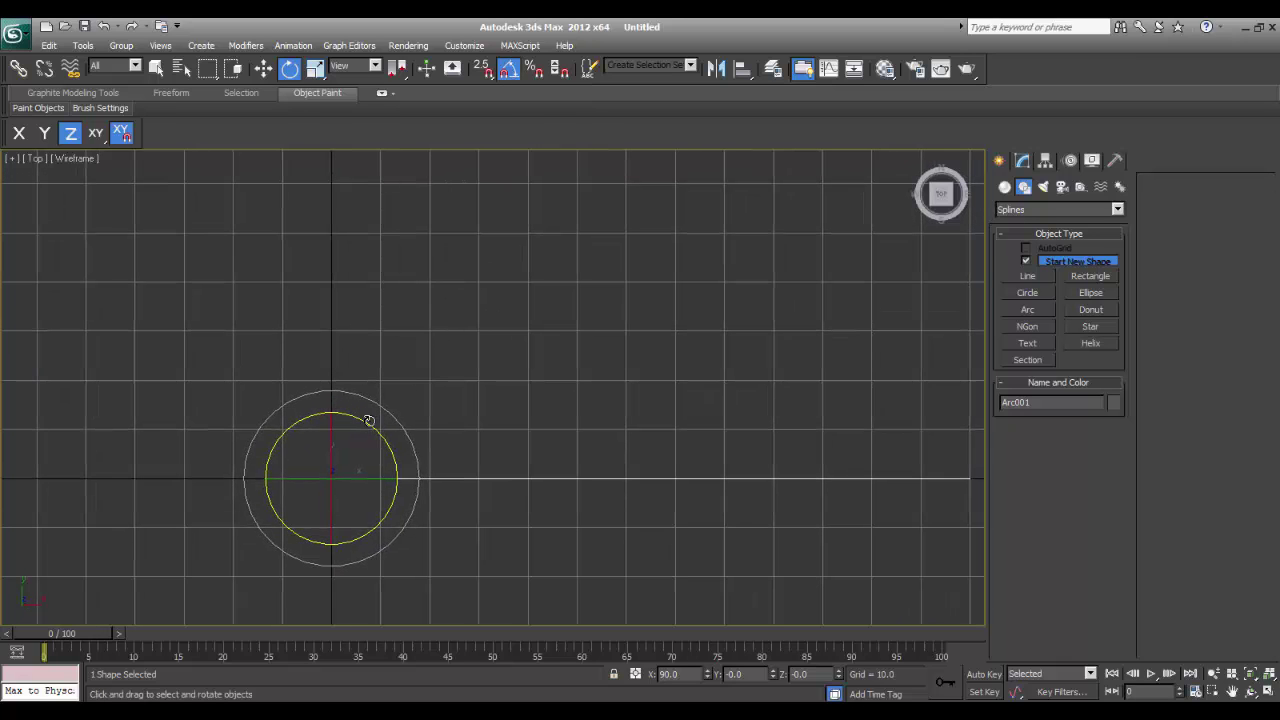
pyautogui.scroll(-3, 382, 434)
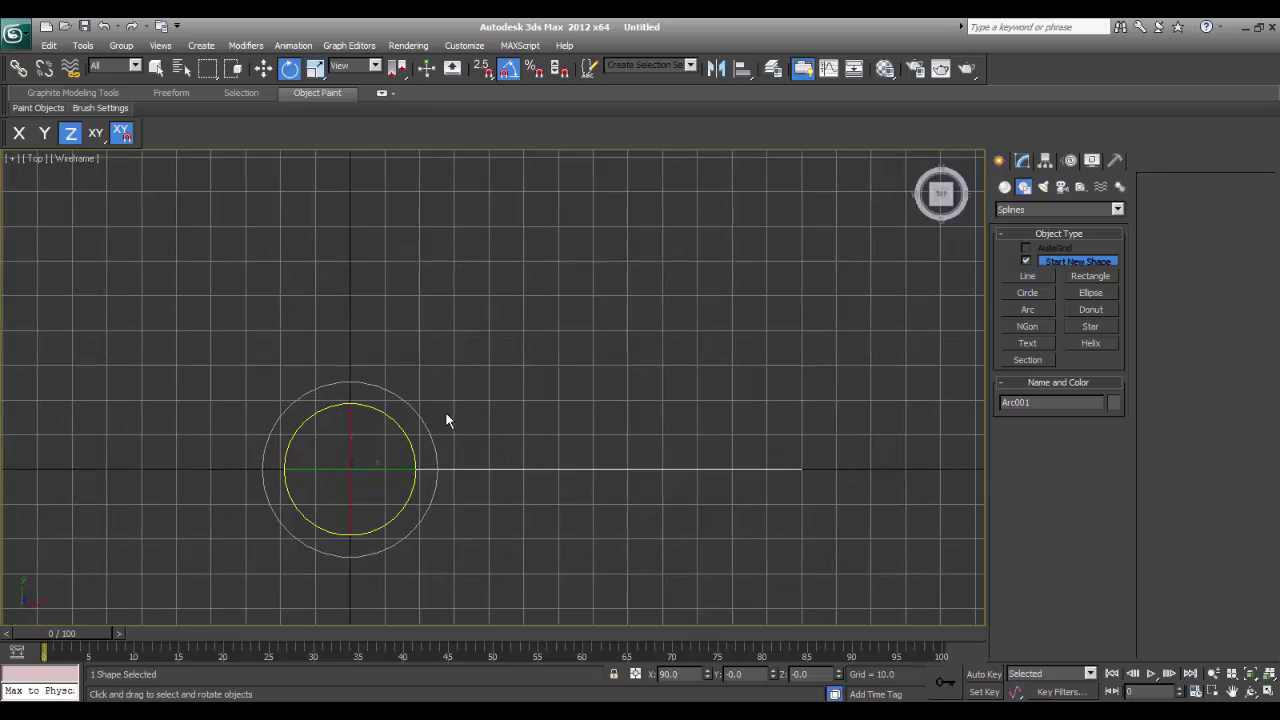
pyautogui.moveTo(403, 436); pyautogui.dragTo(391, 401)
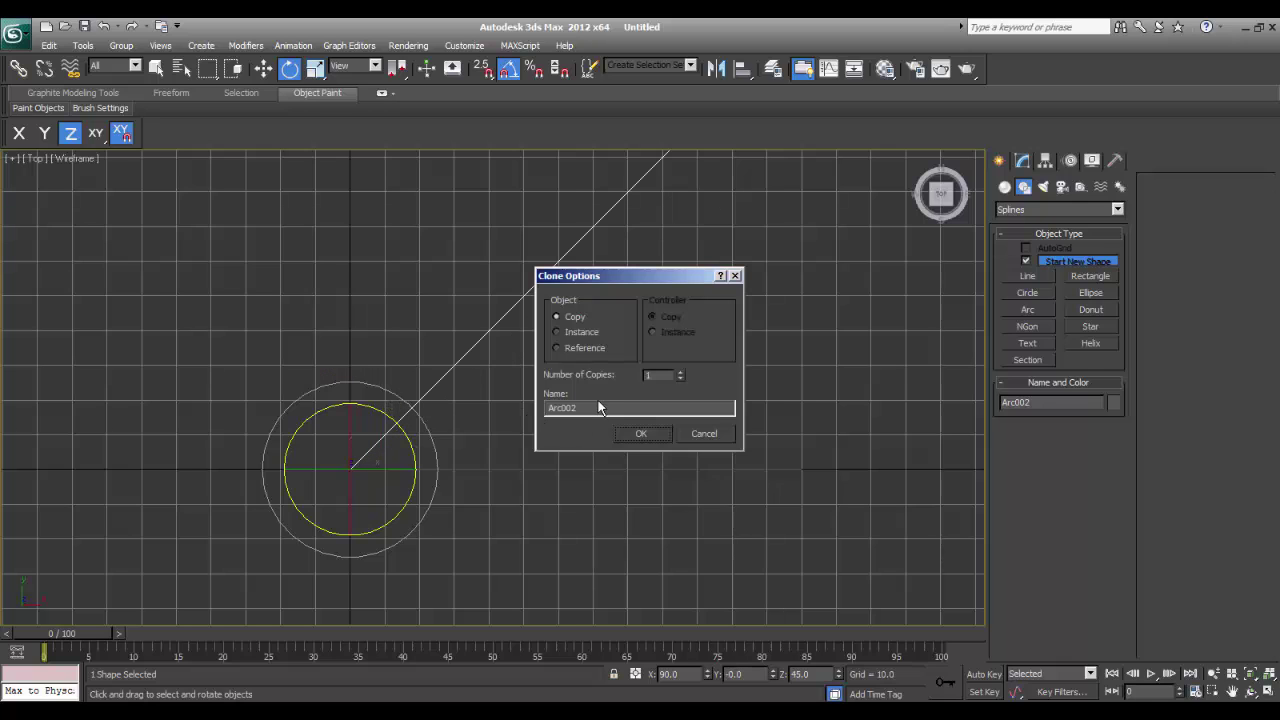
pyautogui.click(630, 438)
# - Rotate-clone the 45-degree arc to -45 degrees around Z as one independent copy
pyautogui.moveTo(530, 424)
pyautogui.mouseDown(button='middle')
pyautogui.moveTo(543, 358)
pyautogui.moveTo(520, 329)
pyautogui.moveTo(556, 291)
pyautogui.mouseUp(button='middle')
pyautogui.moveTo(464, 304)
pyautogui.keyDown('shift'); pyautogui.mouseDown()
pyautogui.moveTo(486, 331)
pyautogui.moveTo(490, 401)
pyautogui.moveTo(496, 384)
pyautogui.mouseUp(); pyautogui.keyUp('shift')
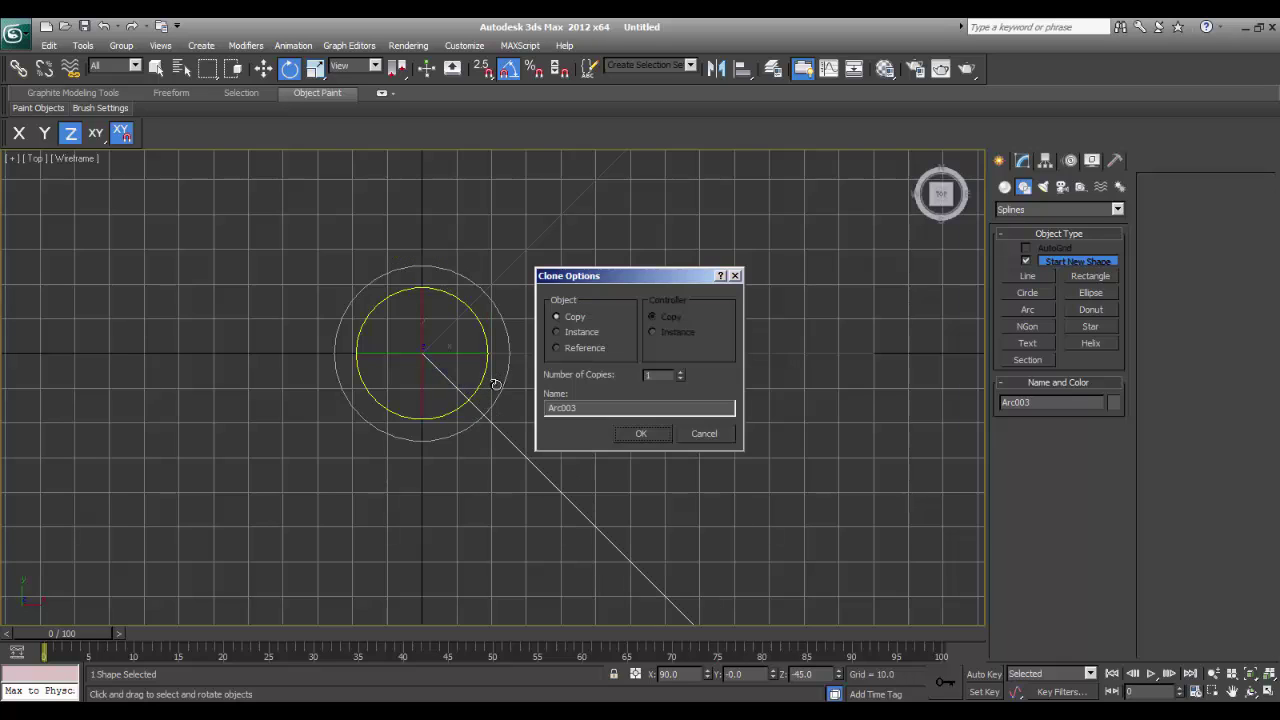
pyautogui.click(645, 434)
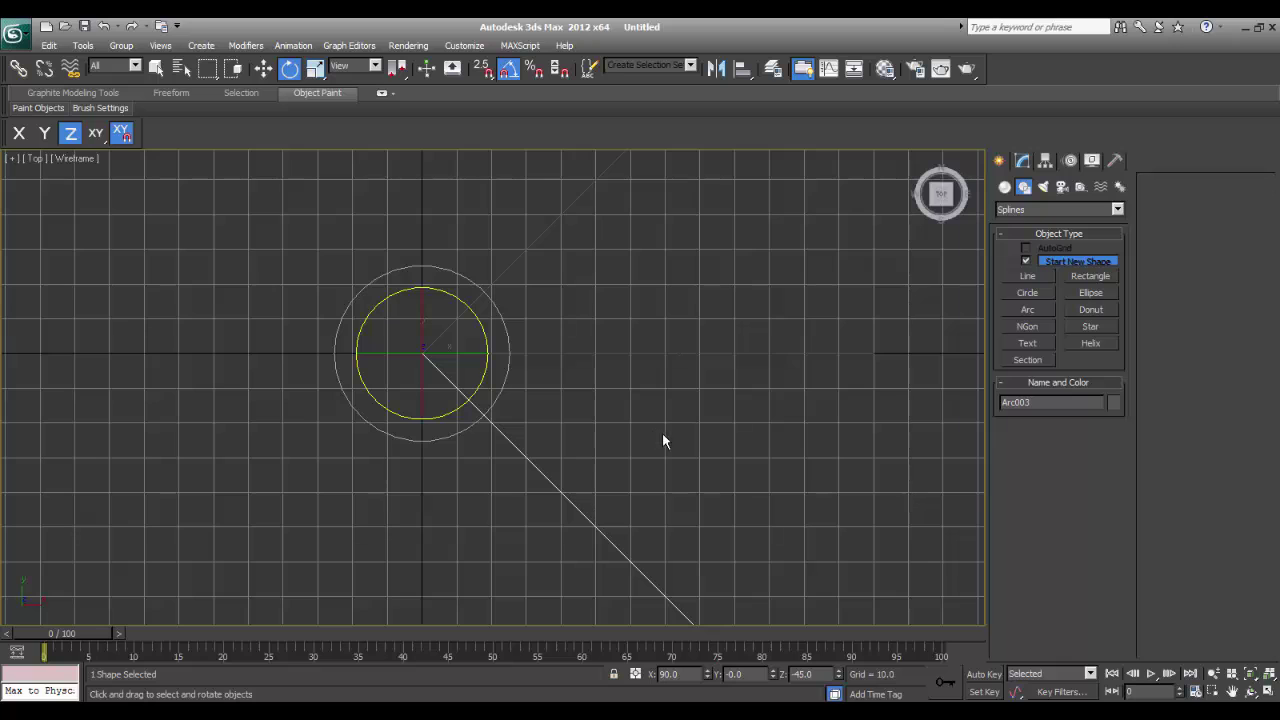
# - Switch to the Perspective view and delete the original unrotated arc between the two rotated copies
pyautogui.moveTo(654, 420); pyautogui.dragTo(507, 346, button='middle')
pyautogui.press('p')
pyautogui.press('Delete')
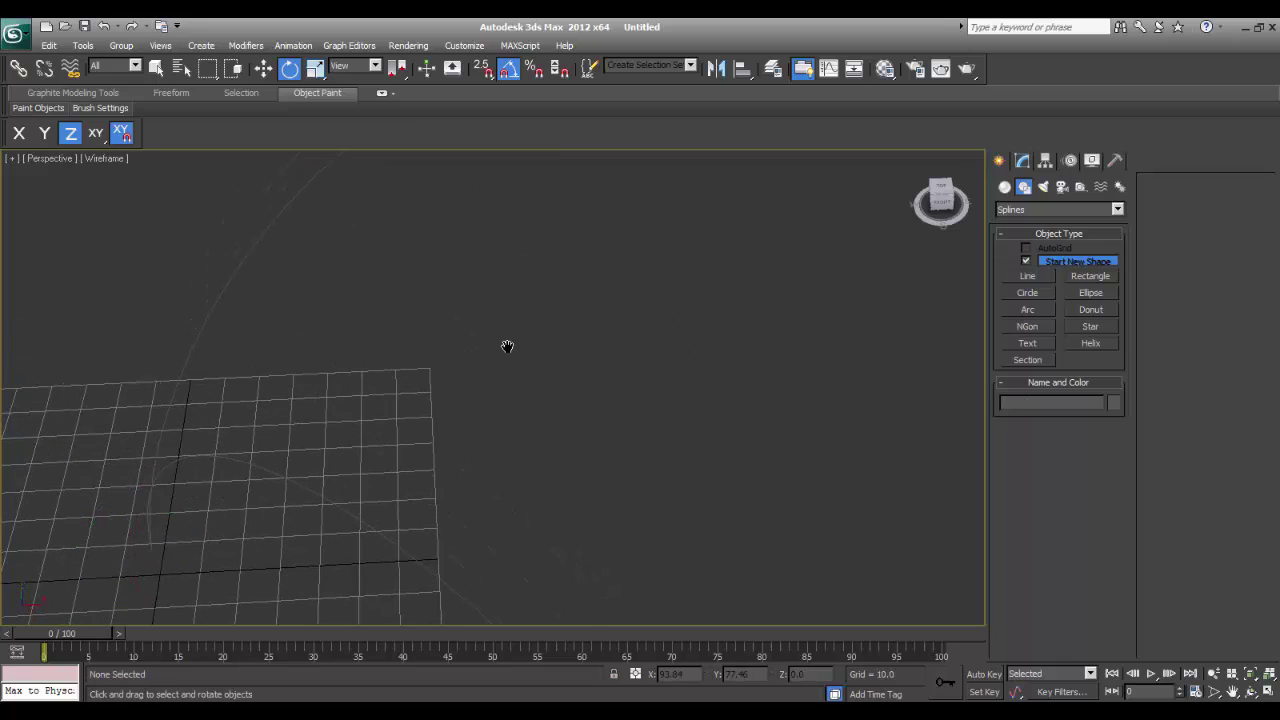
# - Turn off angle snap and move the -45-degree arc about -13.4 units along Y in the Top view
pyautogui.click(280, 472)
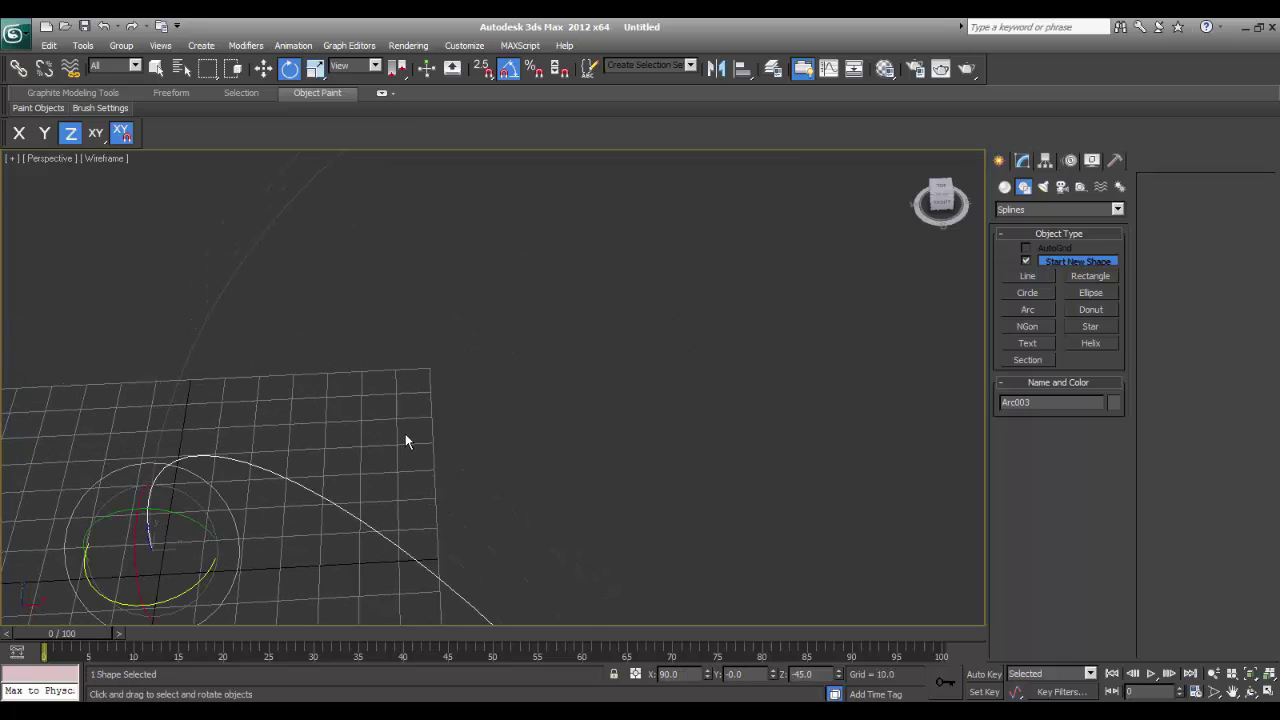
pyautogui.press('t')
pyautogui.press('w')
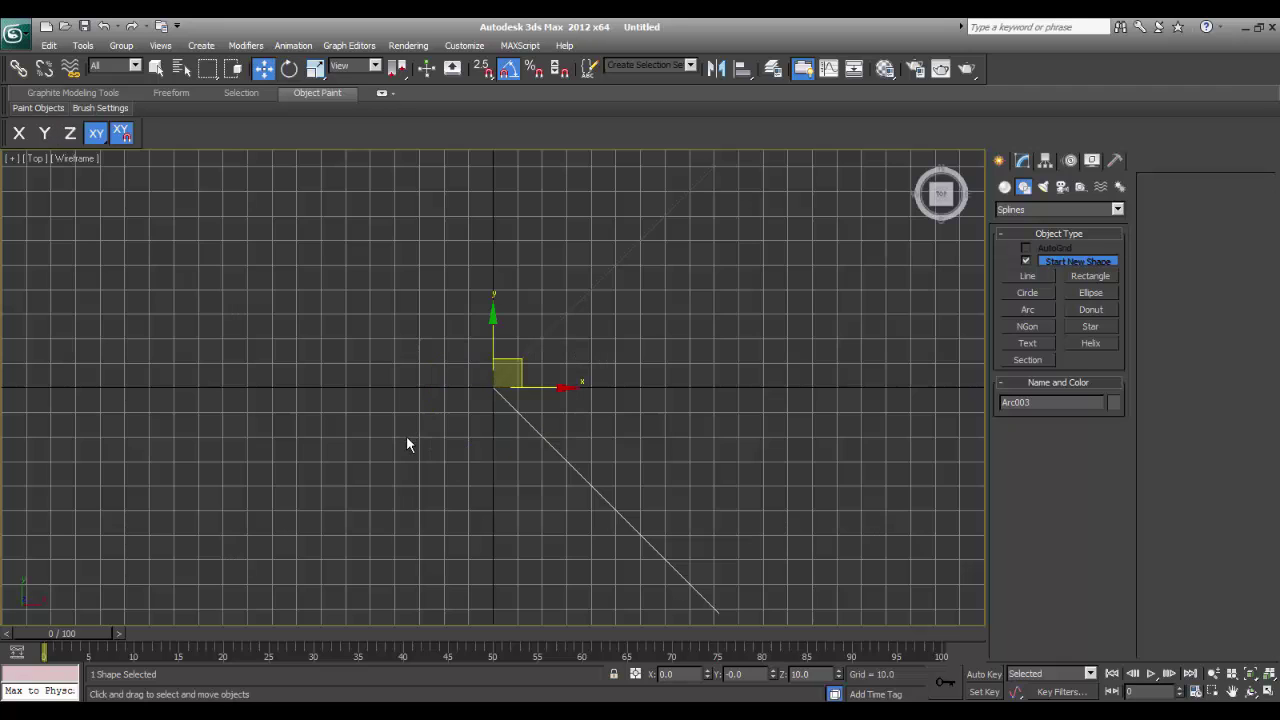
pyautogui.scroll(5, 474, 436)
pyautogui.click(510, 70)
pyautogui.moveTo(476, 316); pyautogui.dragTo(481, 450)
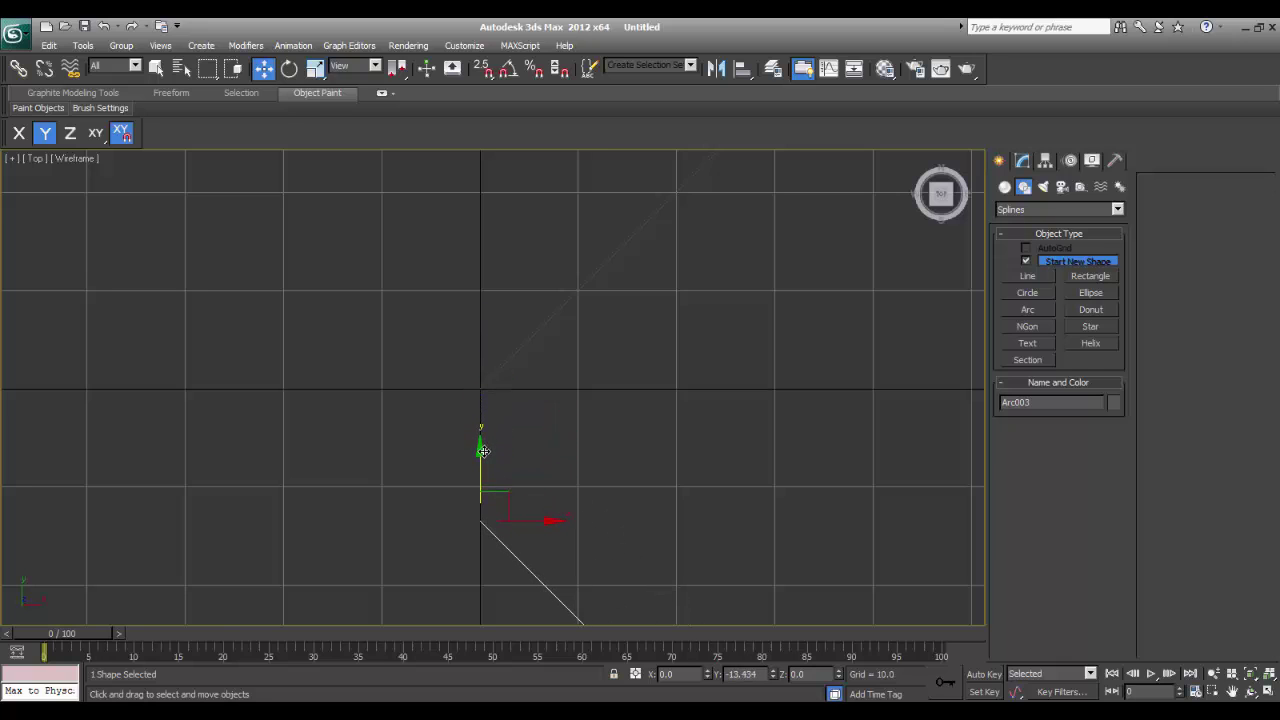
# - Move the -45-degree arc farther along negative Y in the Top view, to about Y -19.75
pyautogui.moveTo(537, 450)
pyautogui.mouseDown(button='middle')
pyautogui.moveTo(498, 448)
pyautogui.moveTo(518, 448)
pyautogui.mouseUp(button='middle')
pyautogui.scroll(-2, 498, 448)
pyautogui.moveTo(432, 410); pyautogui.dragTo(435, 442)
pyautogui.moveTo(598, 393); pyautogui.dragTo(438, 428, button='middle')
pyautogui.scroll(-2, 438, 428)
pyautogui.moveTo(503, 404); pyautogui.dragTo(502, 352, button='middle')
# - Convert the moved arc to an Editable Spline and attach the 45-degree arc to it
pyautogui.rightClick(447, 462)
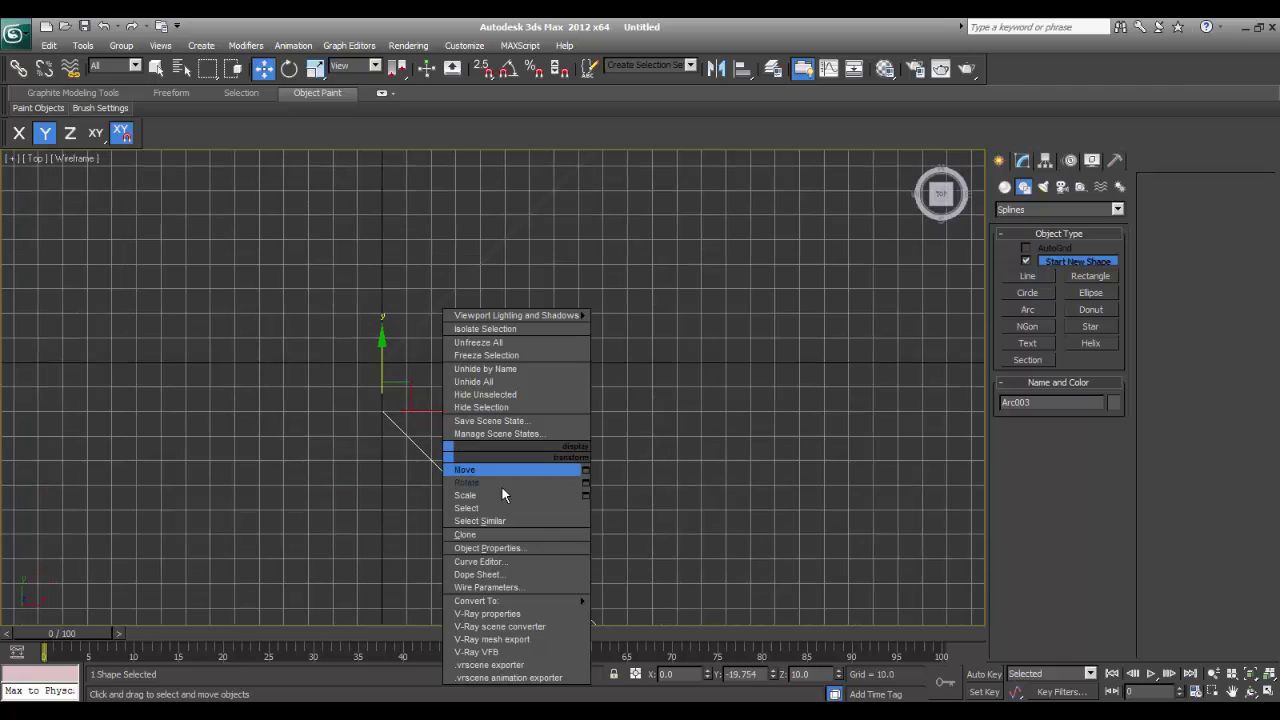
pyautogui.moveTo(510, 601)
pyautogui.click(665, 603)
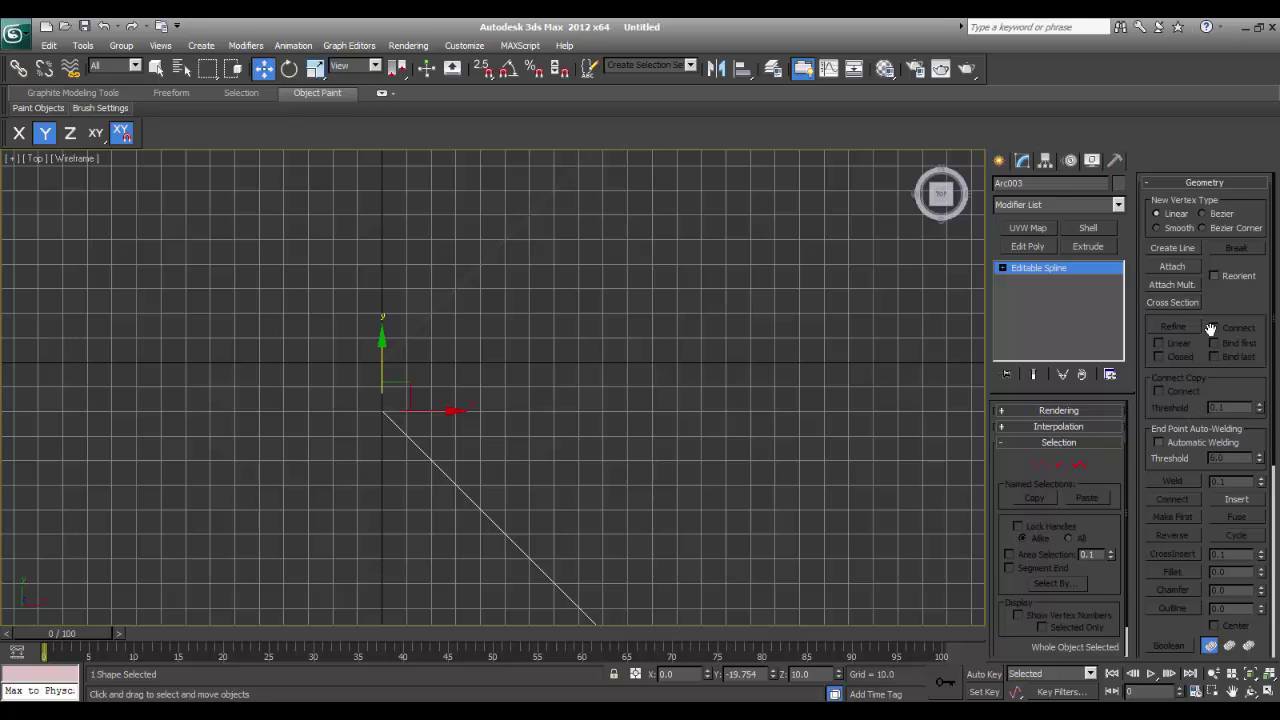
pyautogui.click(1189, 270)
pyautogui.moveTo(557, 343); pyautogui.dragTo(457, 343, button='middle')
pyautogui.scroll(-2, 457, 343)
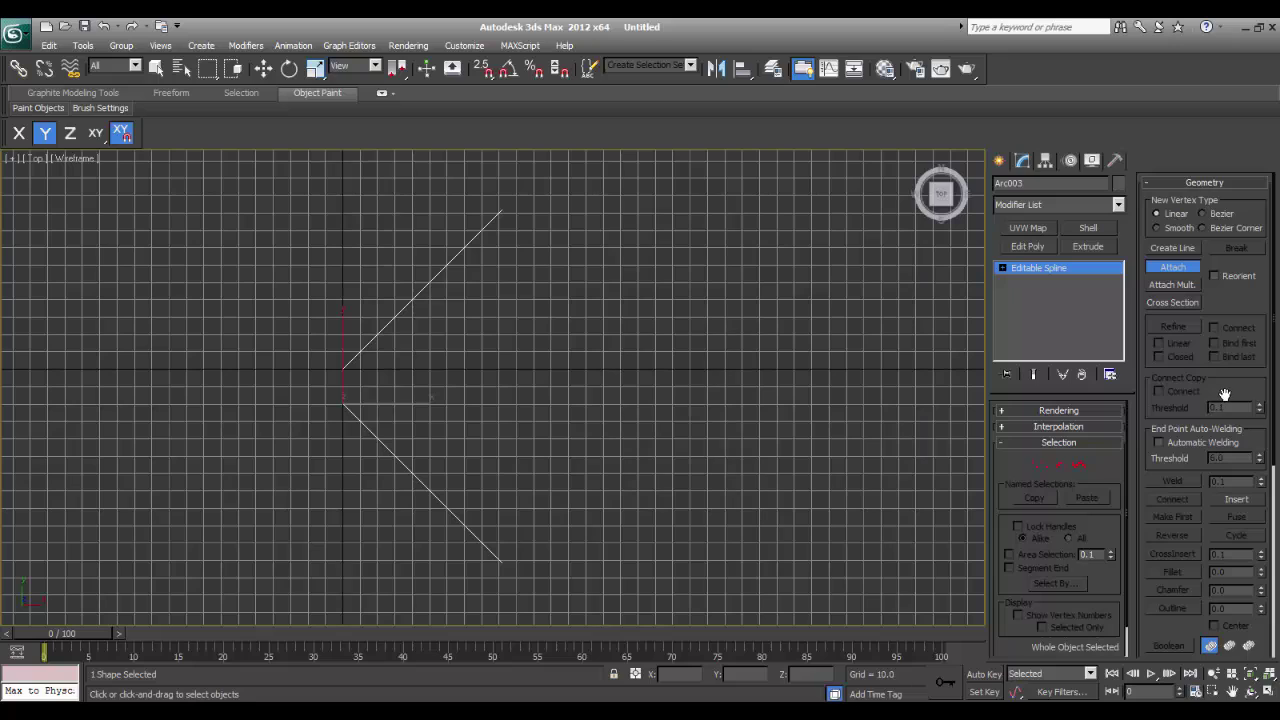
# - Connect the two arcs with Cross Section at spline level so segments join their matching vertices
pyautogui.click(1078, 466)
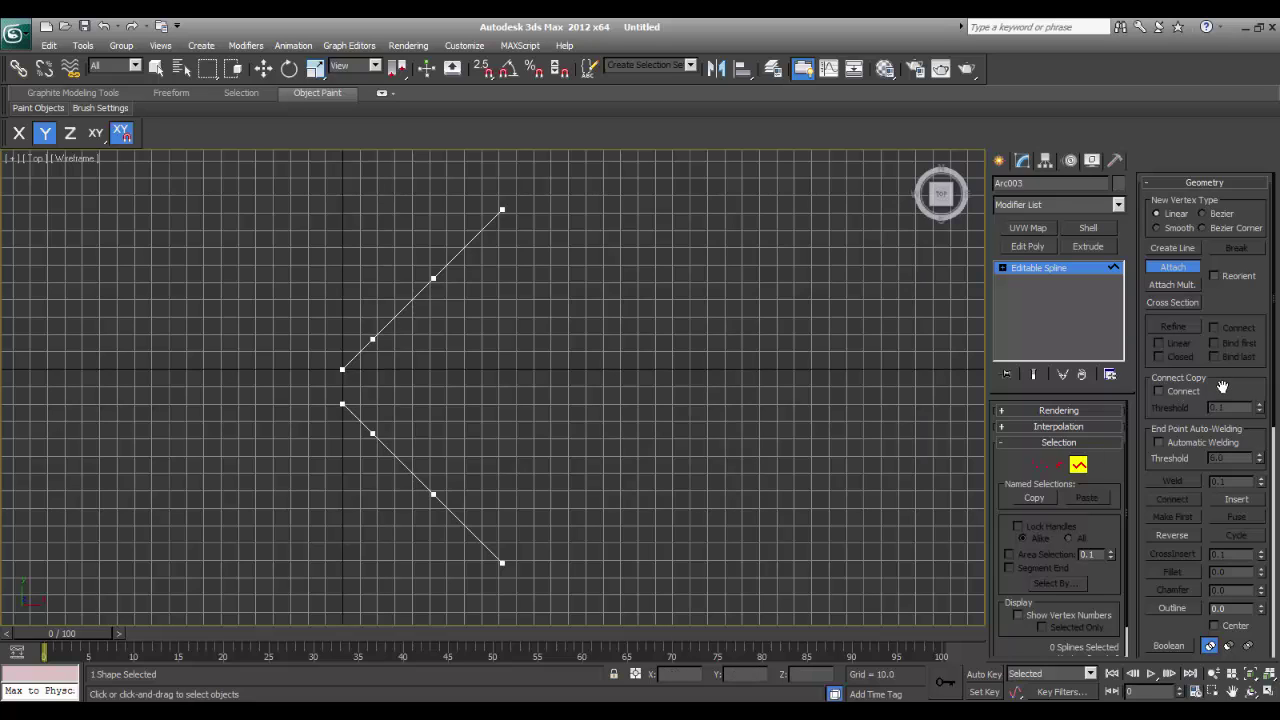
pyautogui.scroll(-5, 1222, 387)
pyautogui.scroll(-3, 1228, 330)
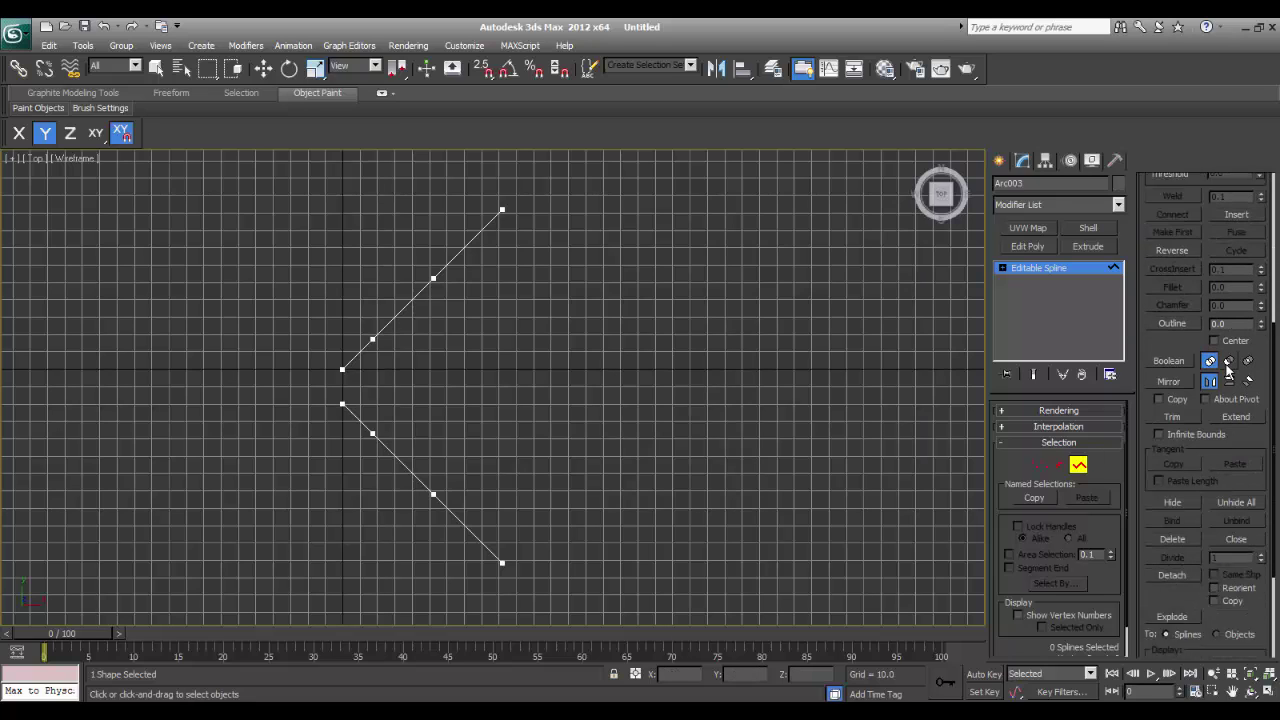
pyautogui.scroll(8, 1222, 393)
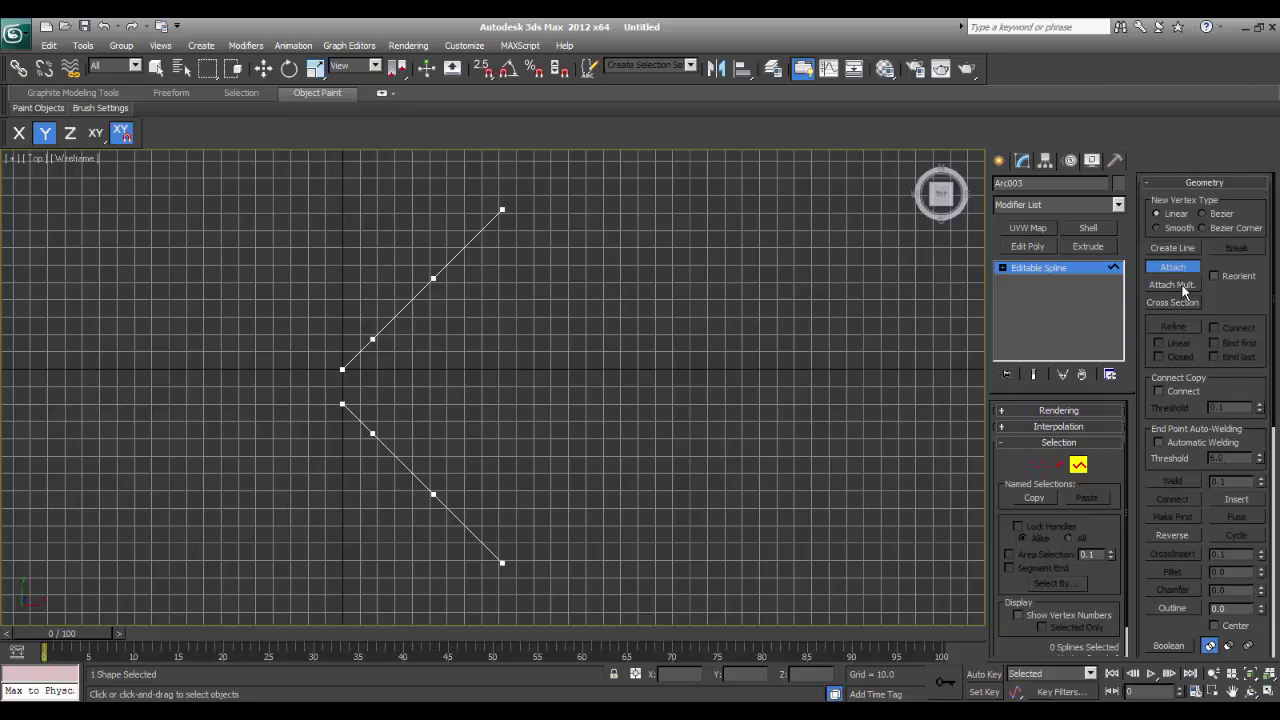
pyautogui.click(1040, 463)
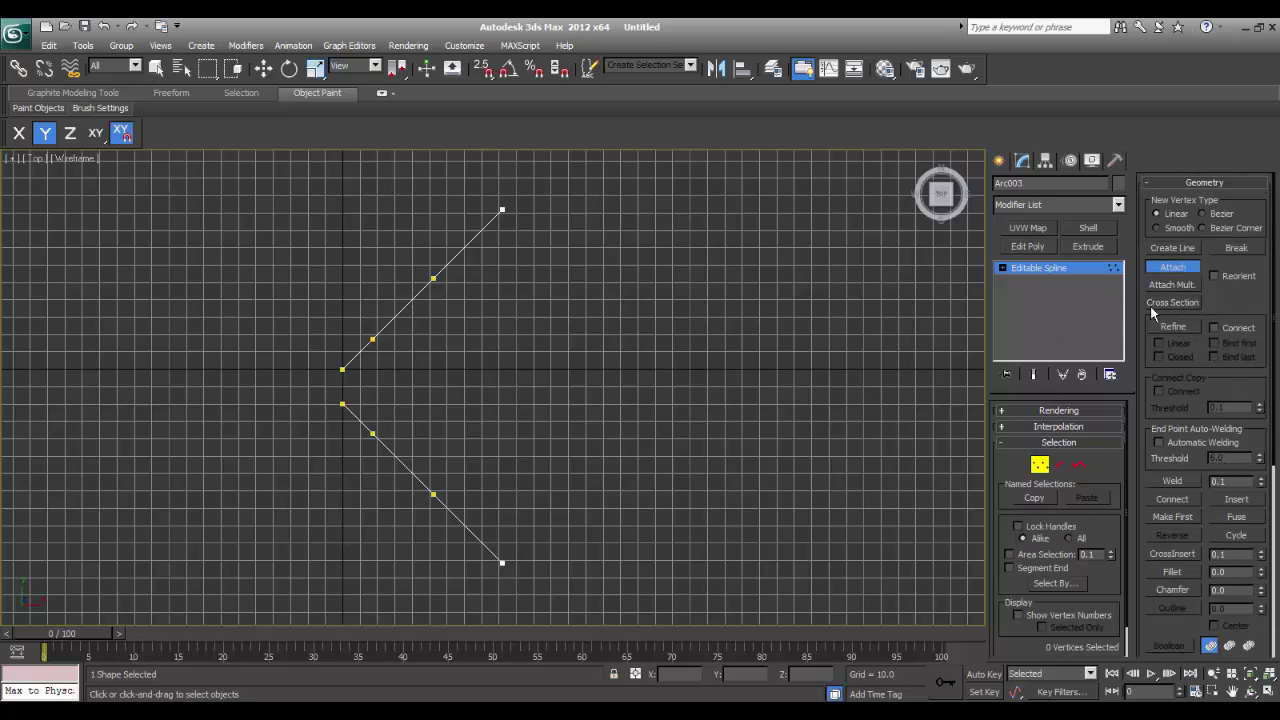
pyautogui.click(1077, 464)
pyautogui.click(1172, 303)
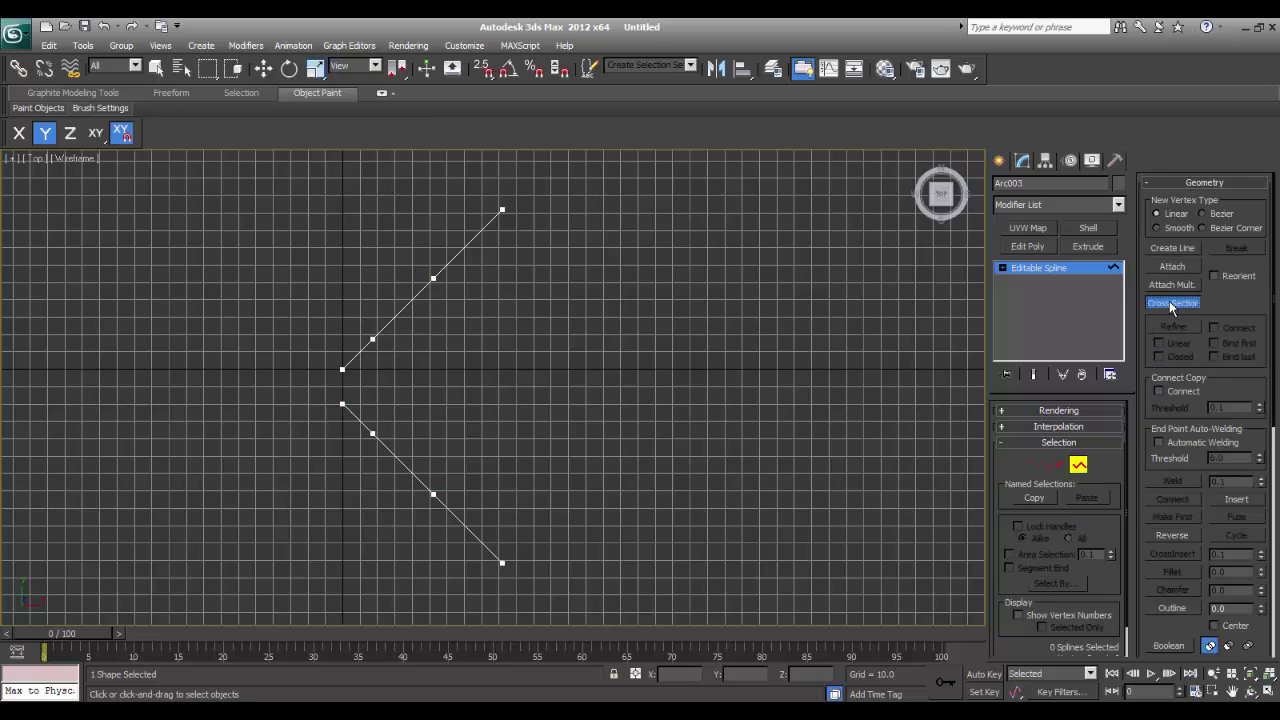
pyautogui.click(402, 462)
pyautogui.click(440, 279)
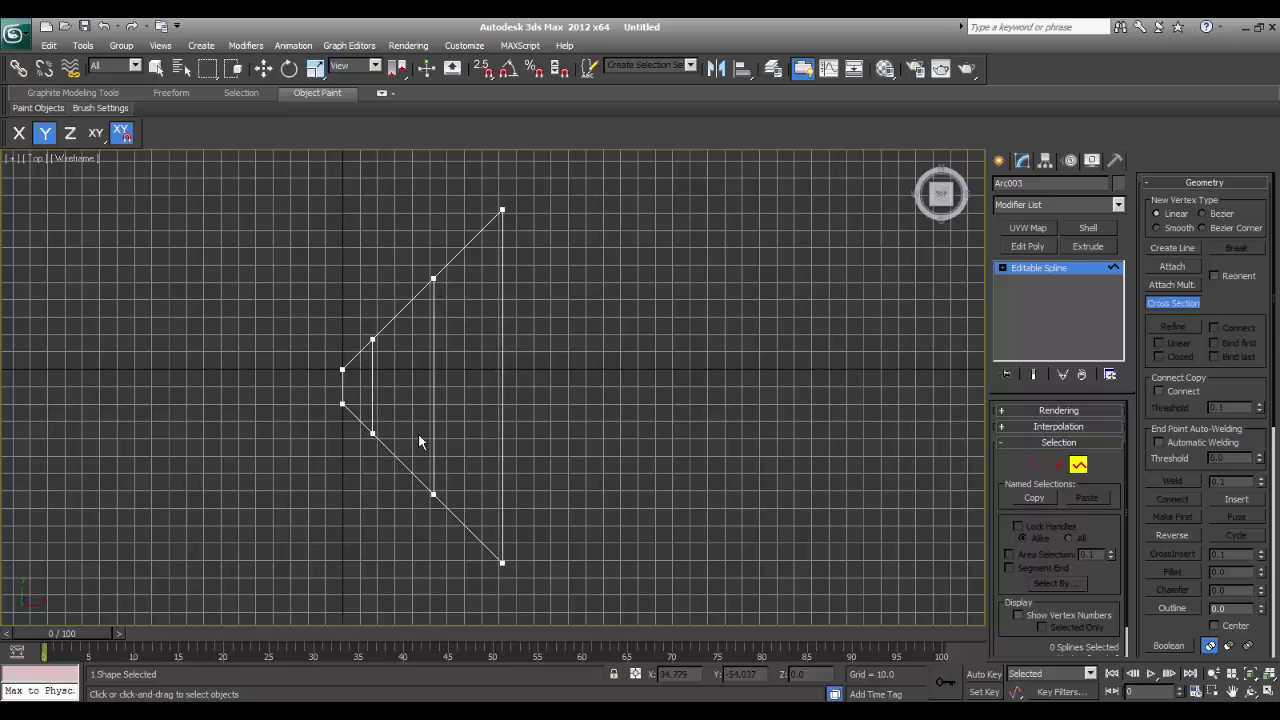
# - Show the spline cage shaded in the Perspective view and apply a Surface modifier to it
pyautogui.press('p')
pyautogui.moveTo(467, 348)
pyautogui.keyDown('alt'); pyautogui.mouseDown(button='middle')
pyautogui.moveTo(508, 392)
pyautogui.moveTo(495, 388)
pyautogui.moveTo(485, 384)
pyautogui.moveTo(577, 386)
pyautogui.moveTo(499, 428)
pyautogui.moveTo(520, 410)
pyautogui.moveTo(586, 399)
pyautogui.moveTo(519, 393)
pyautogui.moveTo(600, 390)
pyautogui.mouseUp(button='middle'); pyautogui.keyUp('alt')
pyautogui.press('F3')
pyautogui.click(1057, 206)
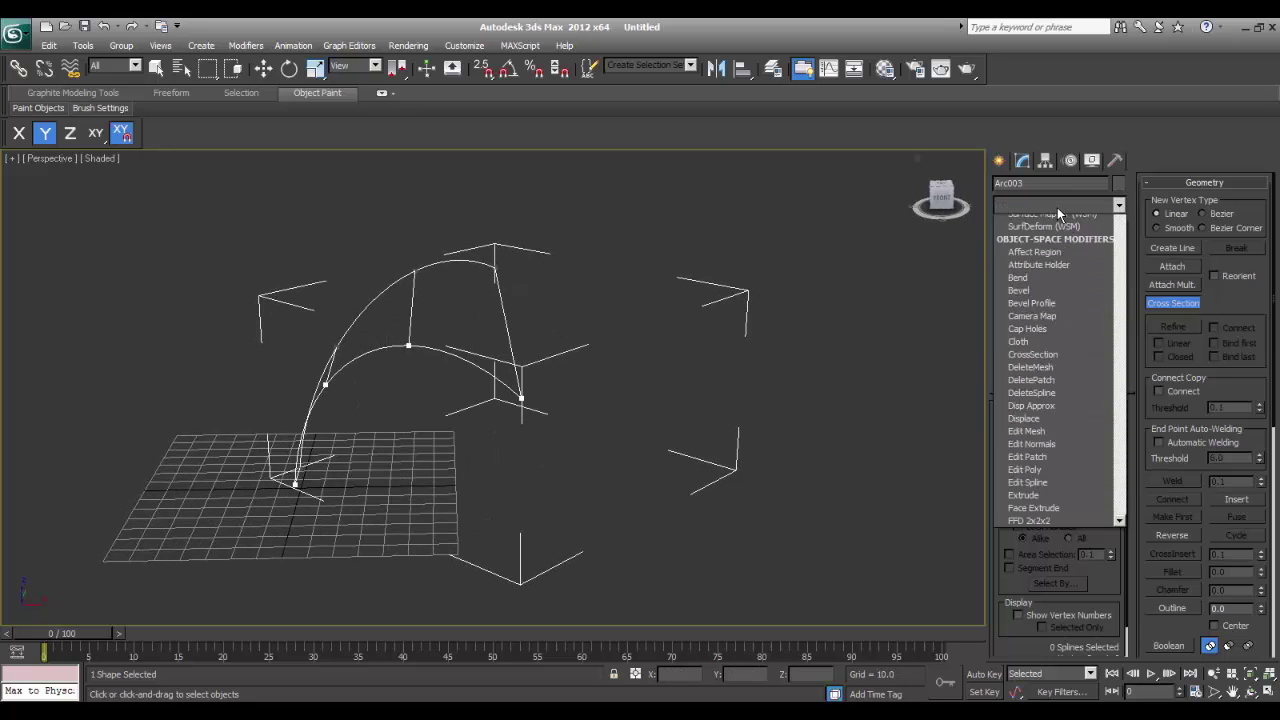
pyautogui.press('s')
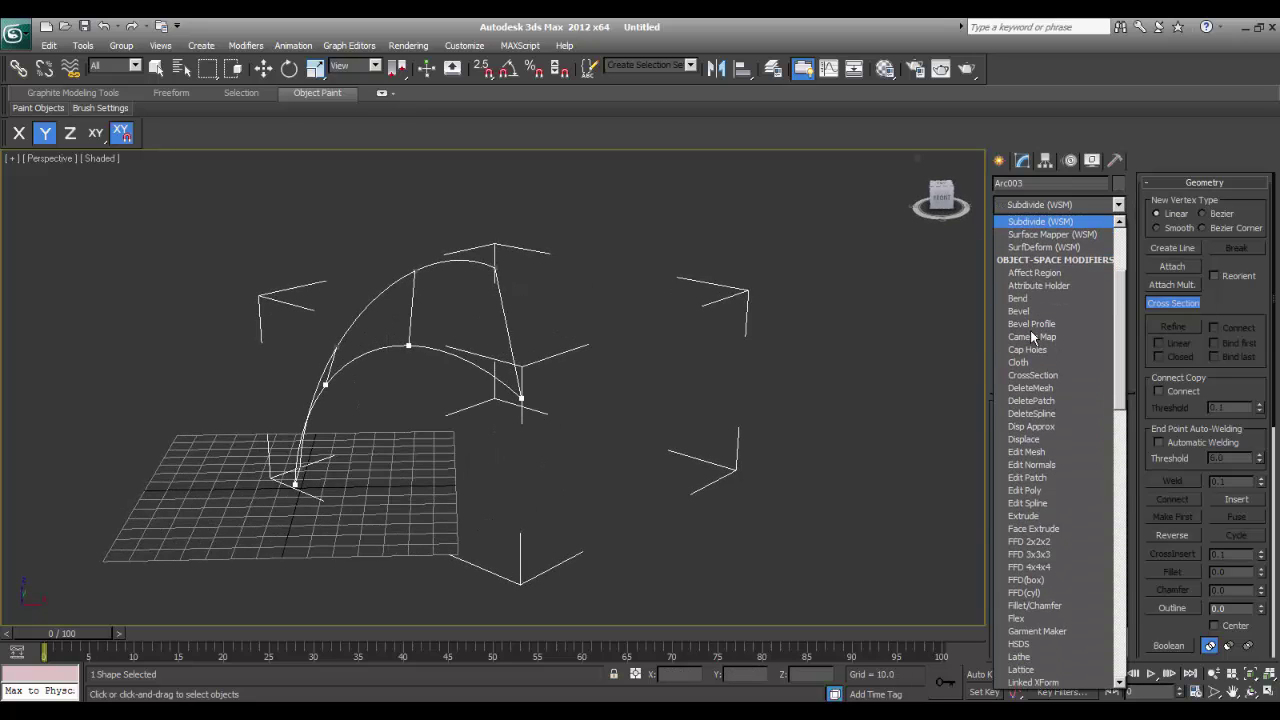
pyautogui.press('s')
pyautogui.press('s')
pyautogui.press('s')
pyautogui.press('s')
pyautogui.press('s')
pyautogui.press('s')
pyautogui.press('s')
pyautogui.press('s')
pyautogui.press('s')
pyautogui.press('s')
pyautogui.press('s')
pyautogui.press('s')
pyautogui.press('s')
pyautogui.press('s')
pyautogui.press('s')
pyautogui.press('s')
pyautogui.press('s')
pyautogui.press('s')
pyautogui.press('s')
pyautogui.press('Return')
# - Add a Shell modifier with an outer amount of 1.0 to the curved surface panel
pyautogui.keyDown('alt'); pyautogui.moveTo(675, 390); pyautogui.dragTo(505, 418, button='middle'); pyautogui.keyUp('alt')
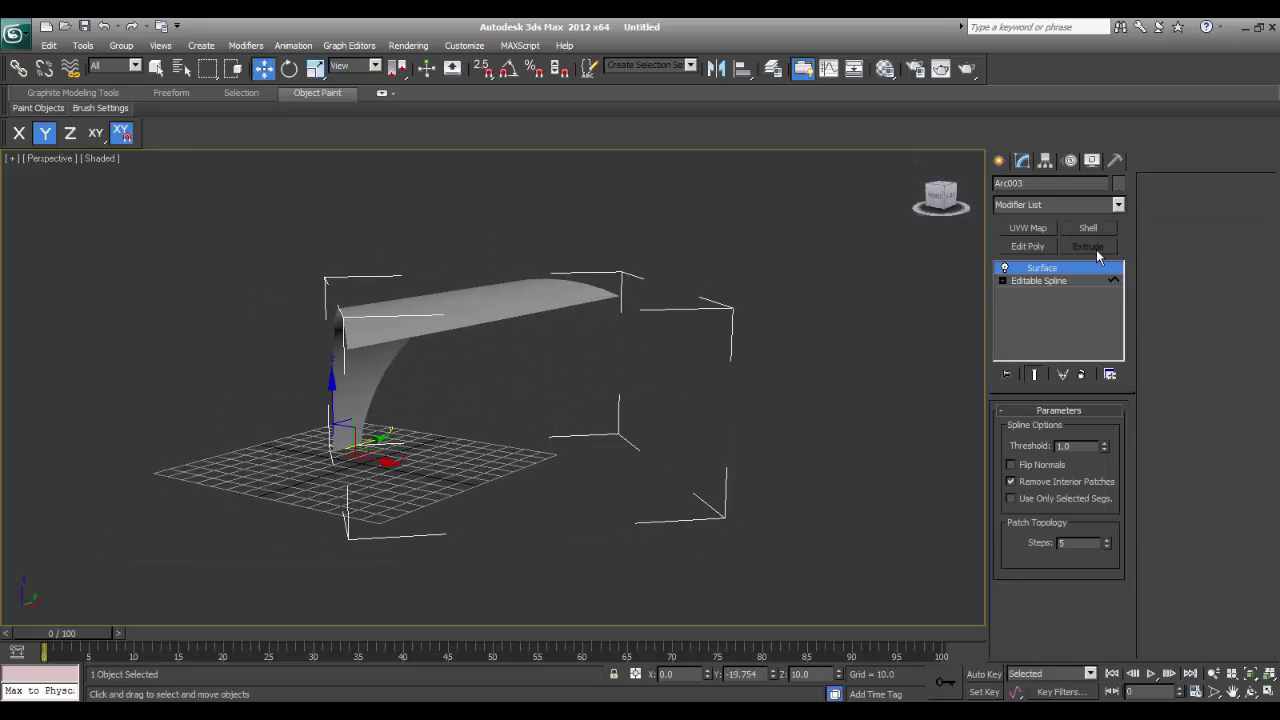
pyautogui.keyDown('alt'); pyautogui.moveTo(404, 387); pyautogui.dragTo(600, 488, button='middle'); pyautogui.keyUp('alt')
pyautogui.scroll(4, 467, 394)
pyautogui.scroll(-4, 430, 394)
pyautogui.scroll(-3, 432, 430)
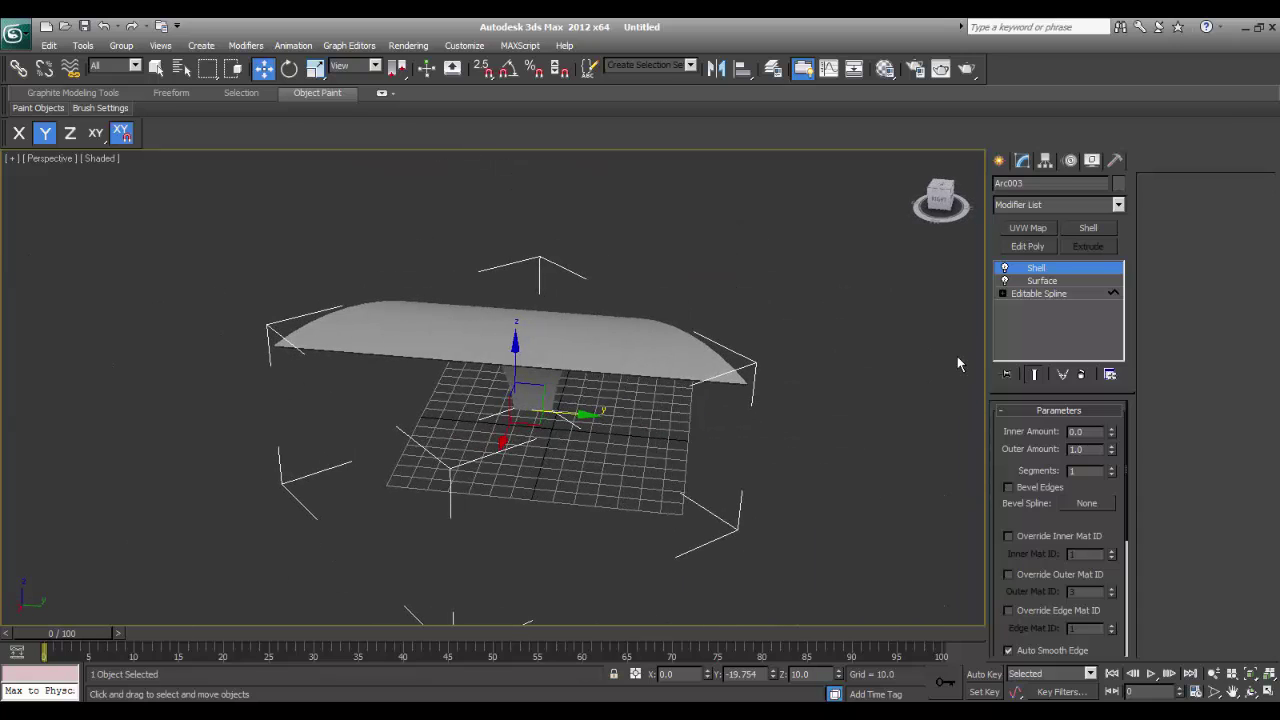
# - Rotate-clone the shelled panel by 90 degrees around Z in the Top wireframe view, using angle snap and one independent copy
pyautogui.click(999, 162)
pyautogui.press('t')
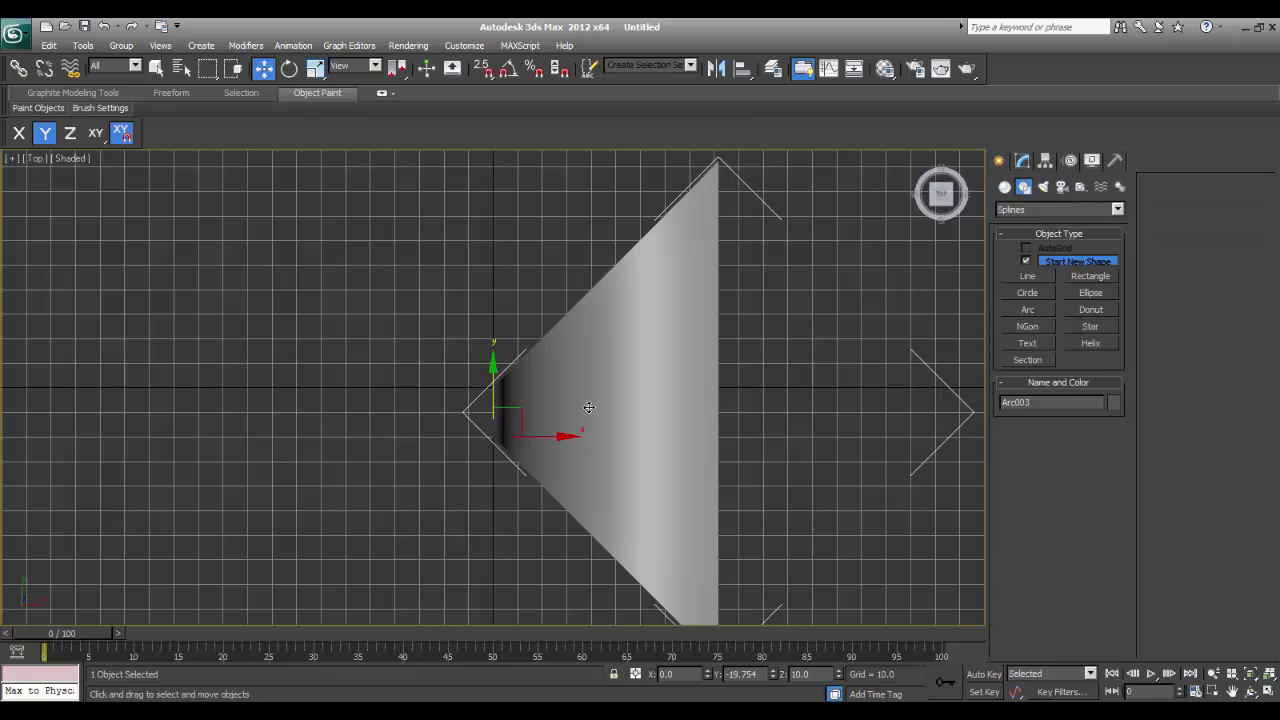
pyautogui.scroll(2, 592, 459)
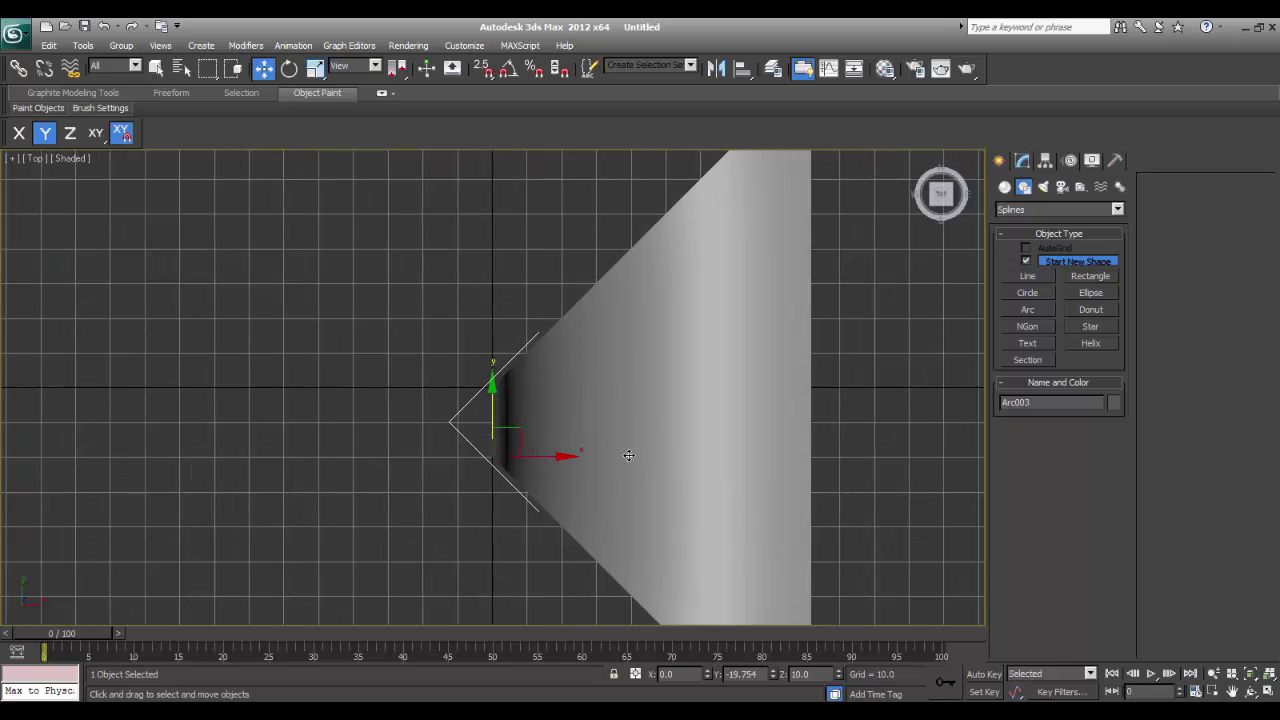
pyautogui.press('F3')
pyautogui.scroll(-2, 585, 468)
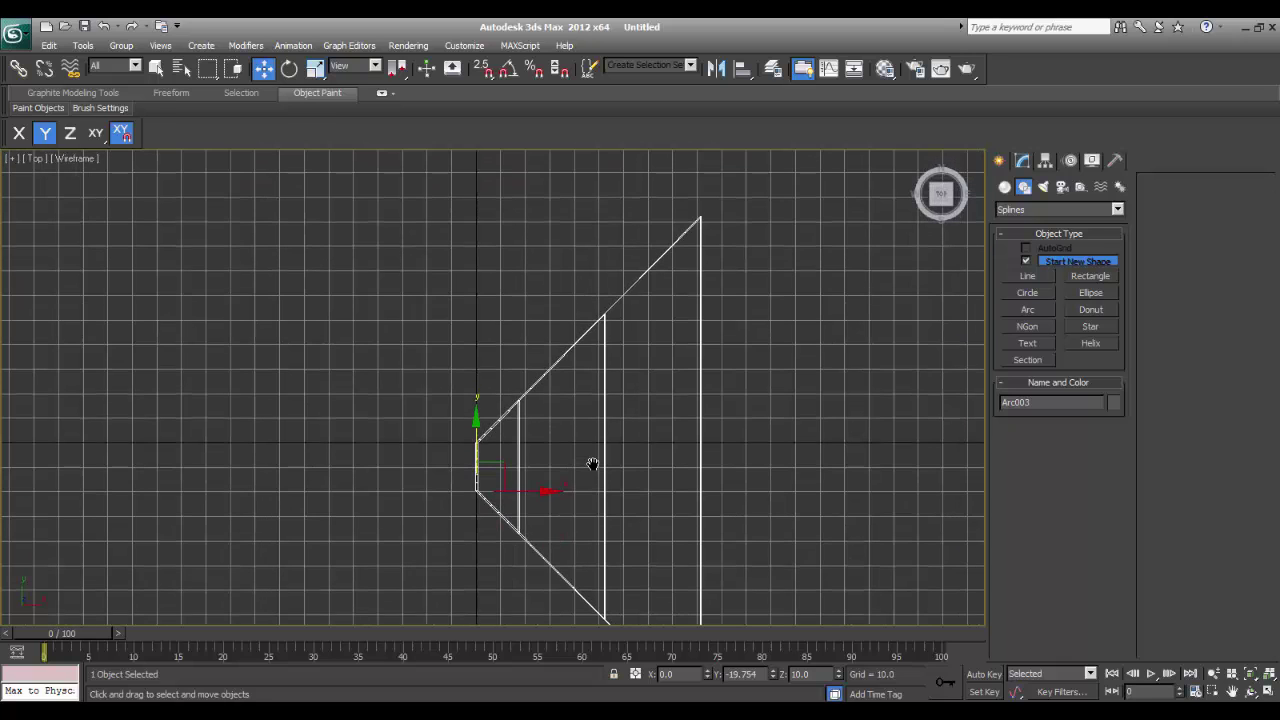
pyautogui.press('e')
pyautogui.click(508, 68)
pyautogui.moveTo(527, 449)
pyautogui.mouseDown()
pyautogui.moveTo(488, 391)
pyautogui.moveTo(498, 408)
pyautogui.mouseUp()
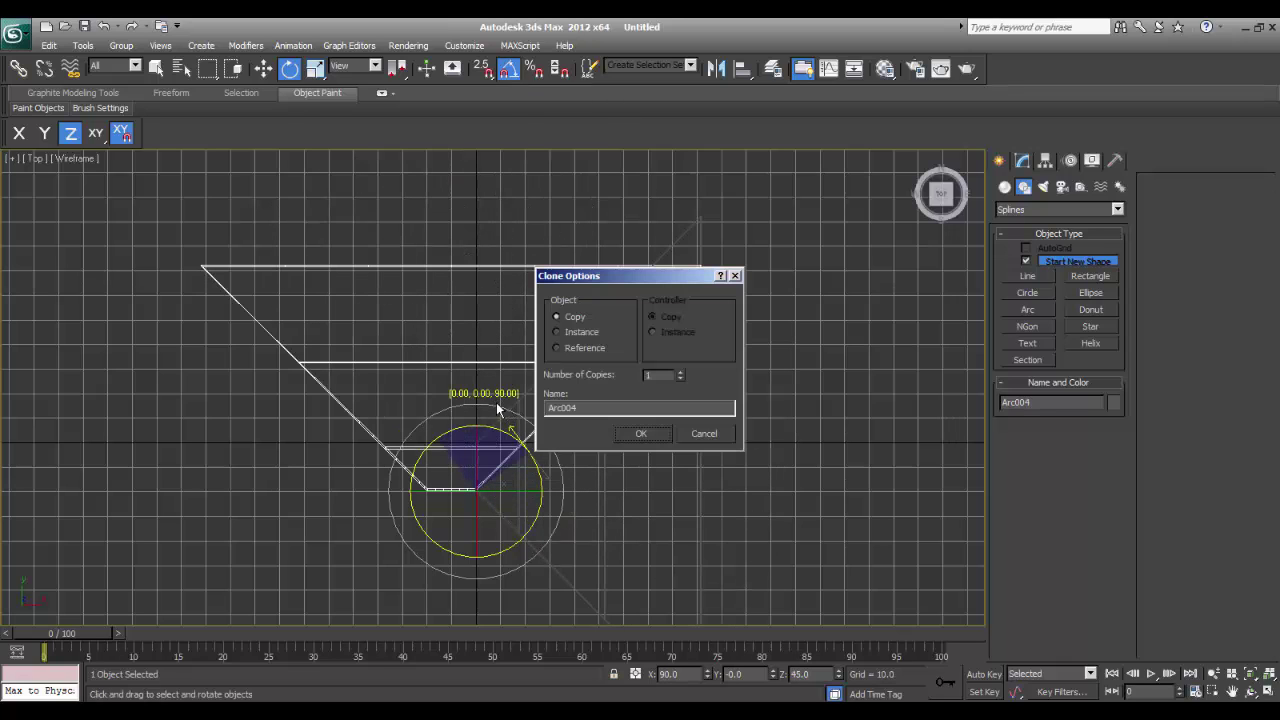
pyautogui.click(642, 435)
# - Move the rotated panel copy up along Y to about 3.1, close to the first panel's edge
pyautogui.press('w')
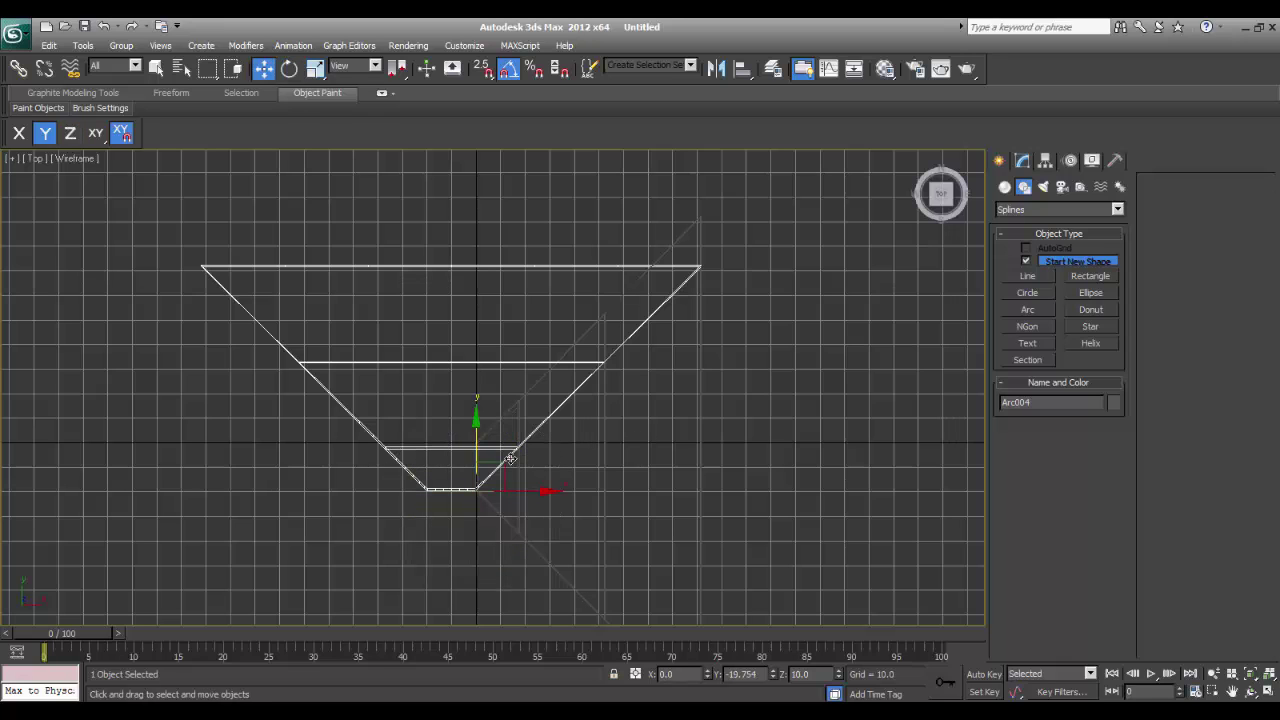
pyautogui.moveTo(504, 458); pyautogui.dragTo(488, 402)
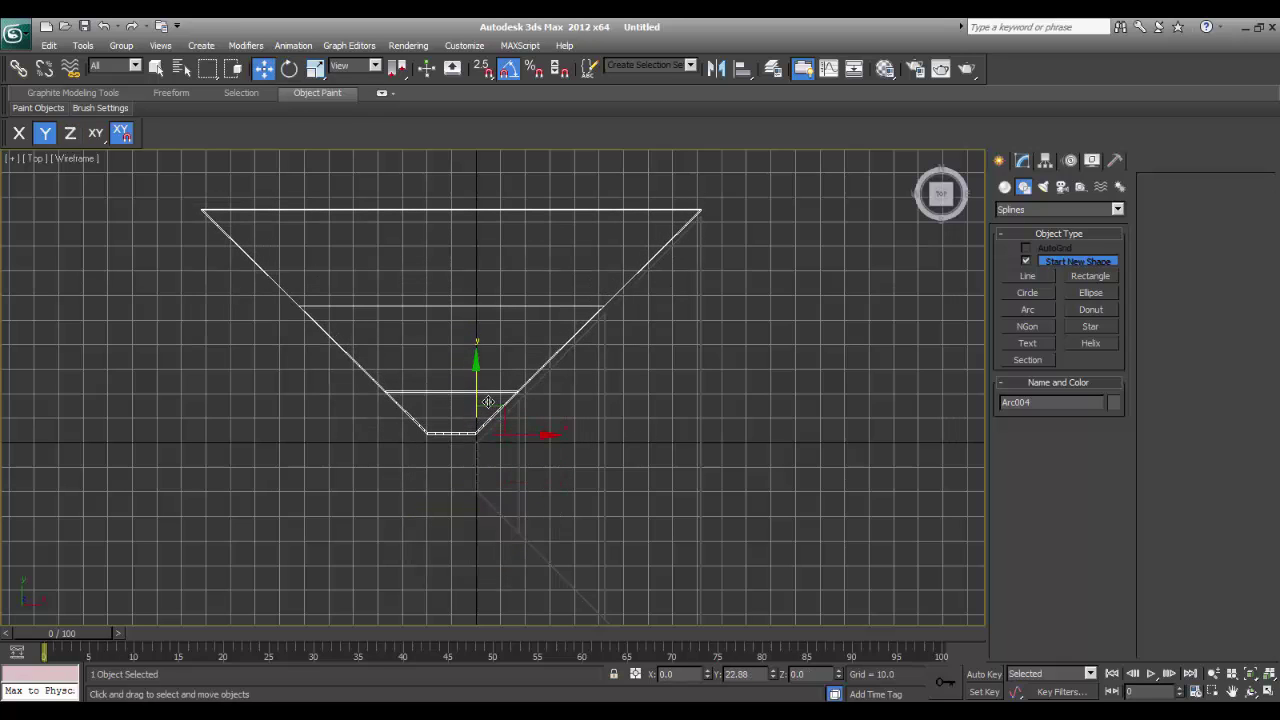
pyautogui.scroll(4, 505, 424)
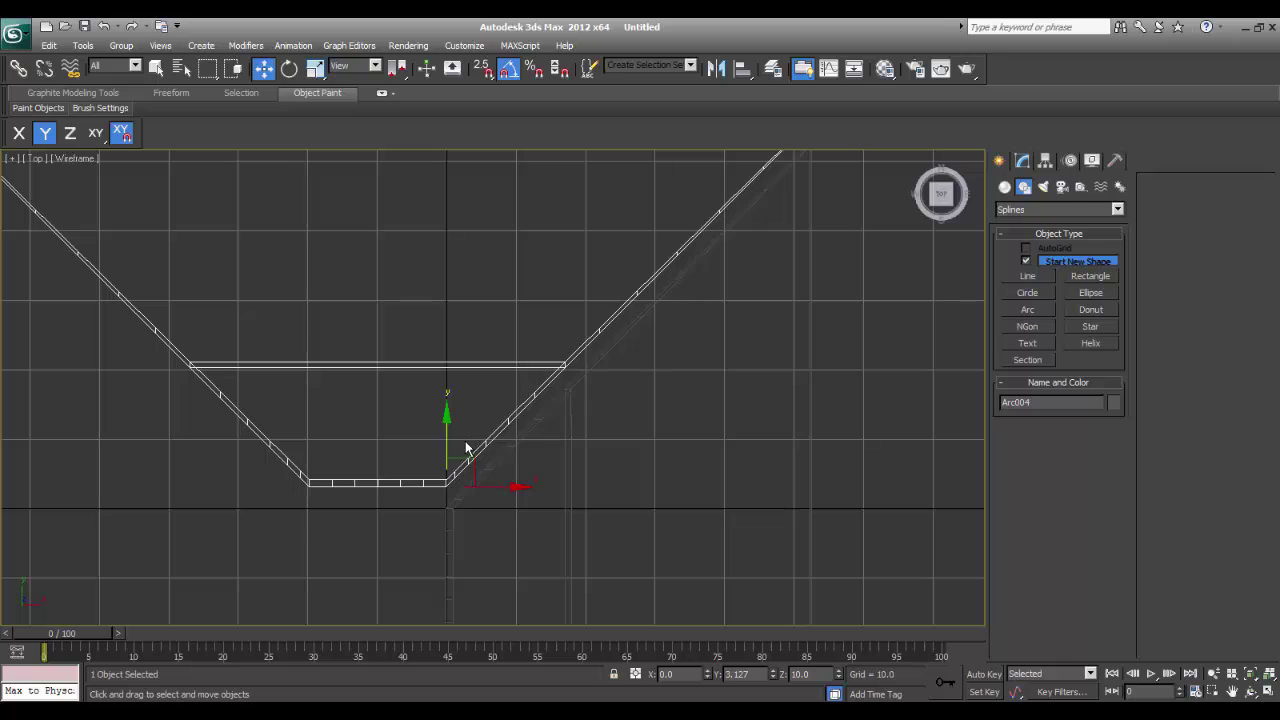
pyautogui.moveTo(323, 584); pyautogui.dragTo(265, 660, button='middle')
pyautogui.moveTo(645, 318); pyautogui.dragTo(567, 462, button='middle')
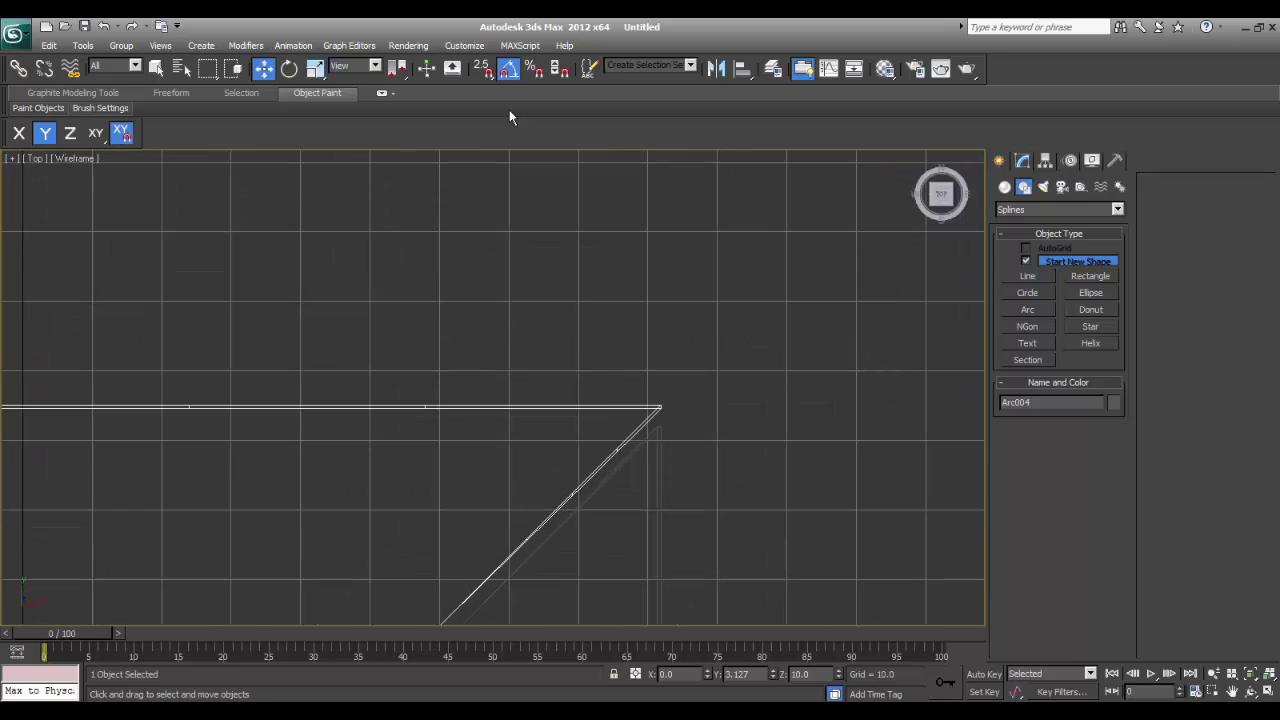
# - Align the second panel's outer corner with the first panel's corner along Y, using 2.5D endpoint snap
pyautogui.moveTo(668, 322); pyautogui.dragTo(620, 385, button='middle')
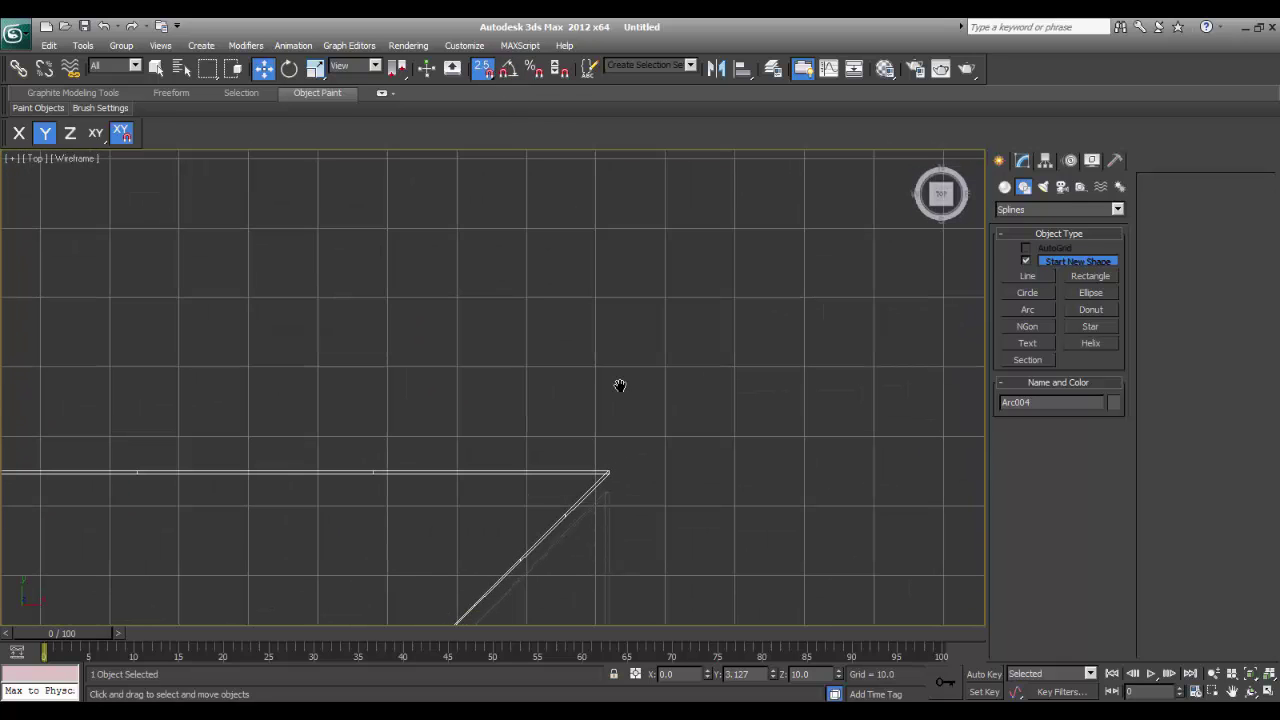
pyautogui.rightClick(485, 70)
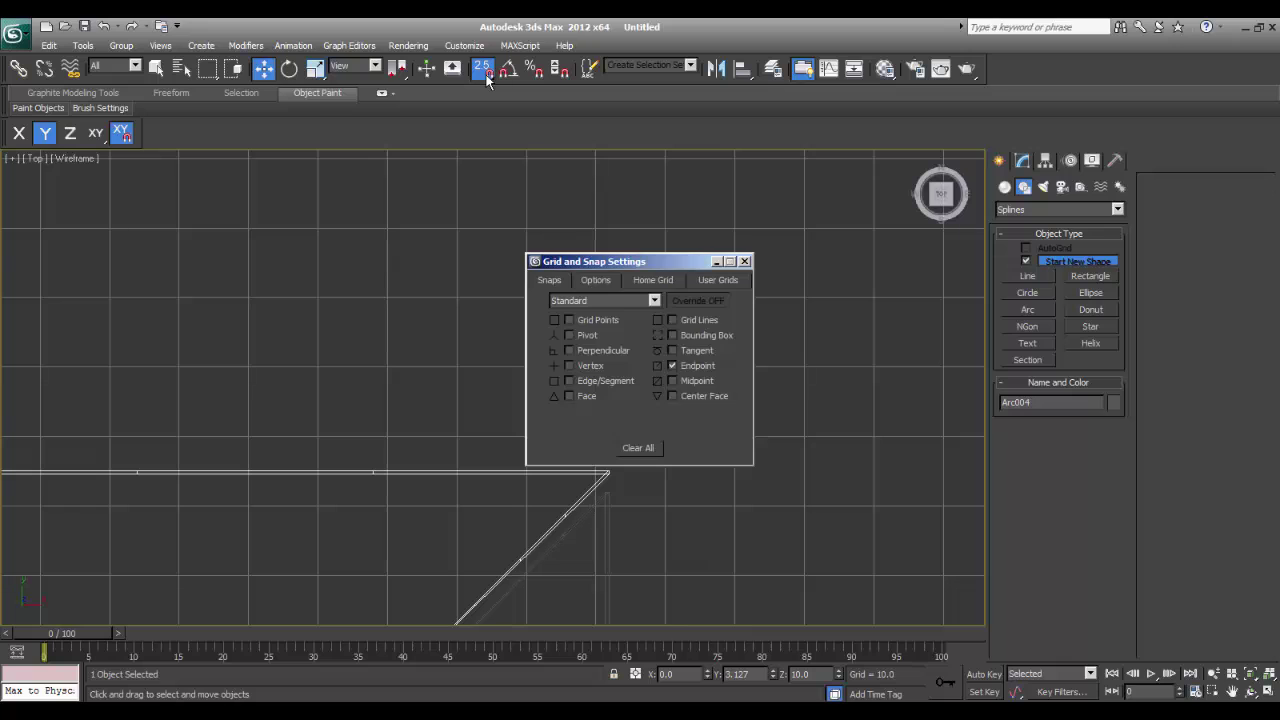
pyautogui.click(744, 261)
pyautogui.moveTo(583, 443); pyautogui.dragTo(577, 363, button='middle')
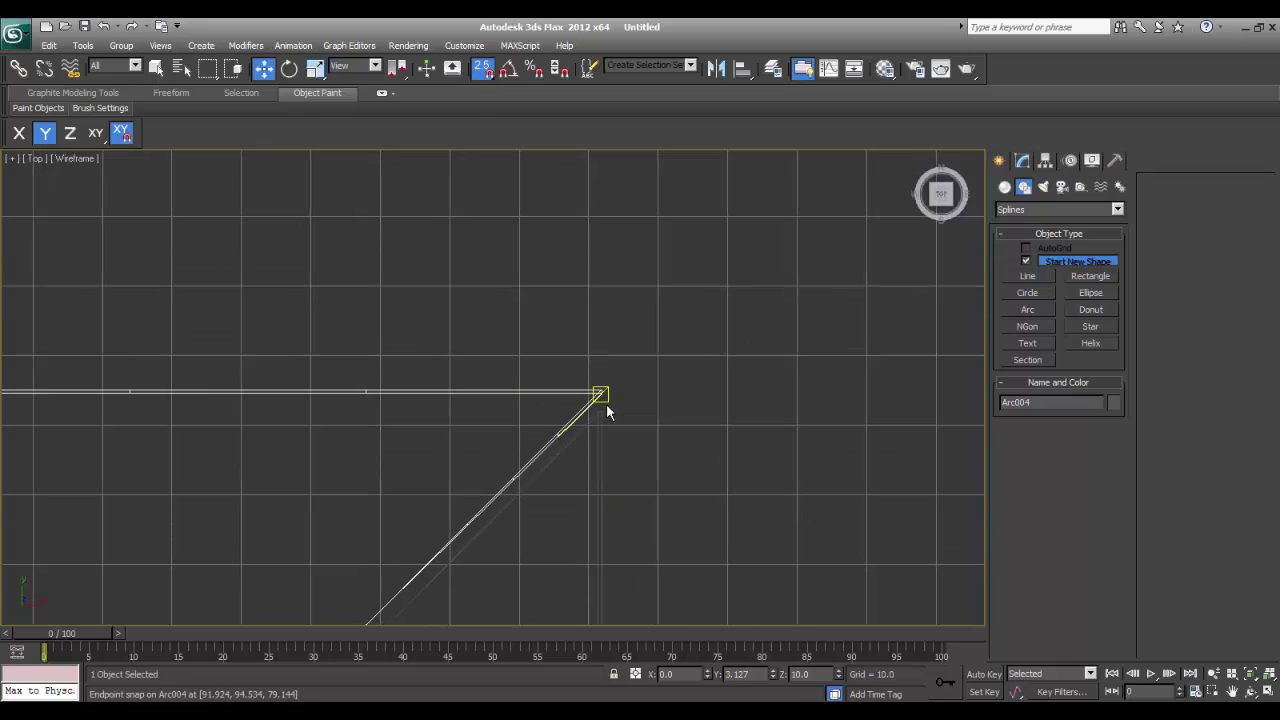
pyautogui.press('space')
pyautogui.scroll(2, 669, 433)
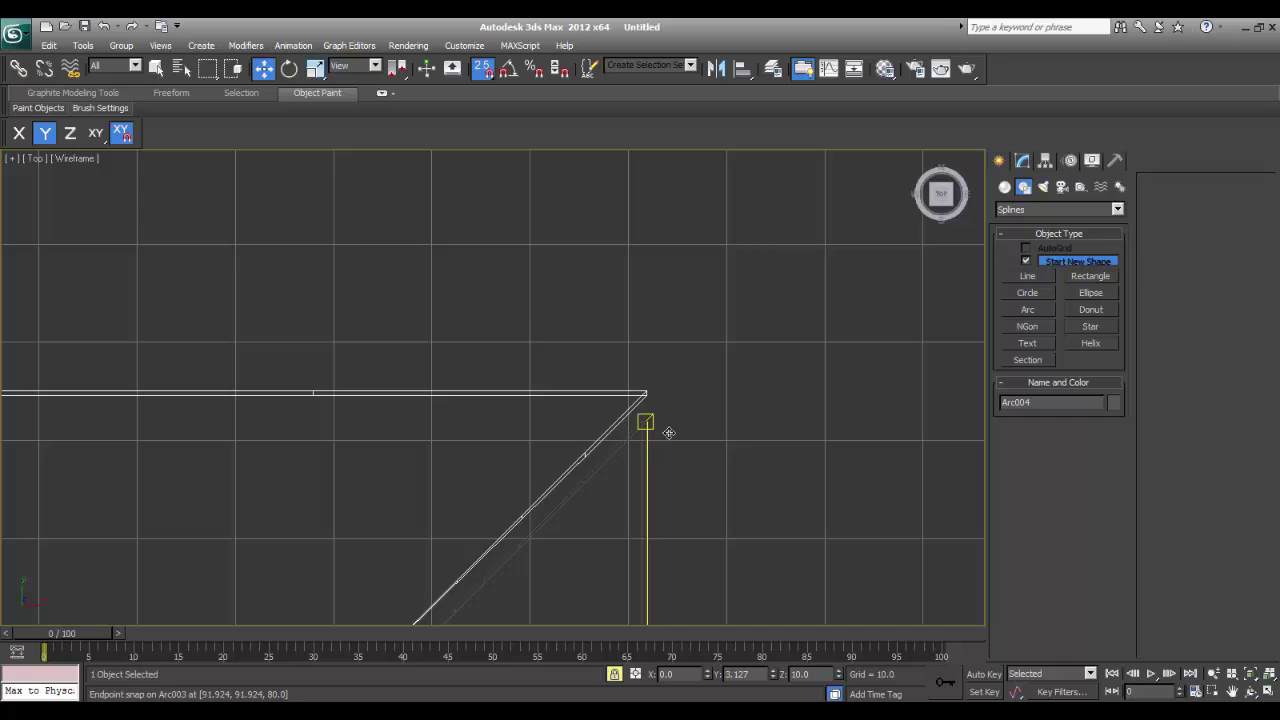
pyautogui.moveTo(669, 433); pyautogui.dragTo(597, 382, button='middle')
pyautogui.moveTo(573, 340); pyautogui.dragTo(558, 363)
pyautogui.scroll(-5, 565, 459)
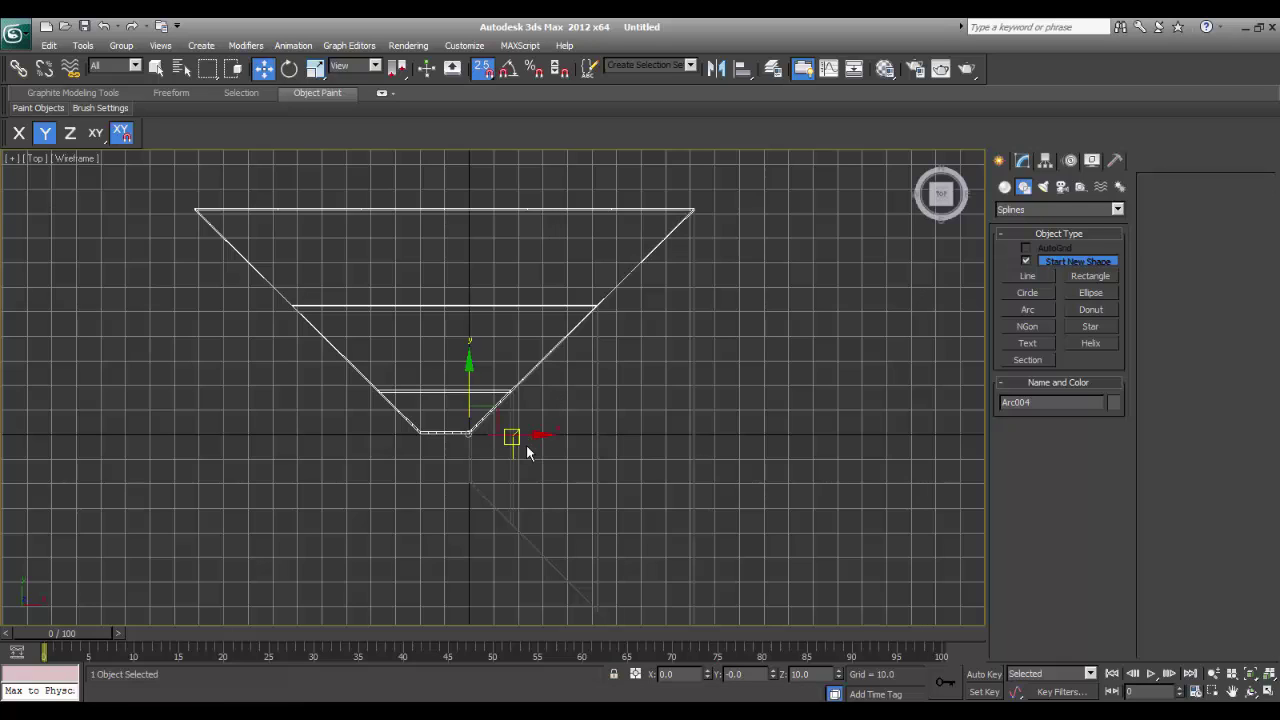
# - Rotate-clone the second panel by 90 degrees around Z and snap the copy's corner onto the second panel's free outer corner in XY
pyautogui.press('e')
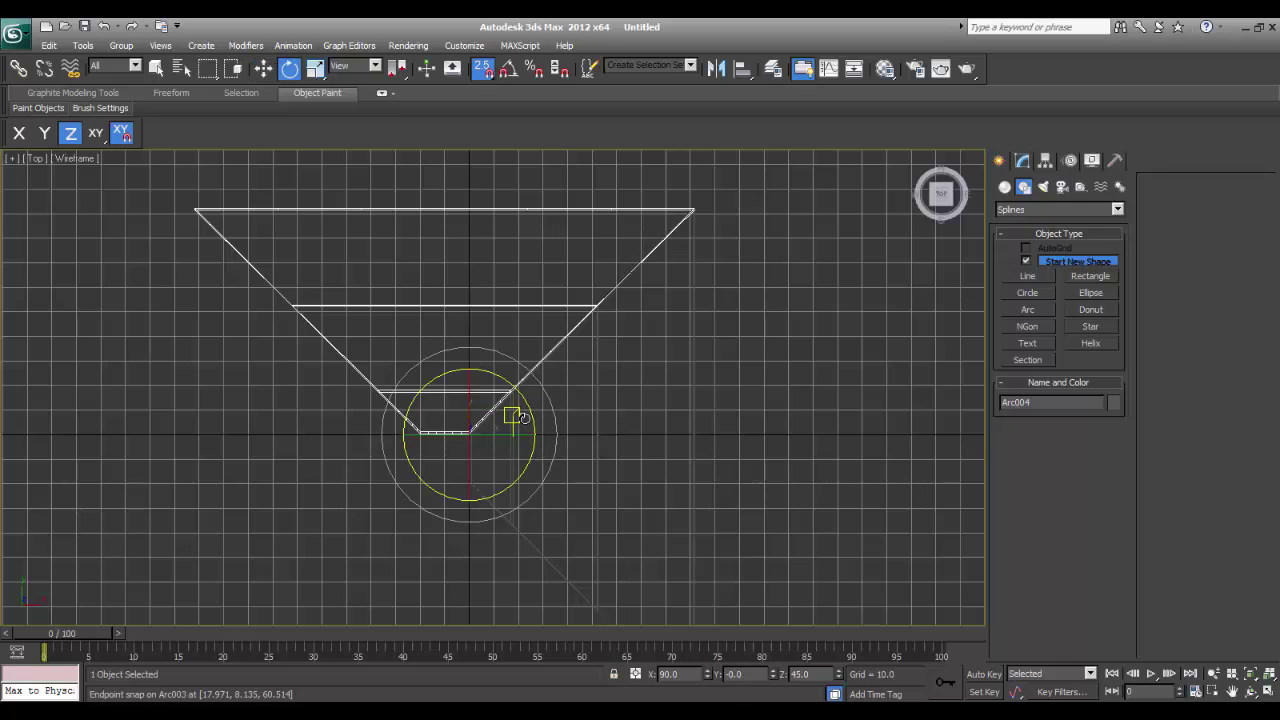
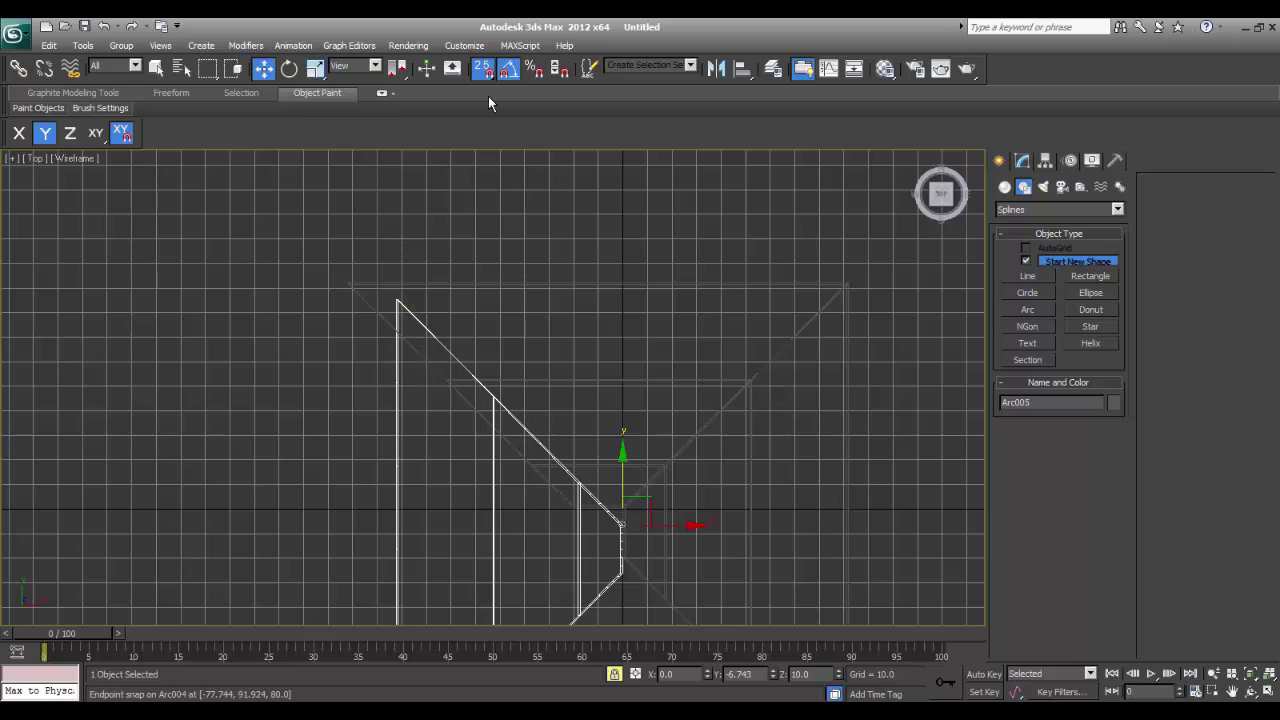
pyautogui.click(96, 133)
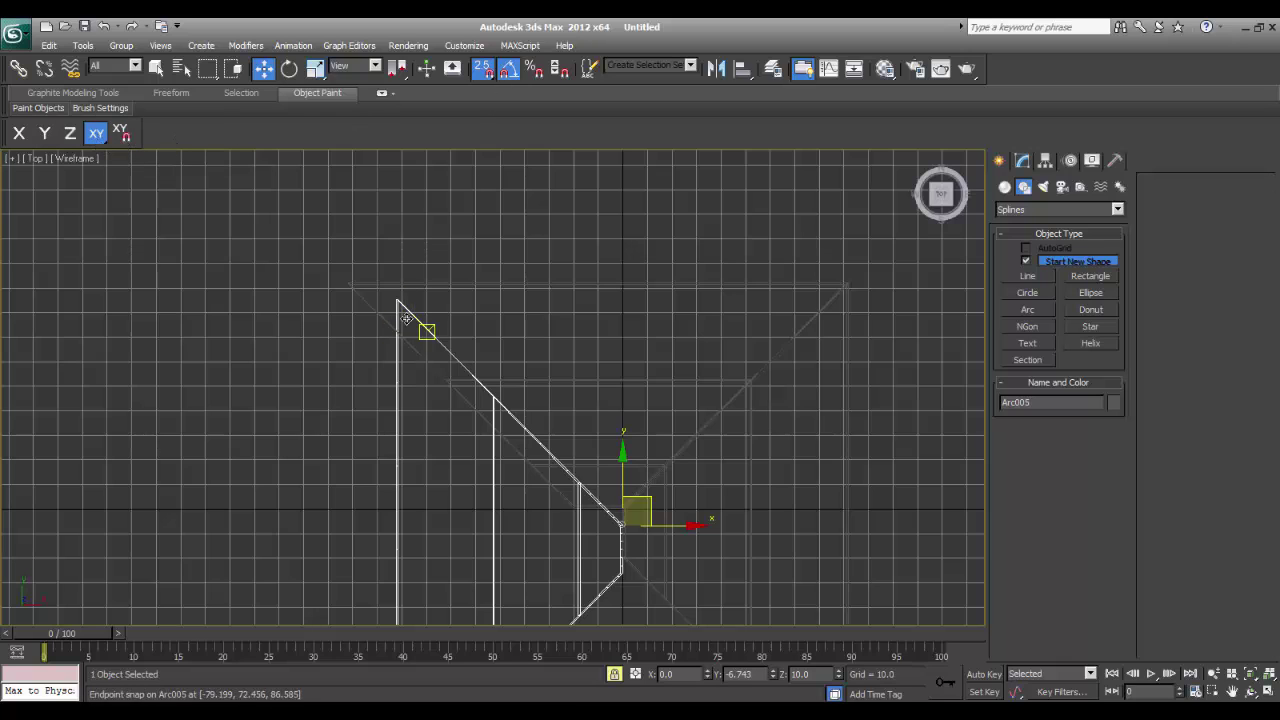
pyautogui.moveTo(397, 300); pyautogui.dragTo(349, 286)
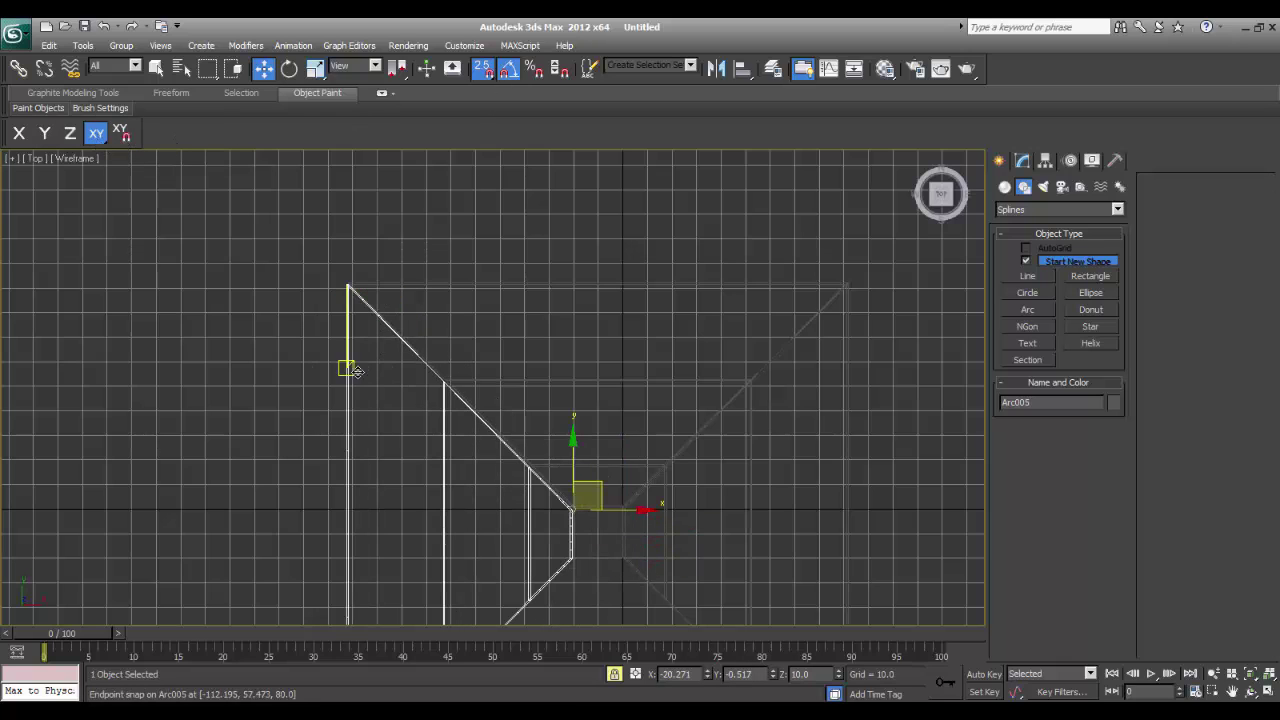
# - Rotate-clone the third panel by another 90 degrees around Z as one copy, with endpoint snap off
pyautogui.moveTo(498, 350); pyautogui.dragTo(465, 202, button='middle')
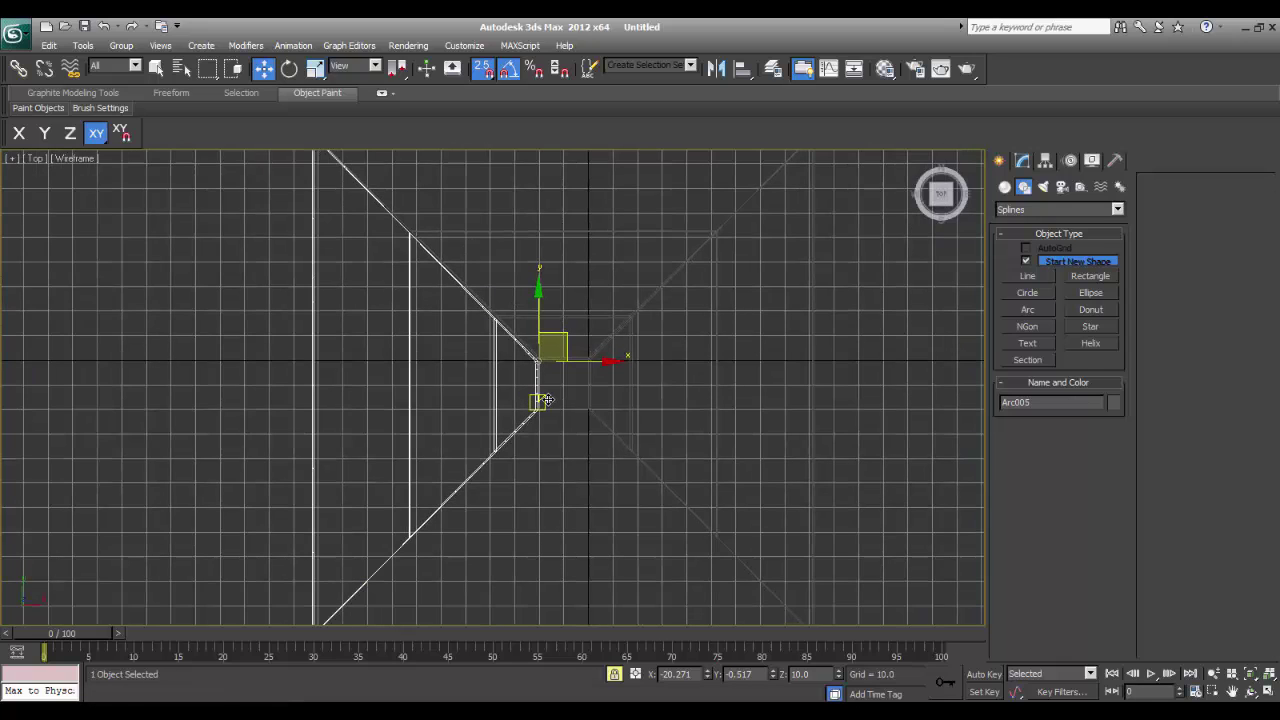
pyautogui.press('e')
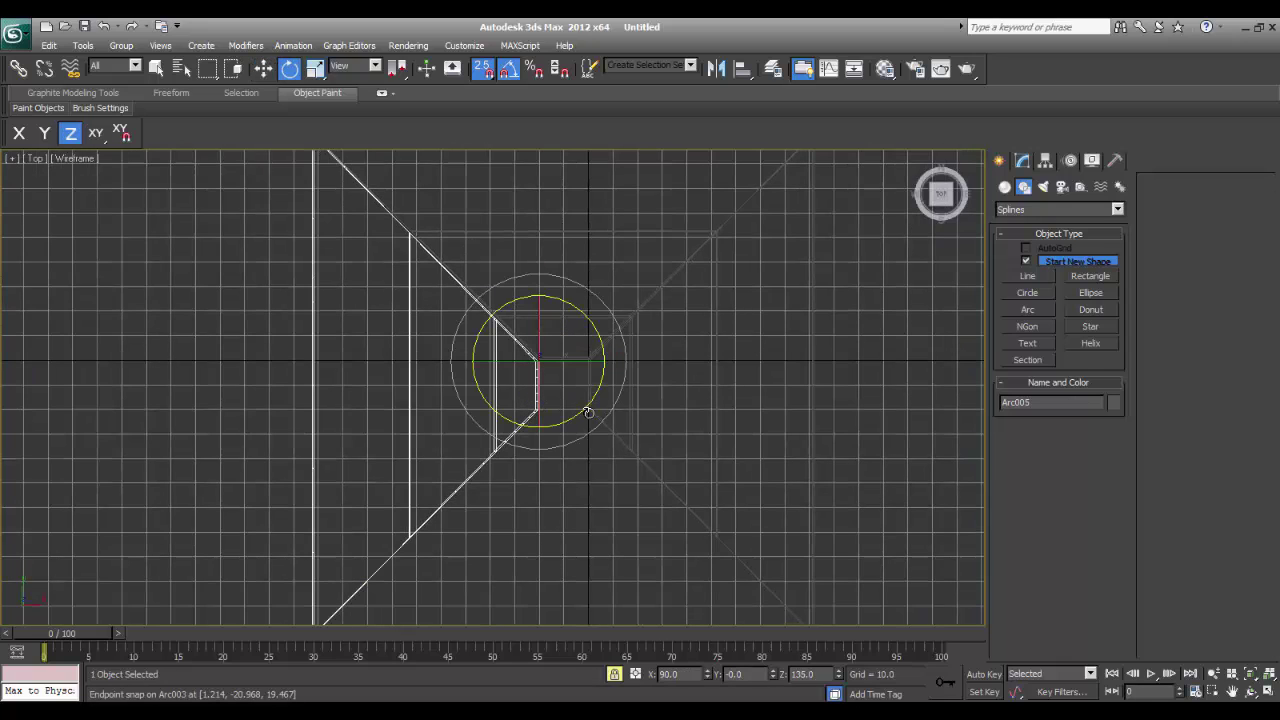
pyautogui.press('s')
pyautogui.moveTo(587, 405)
pyautogui.keyDown('shift'); pyautogui.mouseDown()
pyautogui.moveTo(605, 345)
pyautogui.moveTo(608, 360)
pyautogui.mouseUp(); pyautogui.keyUp('shift')
pyautogui.click(645, 434)
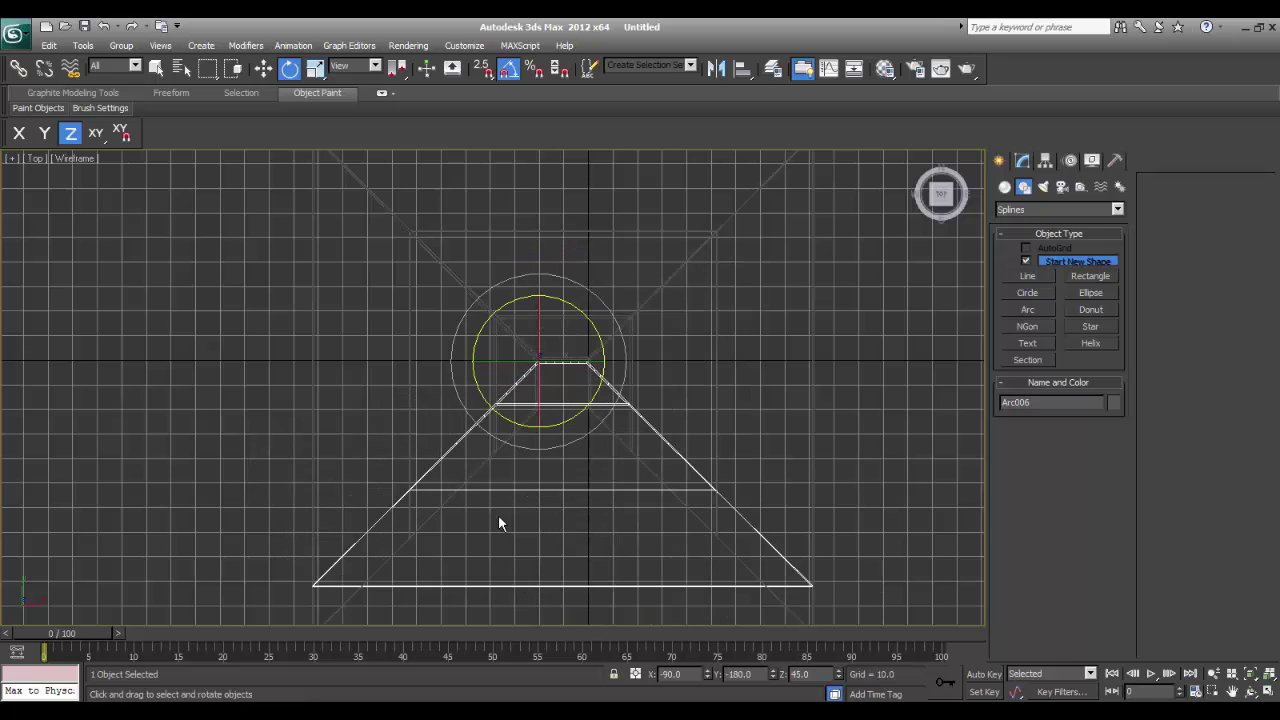
# - Move the fourth panel in XY with 2.5D endpoint snap so its outer corner meets the neighbouring panel's corner
pyautogui.moveTo(391, 586)
pyautogui.mouseDown(button='middle')
pyautogui.moveTo(514, 443)
pyautogui.moveTo(520, 463)
pyautogui.mouseUp(button='middle')
pyautogui.scroll(2, 515, 458)
pyautogui.moveTo(585, 425); pyautogui.dragTo(565, 448, button='middle')
pyautogui.press('s')
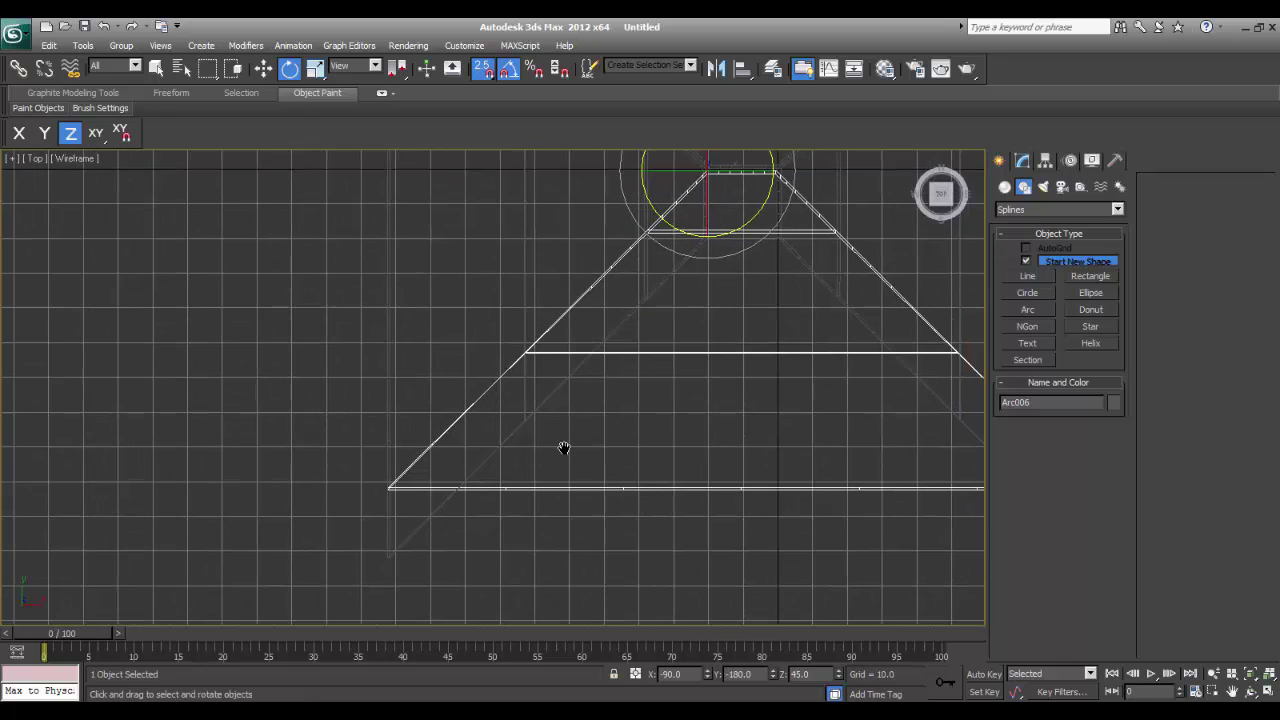
pyautogui.press('w')
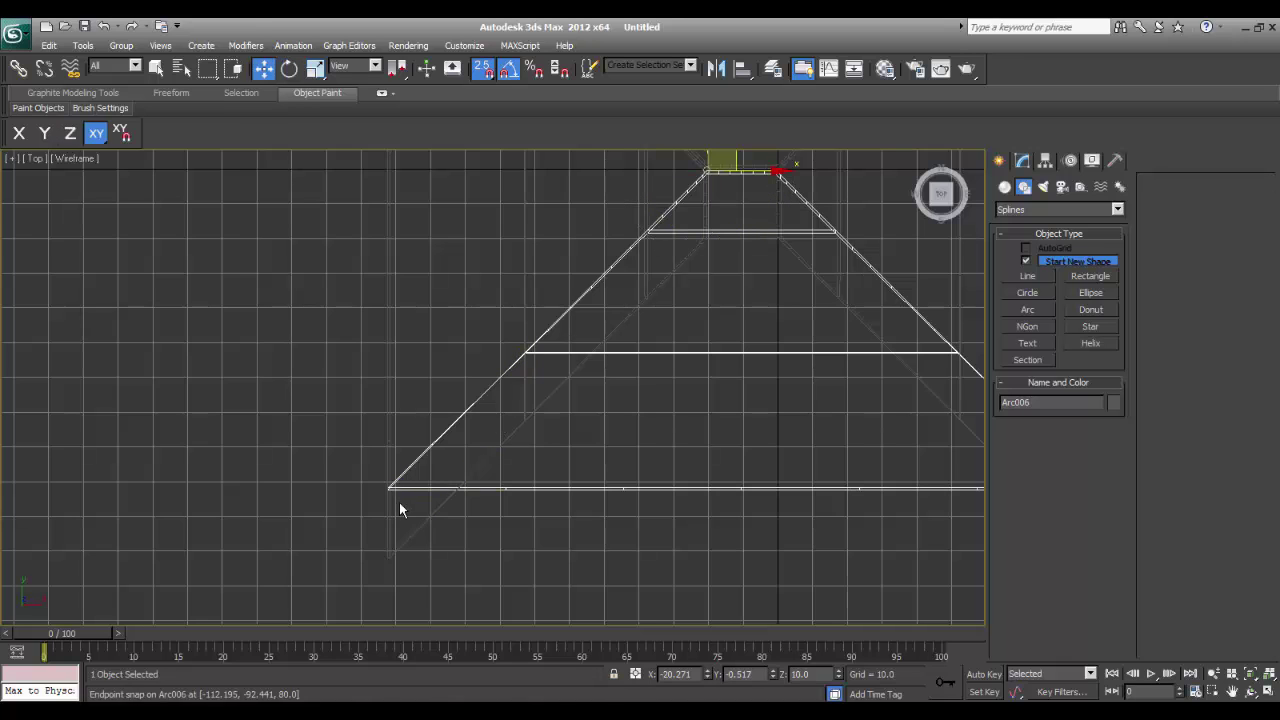
pyautogui.press('space')
pyautogui.moveTo(411, 495); pyautogui.dragTo(394, 557)
pyautogui.moveTo(640, 429); pyautogui.dragTo(411, 506, button='middle')
pyautogui.scroll(-2, 509, 470)
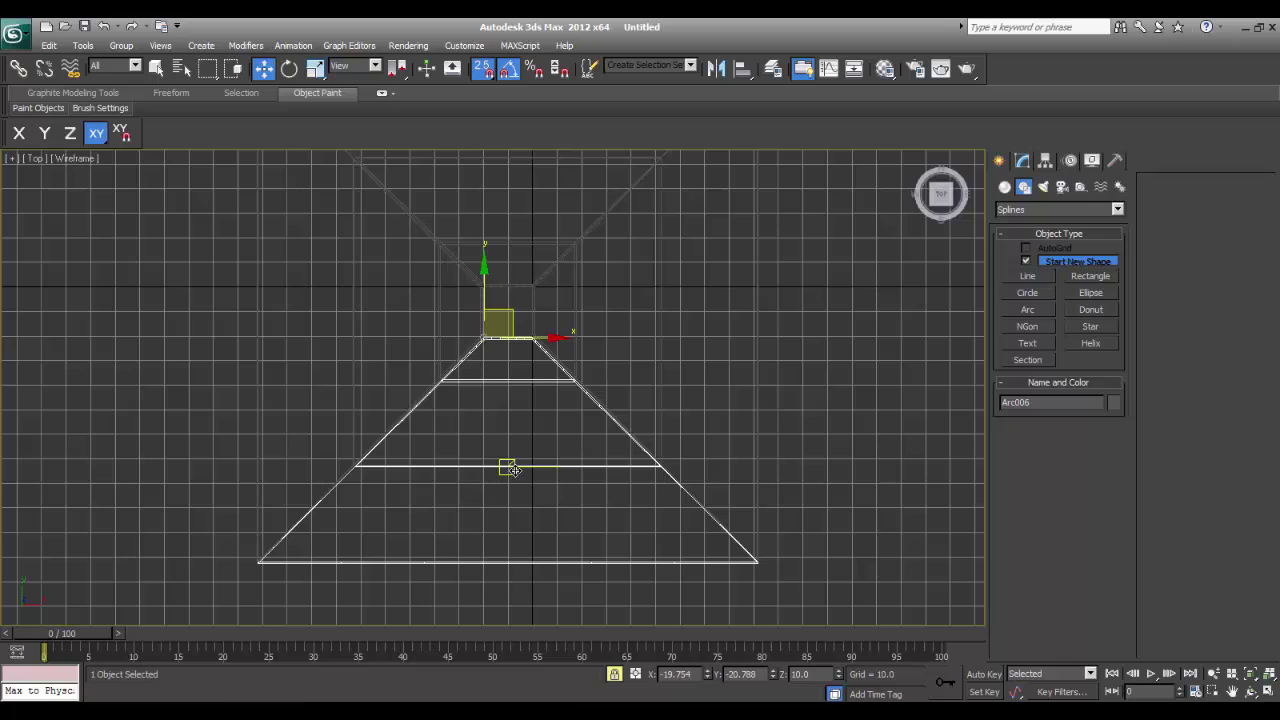
# - Examine the assembled four-panel flared top in shaded perspective and left views
pyautogui.press('p')
pyautogui.moveTo(583, 463)
pyautogui.keyDown('alt'); pyautogui.mouseDown(button='middle')
pyautogui.moveTo(542, 437)
pyautogui.moveTo(723, 471)
pyautogui.moveTo(671, 390)
pyautogui.moveTo(625, 480)
pyautogui.moveTo(554, 500)
pyautogui.mouseUp(button='middle'); pyautogui.keyUp('alt')
pyautogui.press('F3')
pyautogui.scroll(-5, 598, 493)
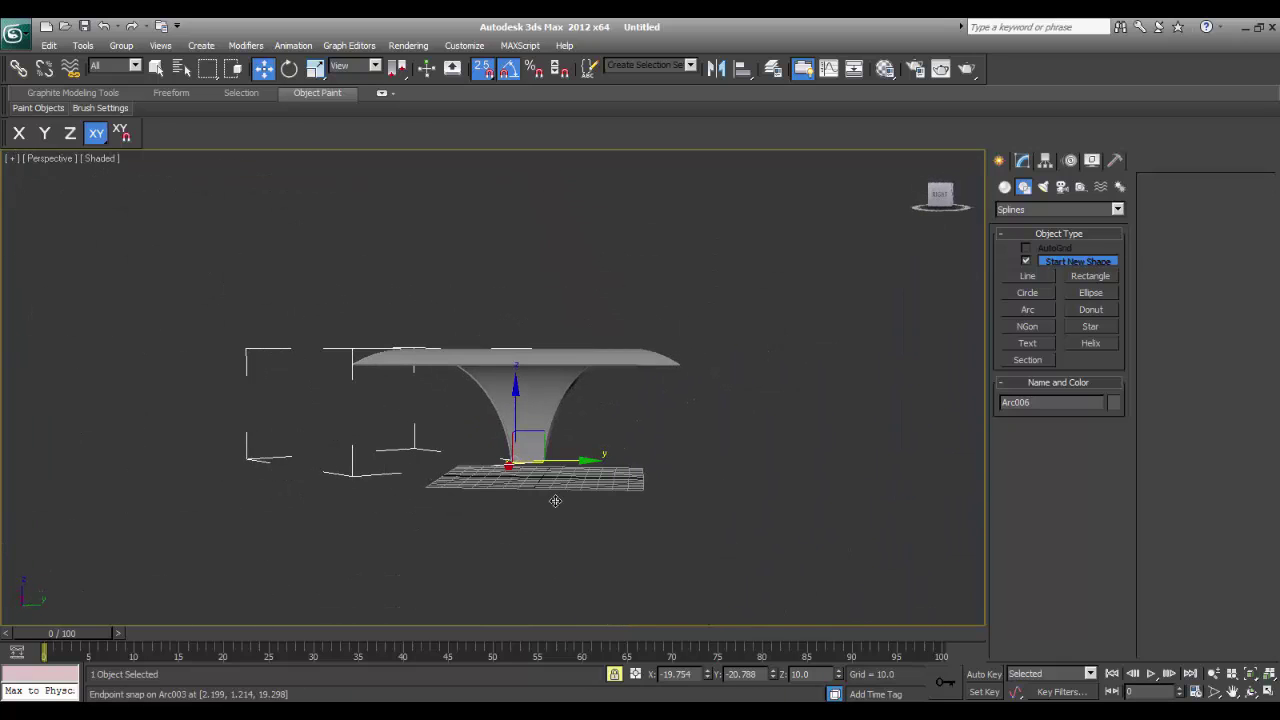
pyautogui.press('l')
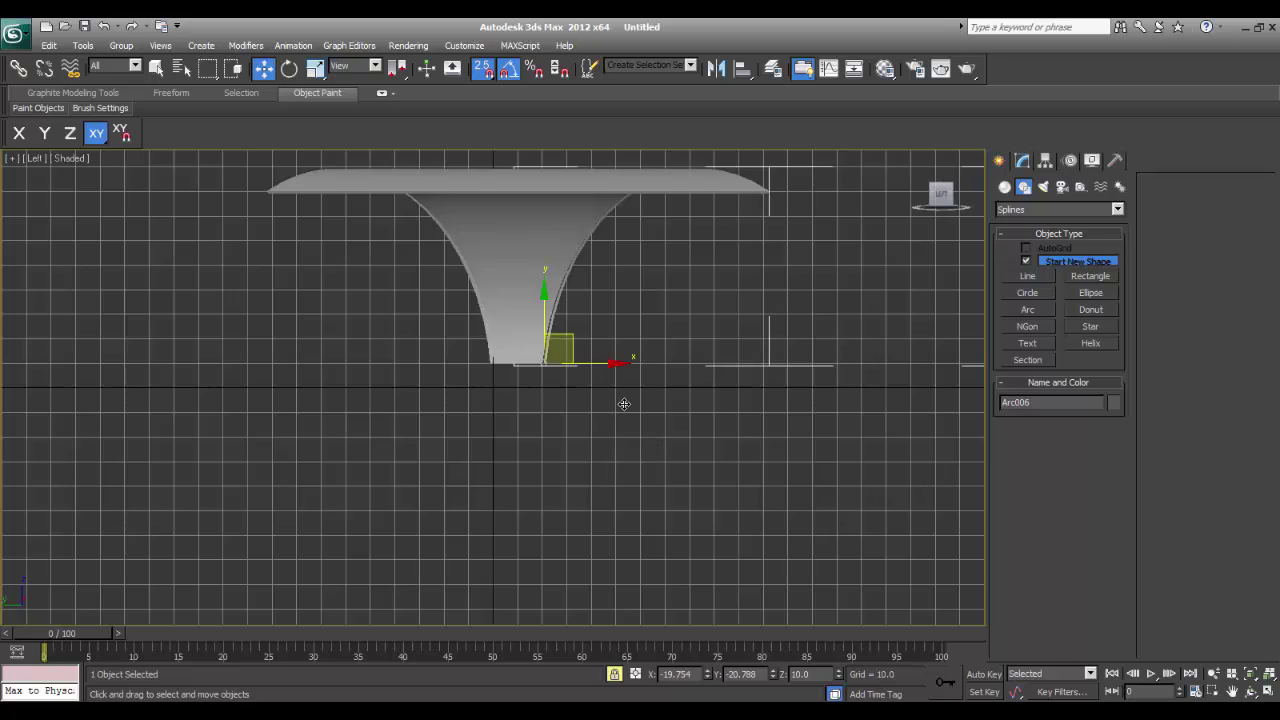
pyautogui.scroll(-4, 623, 402)
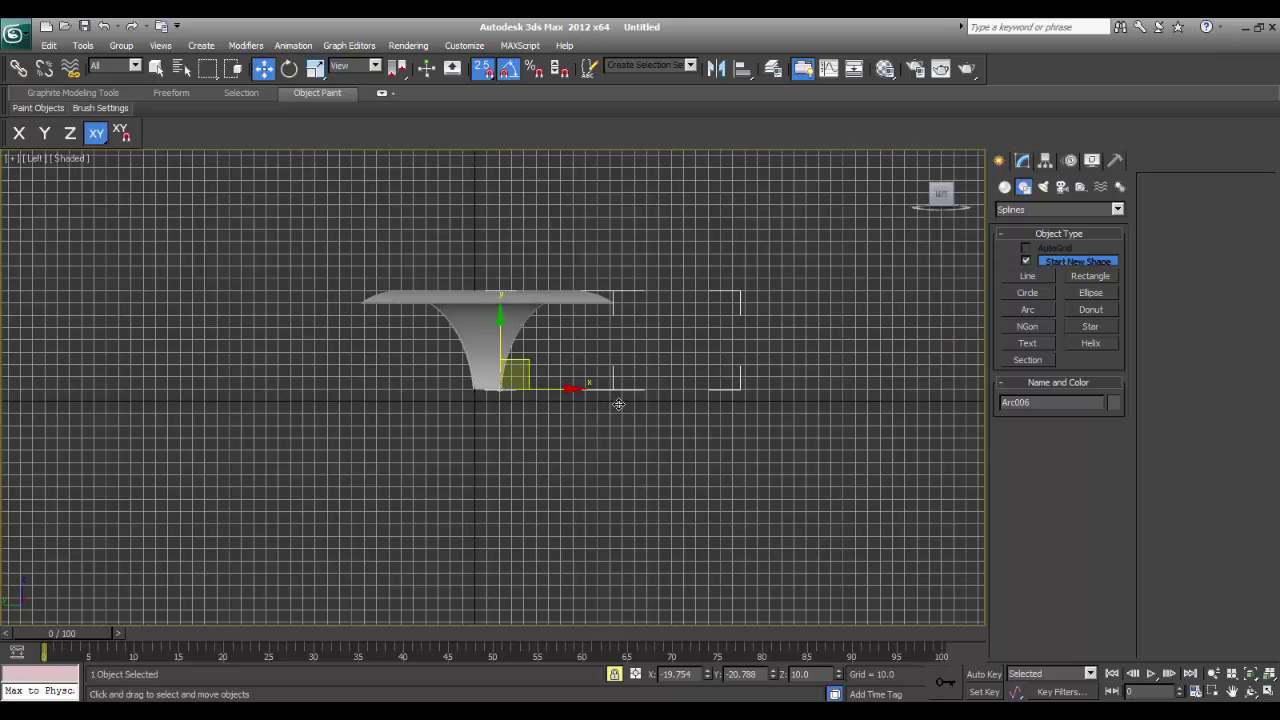
pyautogui.press('g')
pyautogui.moveTo(601, 368); pyautogui.dragTo(598, 414, button='middle')
pyautogui.press('g')
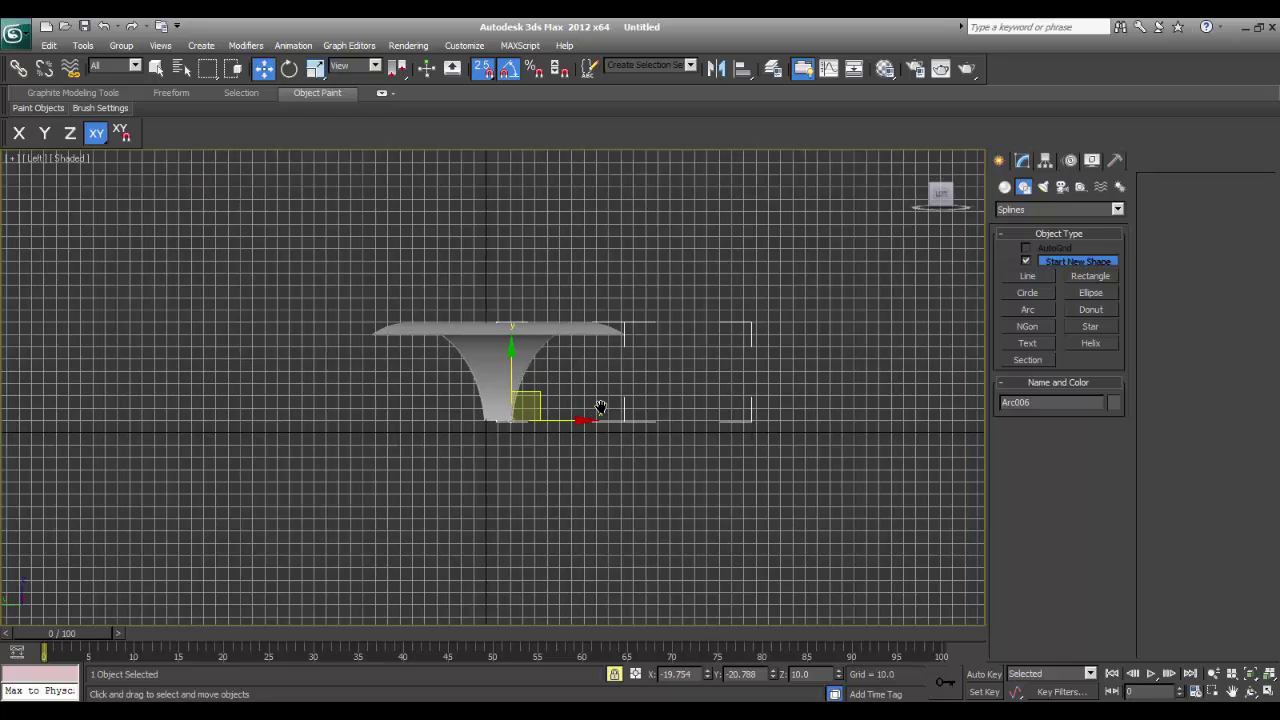
# - Select all four panels, turn off object and angle snap, and raise them straight up to leave room for the column shaft
pyautogui.rightClick(599, 281)
pyautogui.press('space')
pyautogui.press('space')
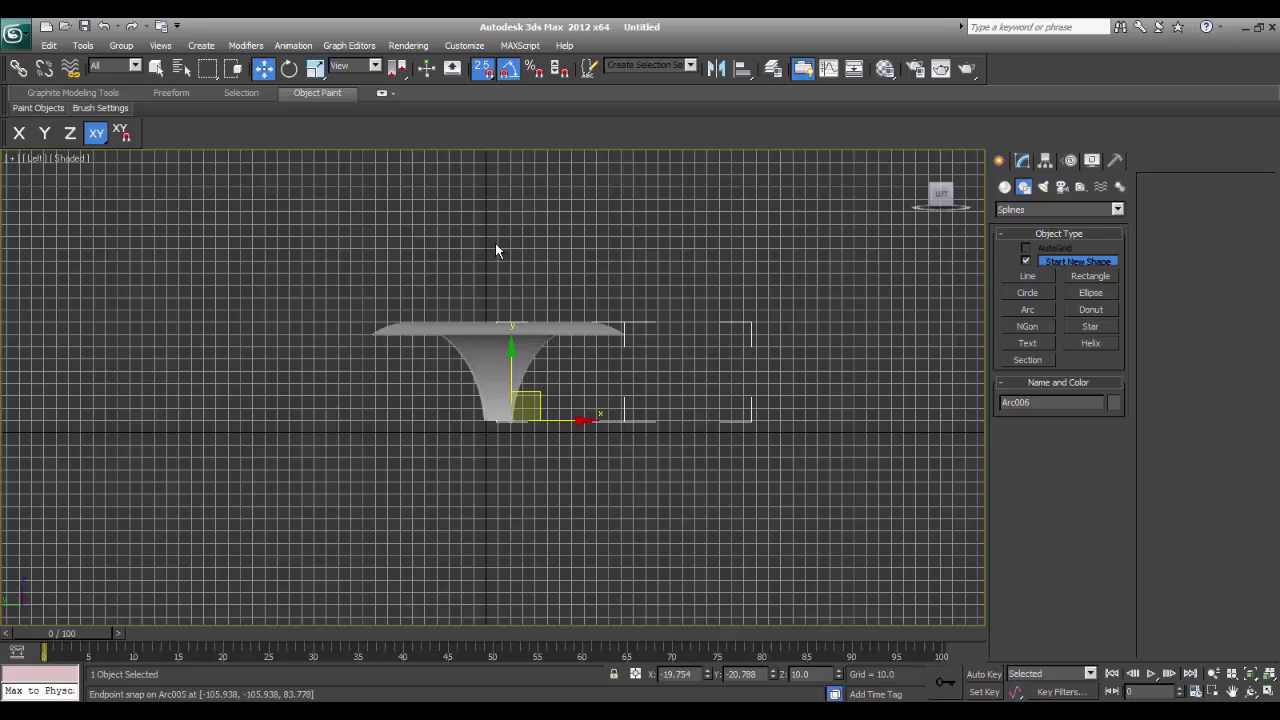
pyautogui.click(495, 243)
pyautogui.moveTo(293, 227); pyautogui.dragTo(705, 486)
pyautogui.moveTo(594, 407); pyautogui.dragTo(586, 508, button='middle')
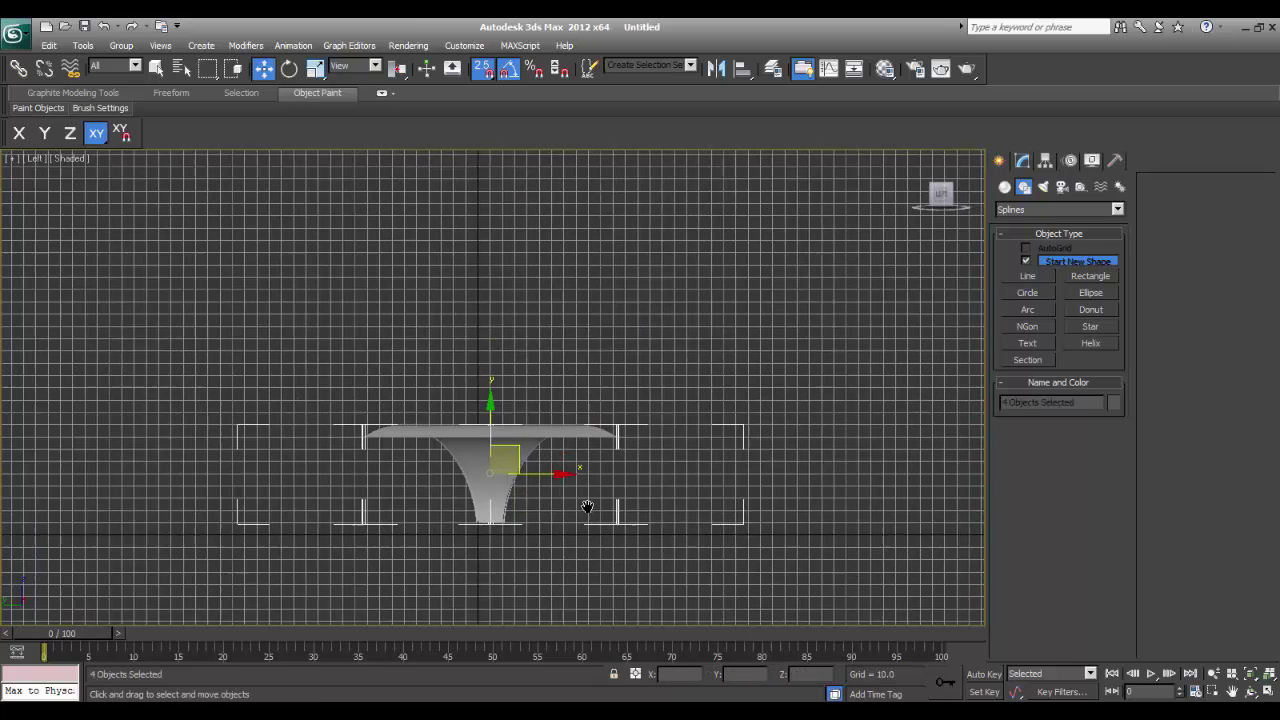
pyautogui.scroll(-2, 574, 450)
pyautogui.moveTo(563, 403); pyautogui.dragTo(563, 465, button='middle')
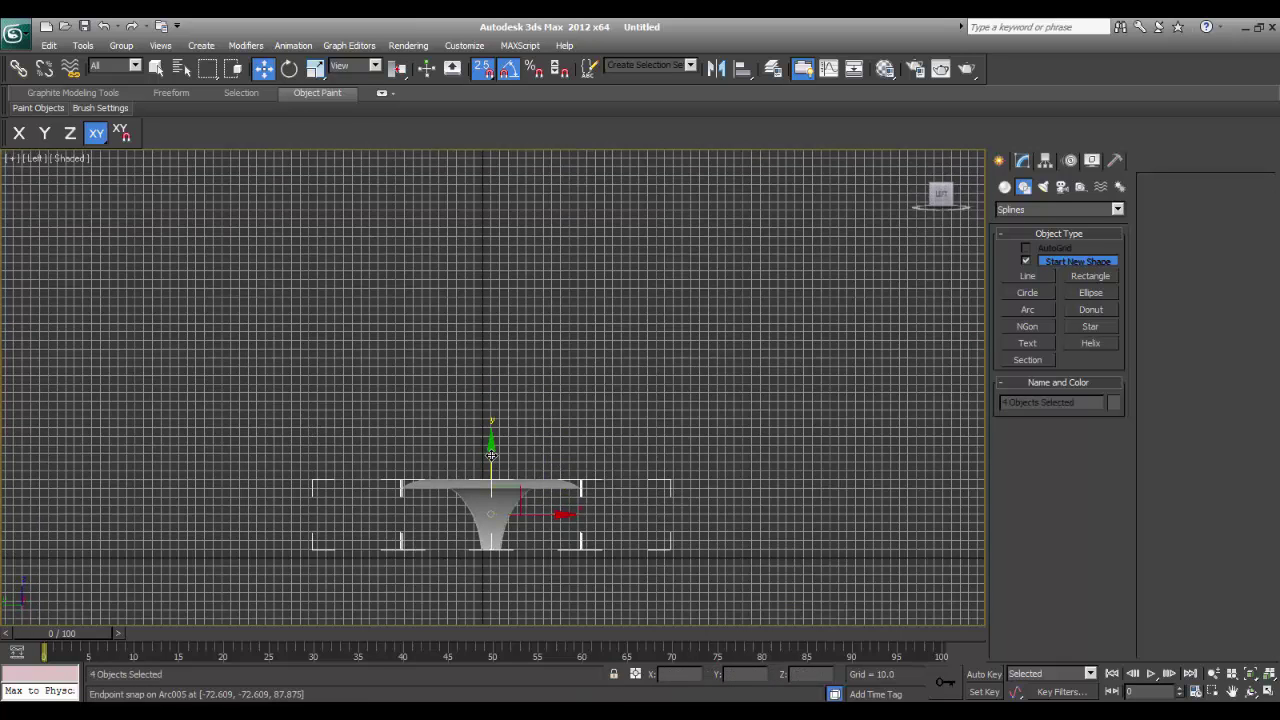
pyautogui.click(483, 68)
pyautogui.click(508, 68)
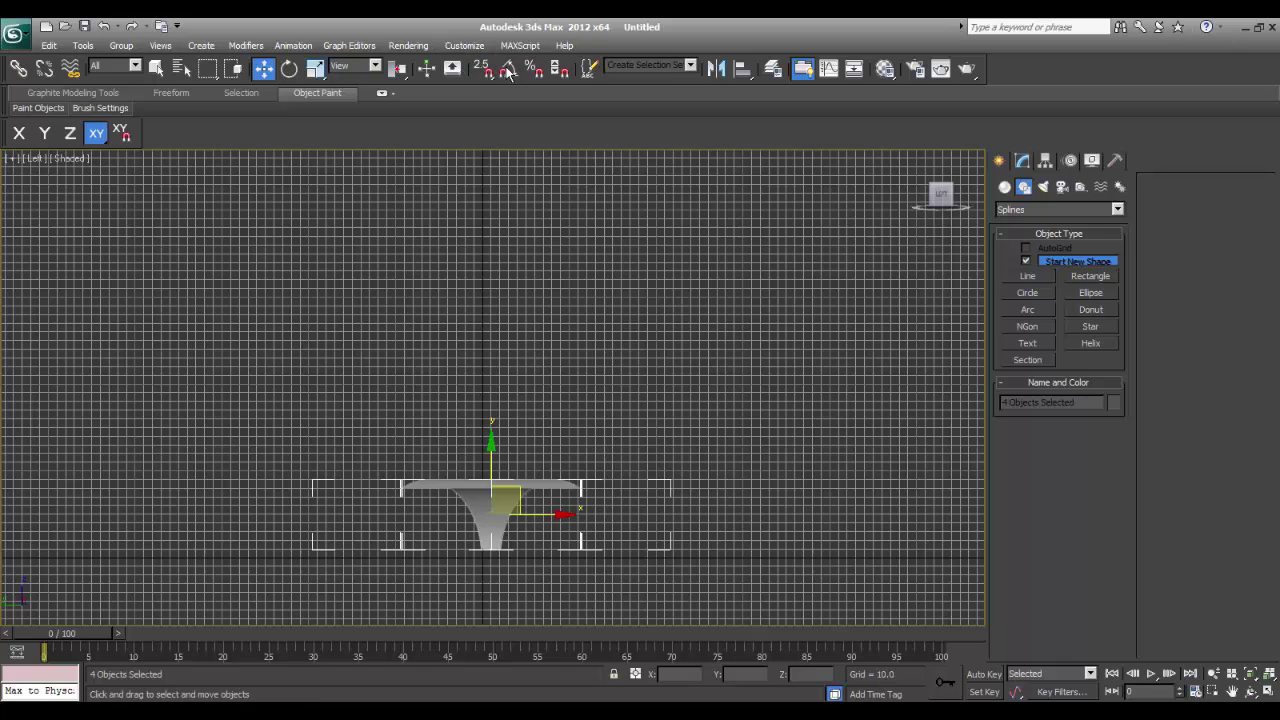
pyautogui.moveTo(491, 448); pyautogui.dragTo(506, 248)
# - Draw a circle of about 28 radius and a square of about 51 per side around the panels' centre in top view
pyautogui.press('t')
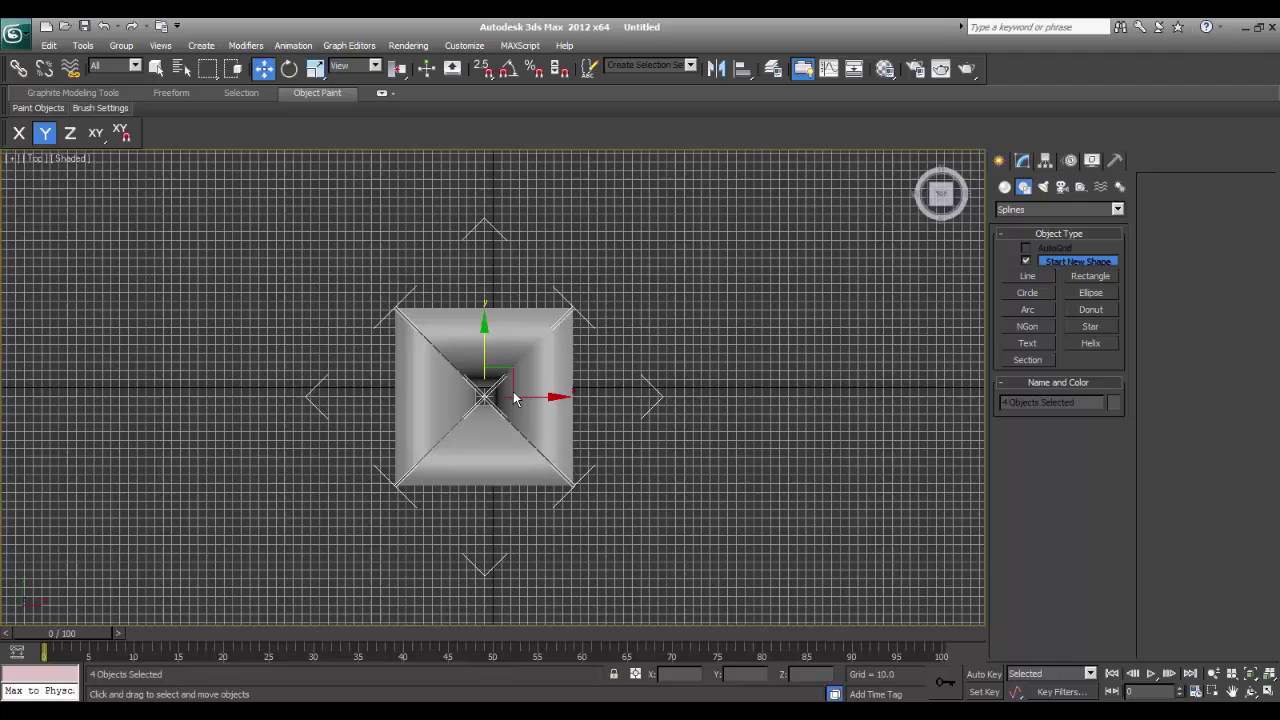
pyautogui.scroll(2, 592, 461)
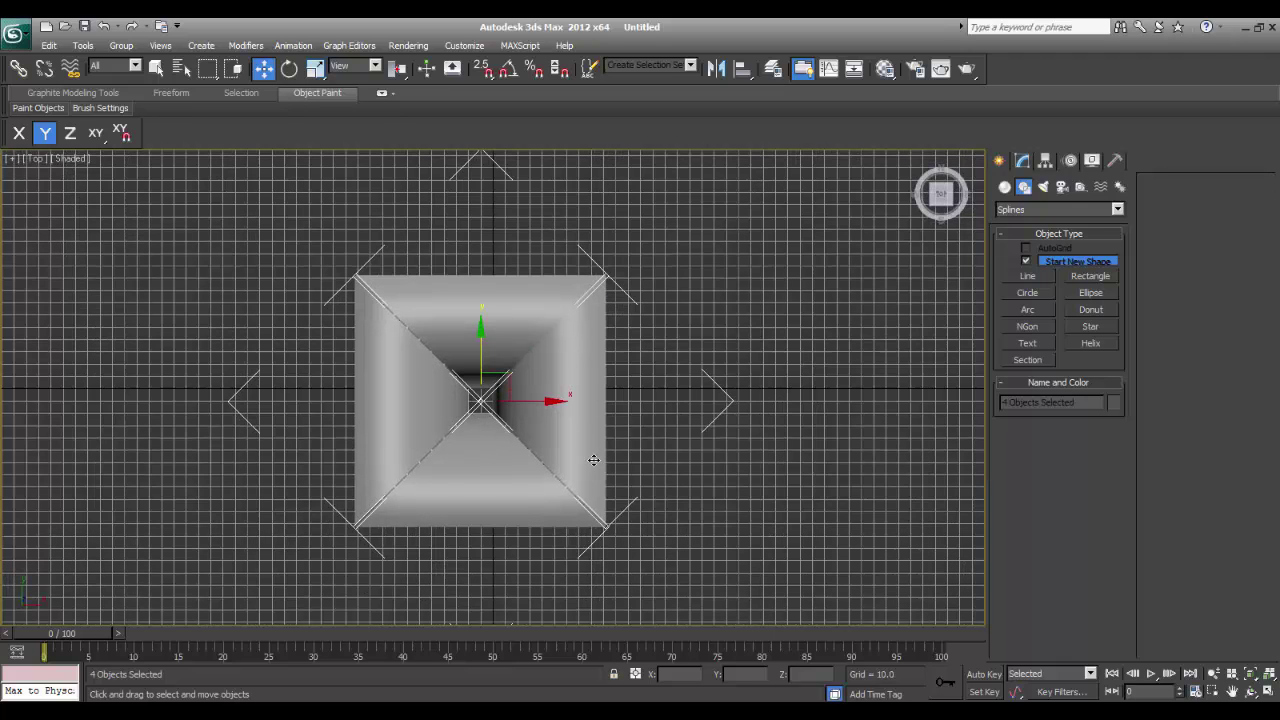
pyautogui.press('F3')
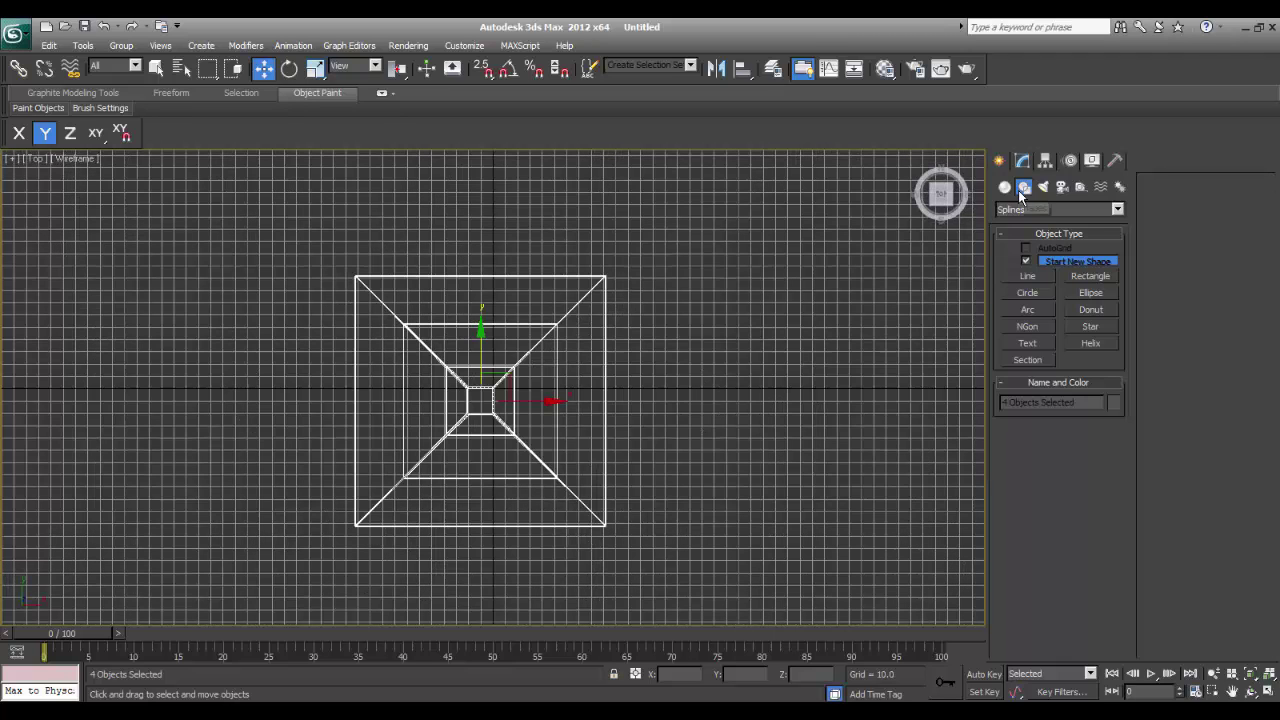
pyautogui.click(1030, 292)
pyautogui.scroll(2, 518, 406)
pyautogui.moveTo(518, 406); pyautogui.dragTo(530, 376, button='middle')
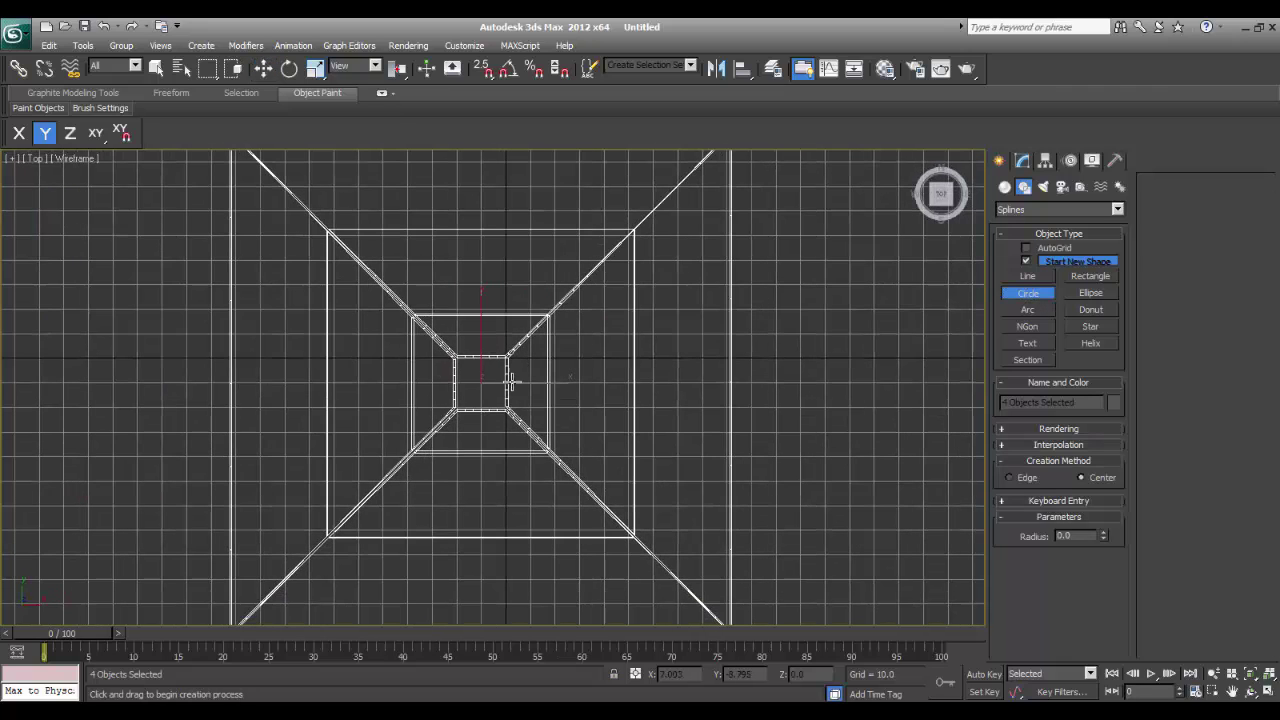
pyautogui.moveTo(481, 383); pyautogui.dragTo(529, 437)
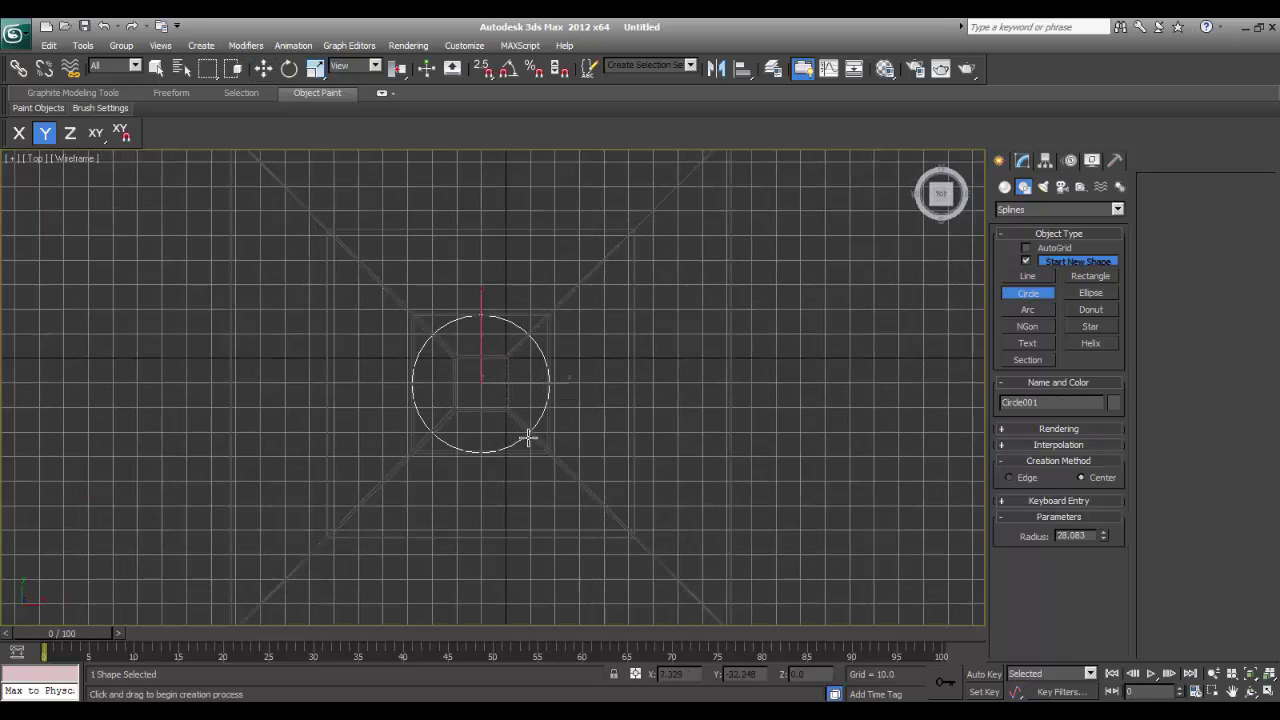
pyautogui.click(1090, 277)
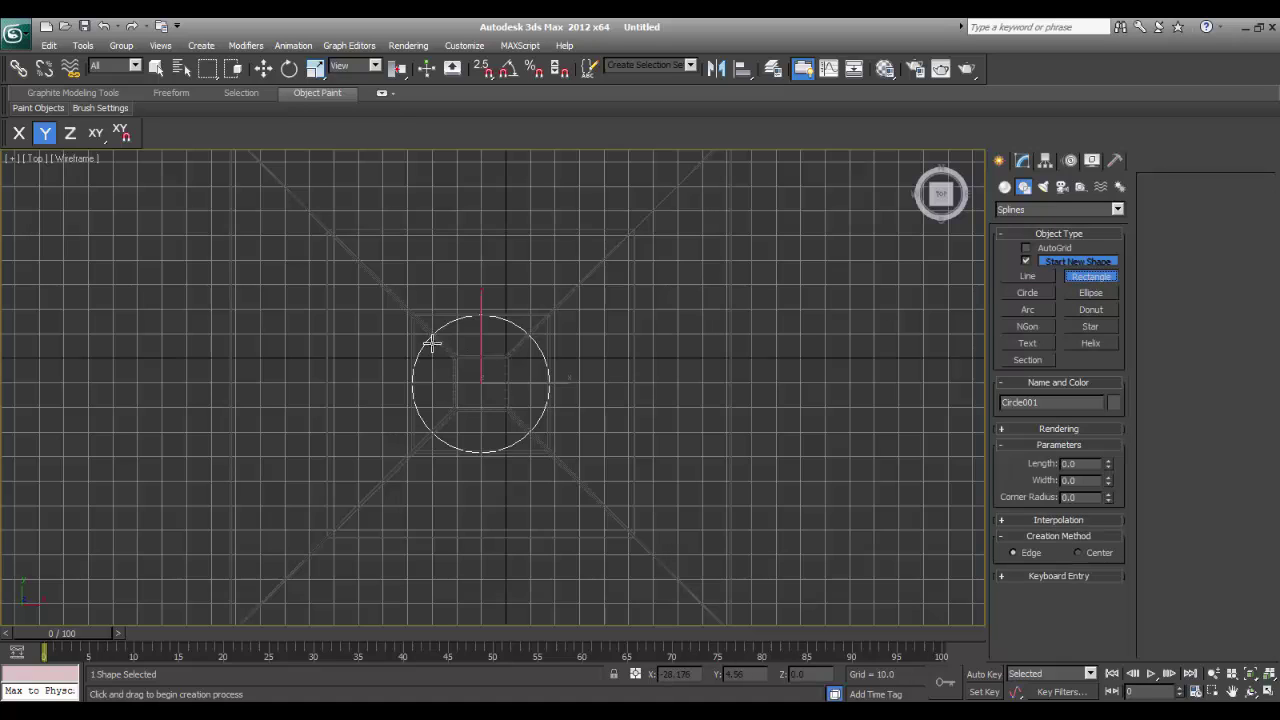
pyautogui.keyDown('ctrl'); pyautogui.moveTo(424, 328); pyautogui.dragTo(548, 463); pyautogui.keyUp('ctrl')
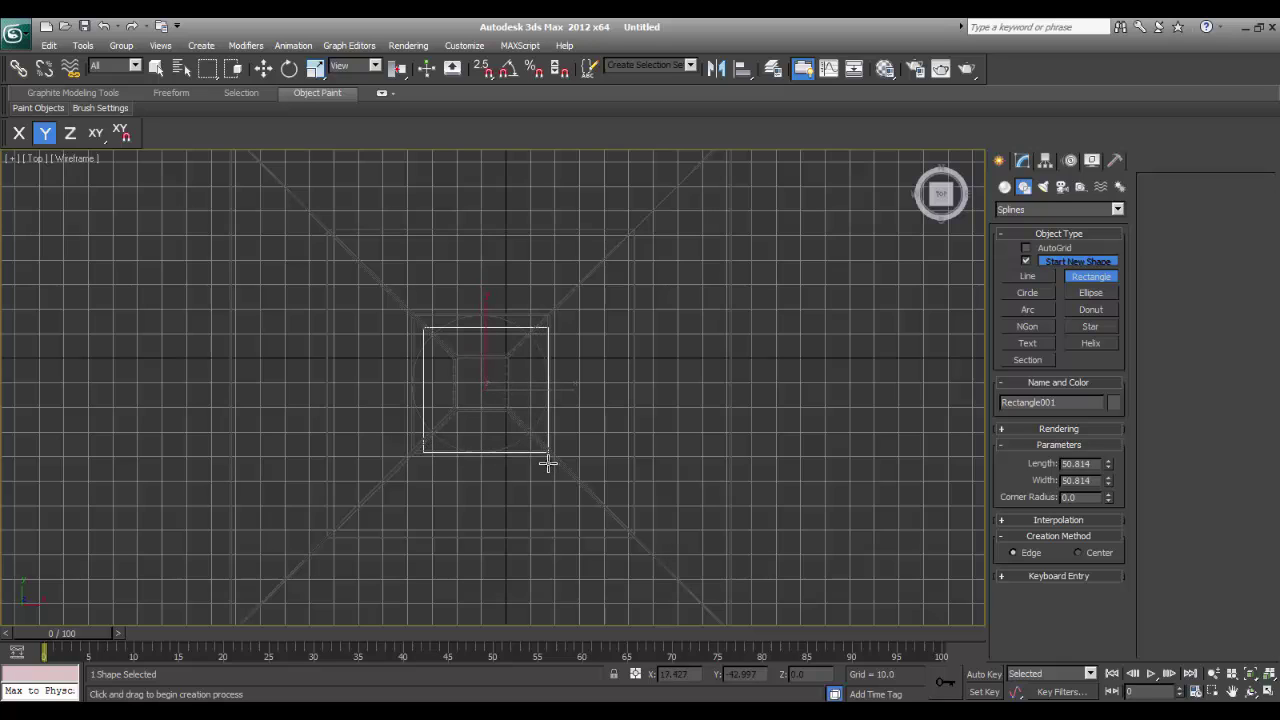
# - Select the circle and the square together and set their object color to purple
pyautogui.press('p')
pyautogui.press('z')
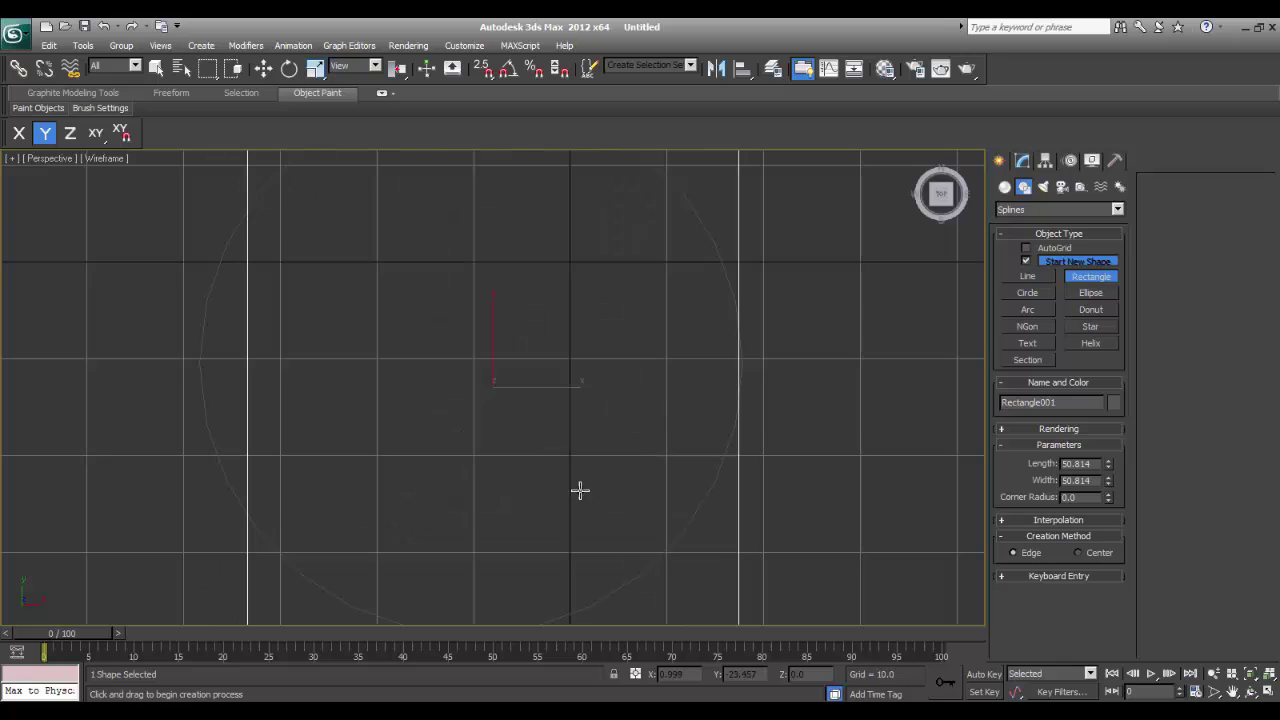
pyautogui.moveTo(580, 491)
pyautogui.keyDown('alt'); pyautogui.mouseDown(button='middle')
pyautogui.moveTo(589, 379)
pyautogui.moveTo(586, 434)
pyautogui.moveTo(565, 437)
pyautogui.mouseUp(button='middle'); pyautogui.keyUp('alt')
pyautogui.press('F3')
pyautogui.press('w')
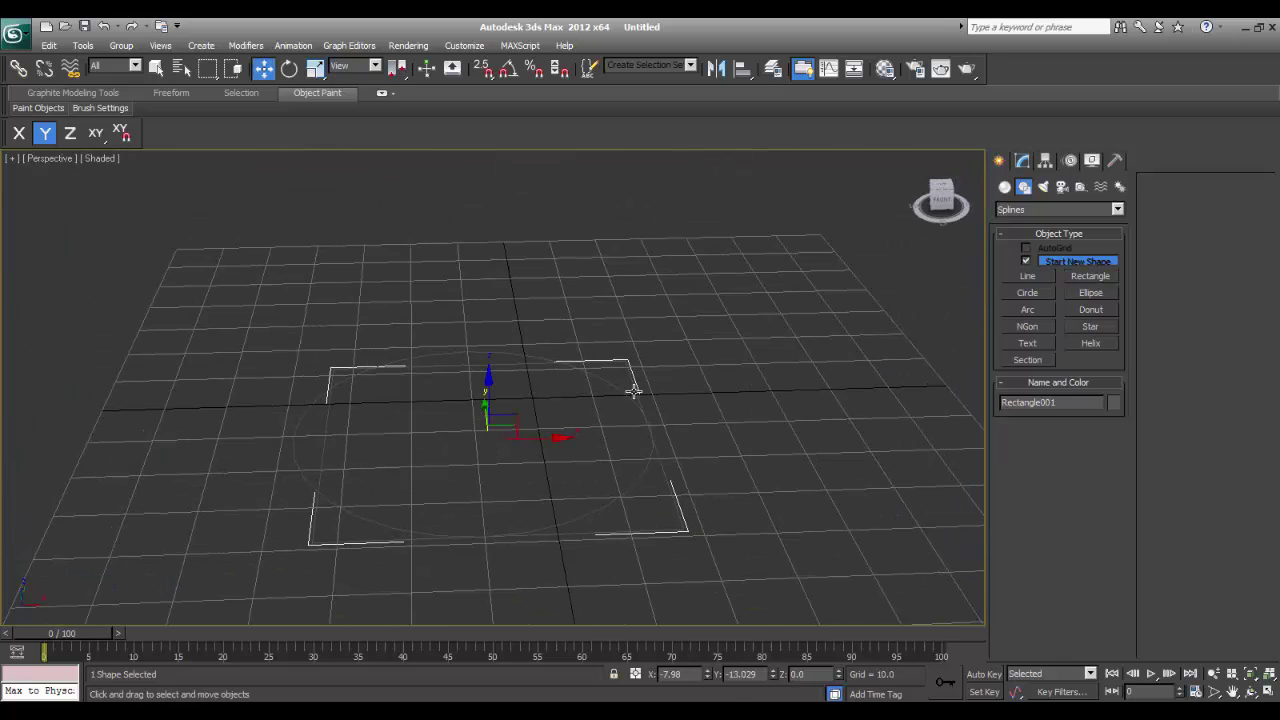
pyautogui.moveTo(700, 344); pyautogui.dragTo(581, 431)
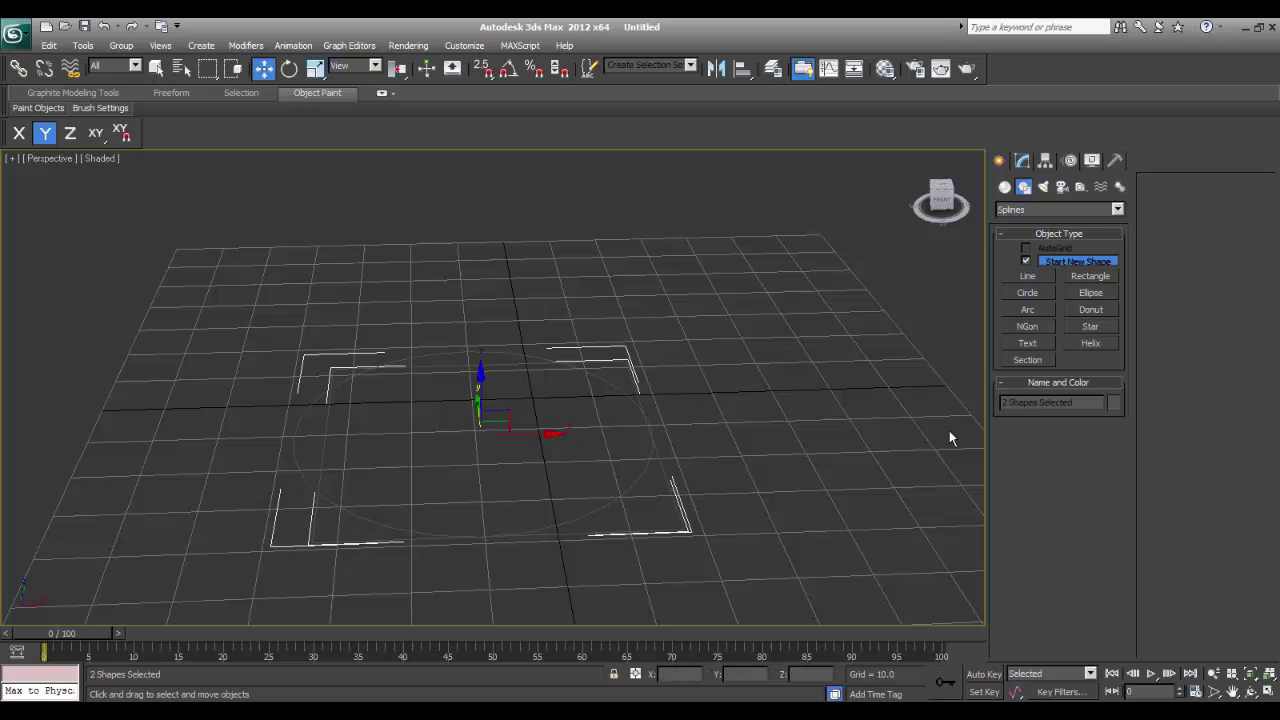
pyautogui.click(1115, 403)
pyautogui.click(746, 320)
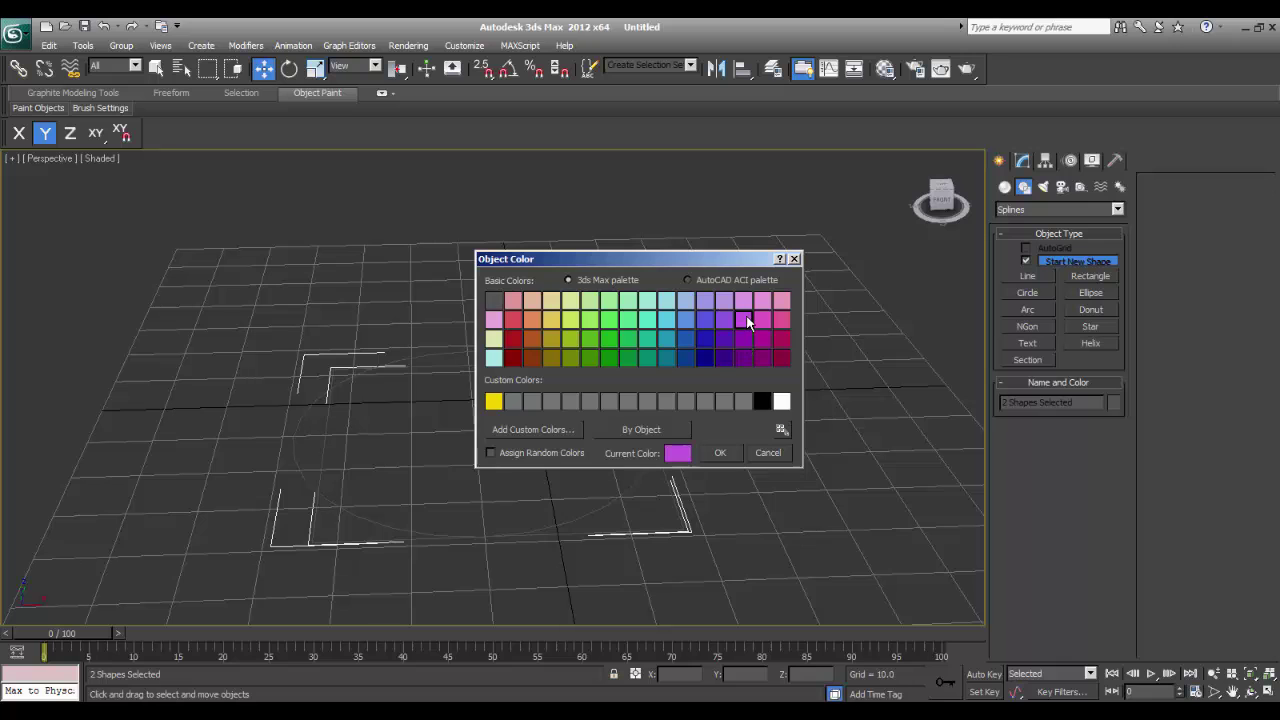
pyautogui.click(707, 452)
pyautogui.click(749, 410)
# - Draw a straight vertical line from the underside of the flared top down to the ground shapes in left view
pyautogui.scroll(-5, 649, 359)
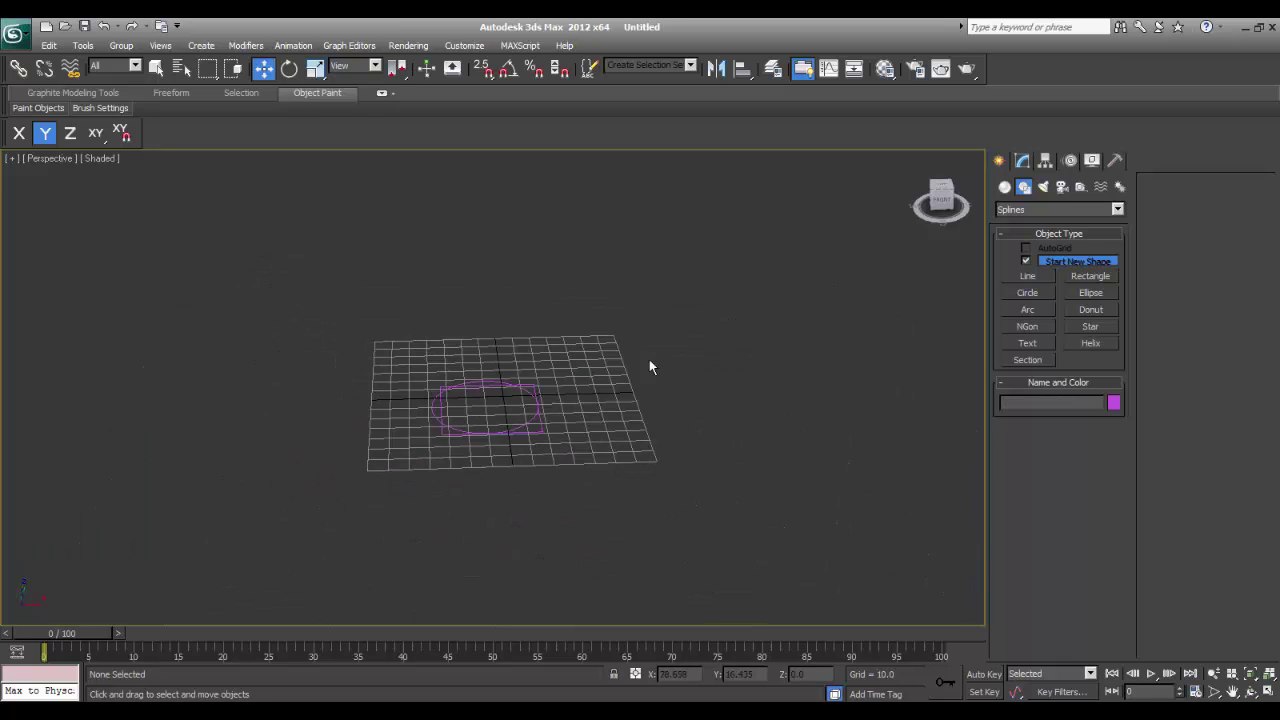
pyautogui.keyDown('alt'); pyautogui.moveTo(649, 359); pyautogui.dragTo(591, 395, button='middle'); pyautogui.keyUp('alt')
pyautogui.press('l')
pyautogui.scroll(-5, 640, 329)
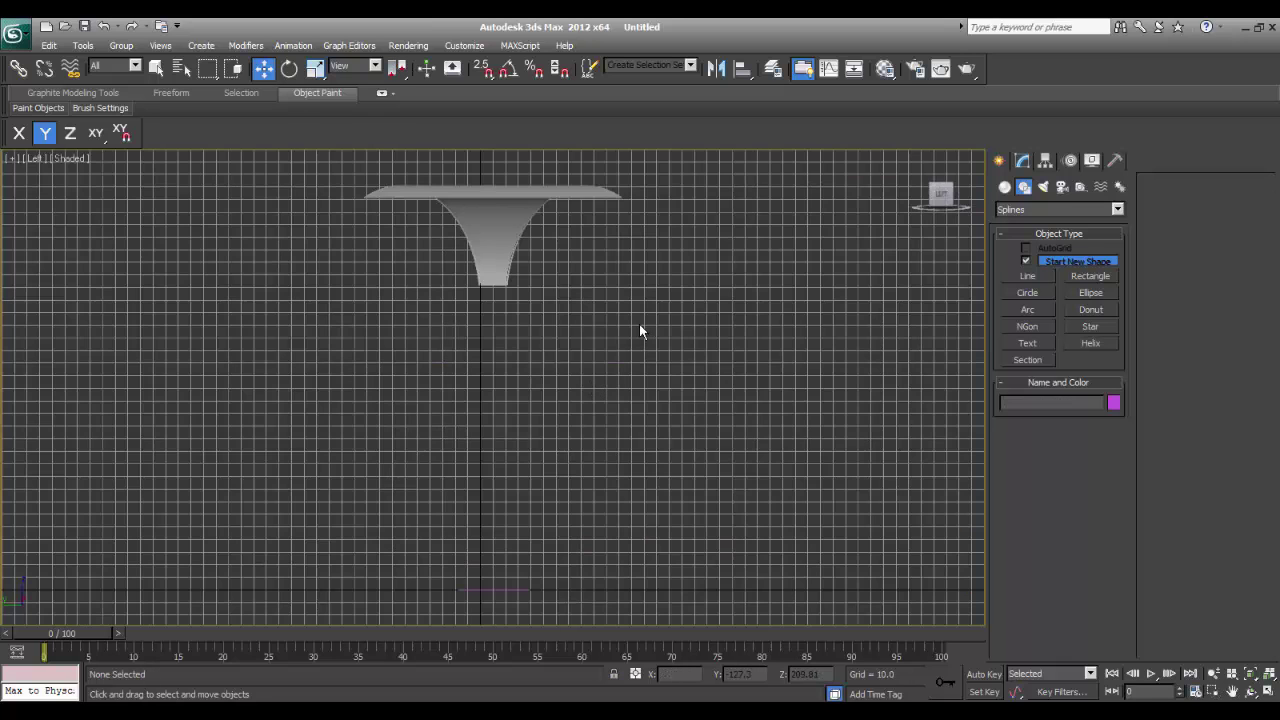
pyautogui.click(1027, 276)
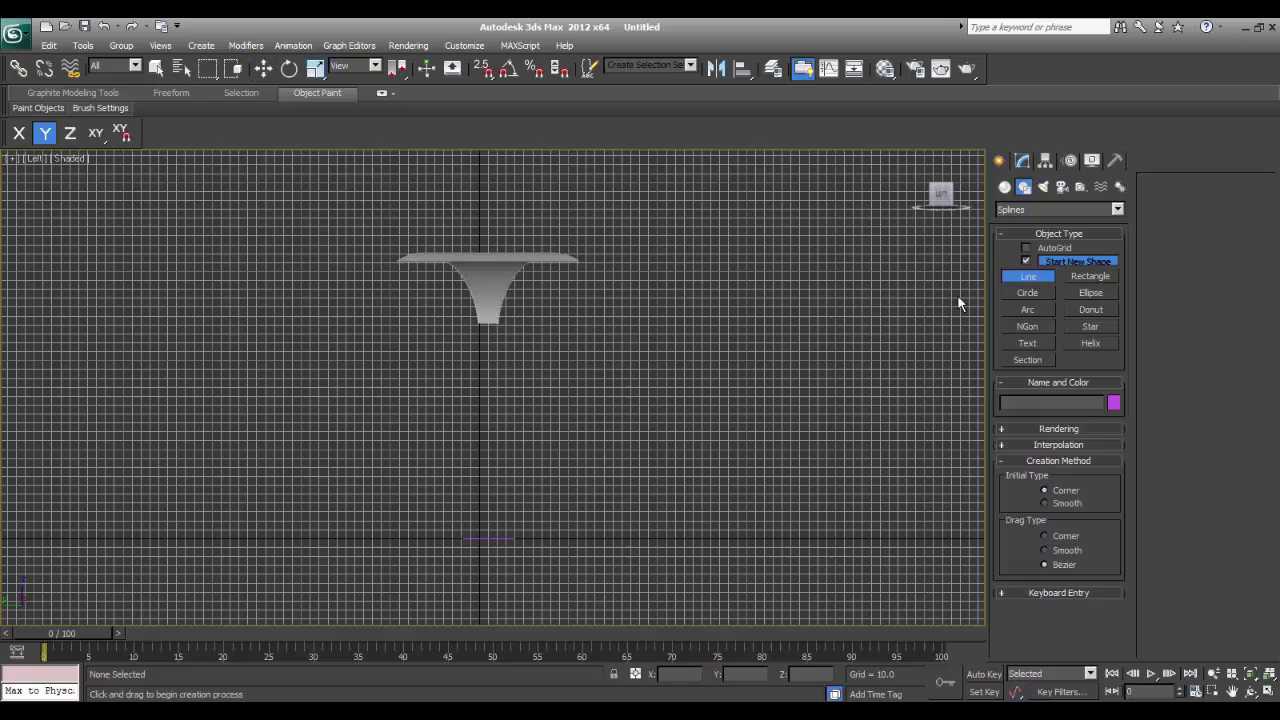
pyautogui.click(487, 324)
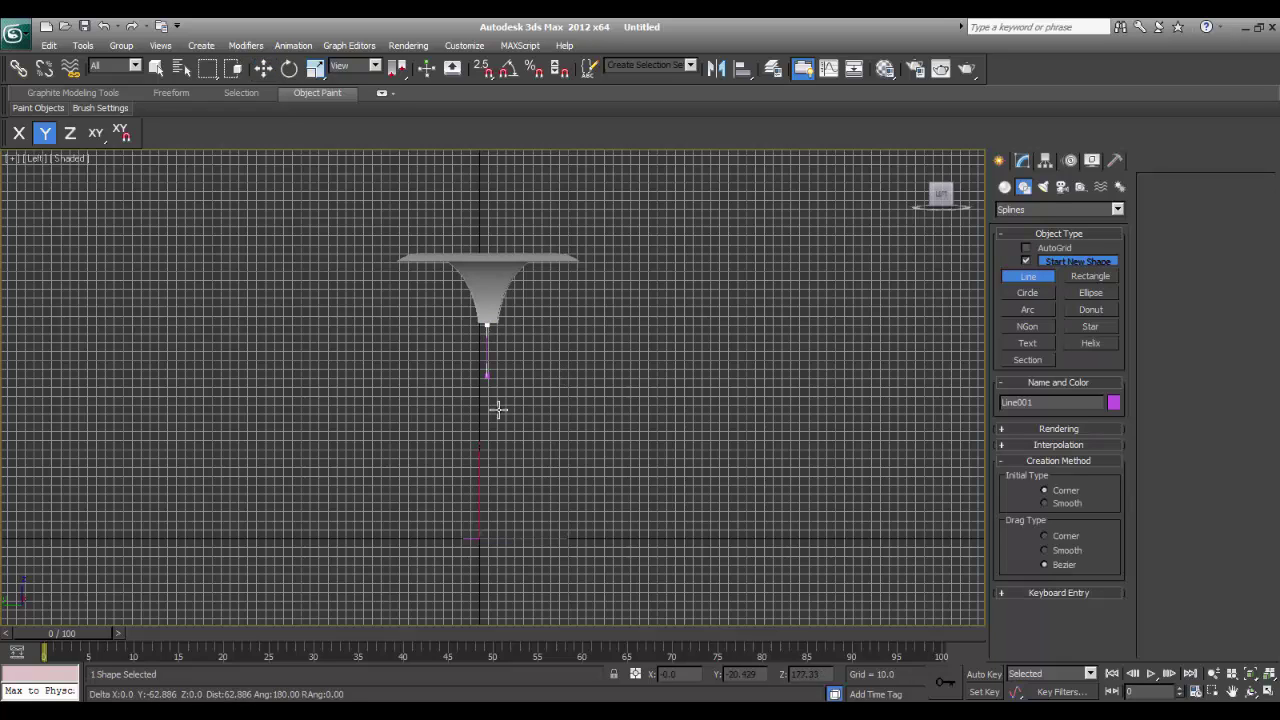
pyautogui.keyDown('shift'); pyautogui.click(484, 538); pyautogui.keyUp('shift')
pyautogui.rightClick(548, 535)
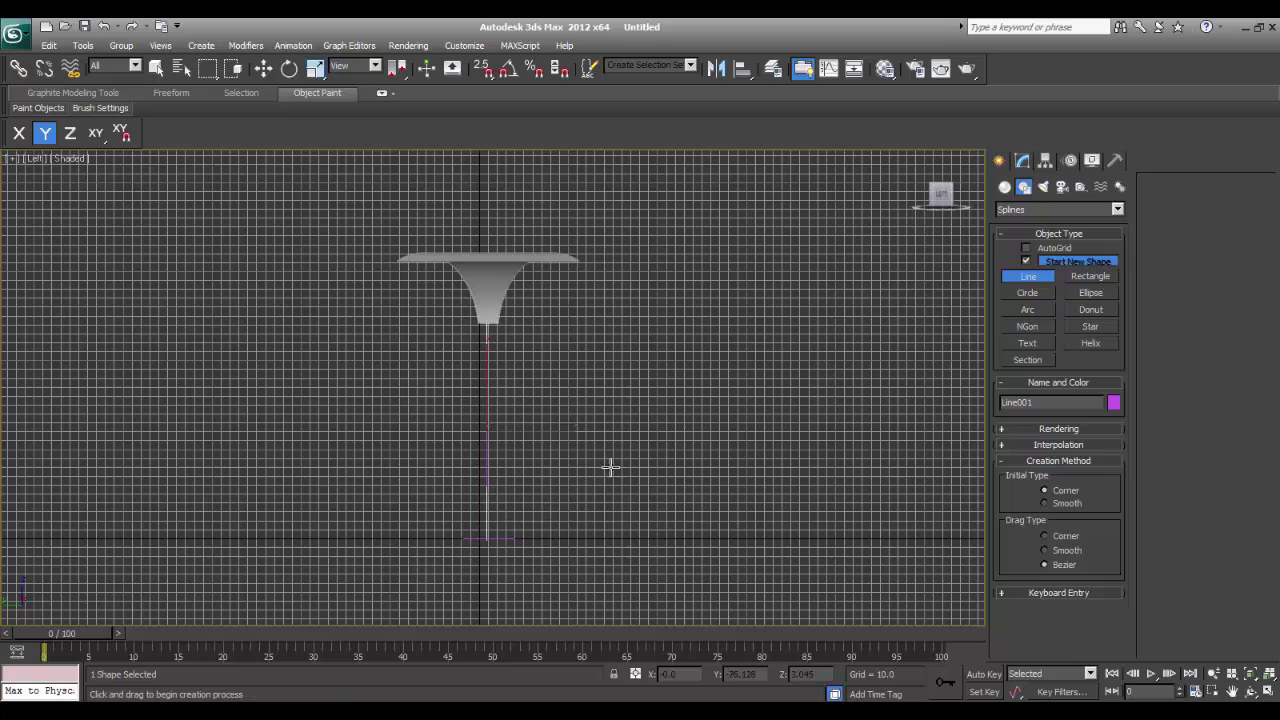
# - Create a Loft compound object along the vertical line, using the square as its shape at path 0
pyautogui.press('p')
pyautogui.scroll(3, 604, 464)
pyautogui.moveTo(603, 475)
pyautogui.keyDown('alt'); pyautogui.mouseDown(button='middle')
pyautogui.moveTo(606, 507)
pyautogui.moveTo(594, 487)
pyautogui.mouseUp(button='middle'); pyautogui.keyUp('alt')
pyautogui.scroll(-2, 607, 508)
pyautogui.press('w')
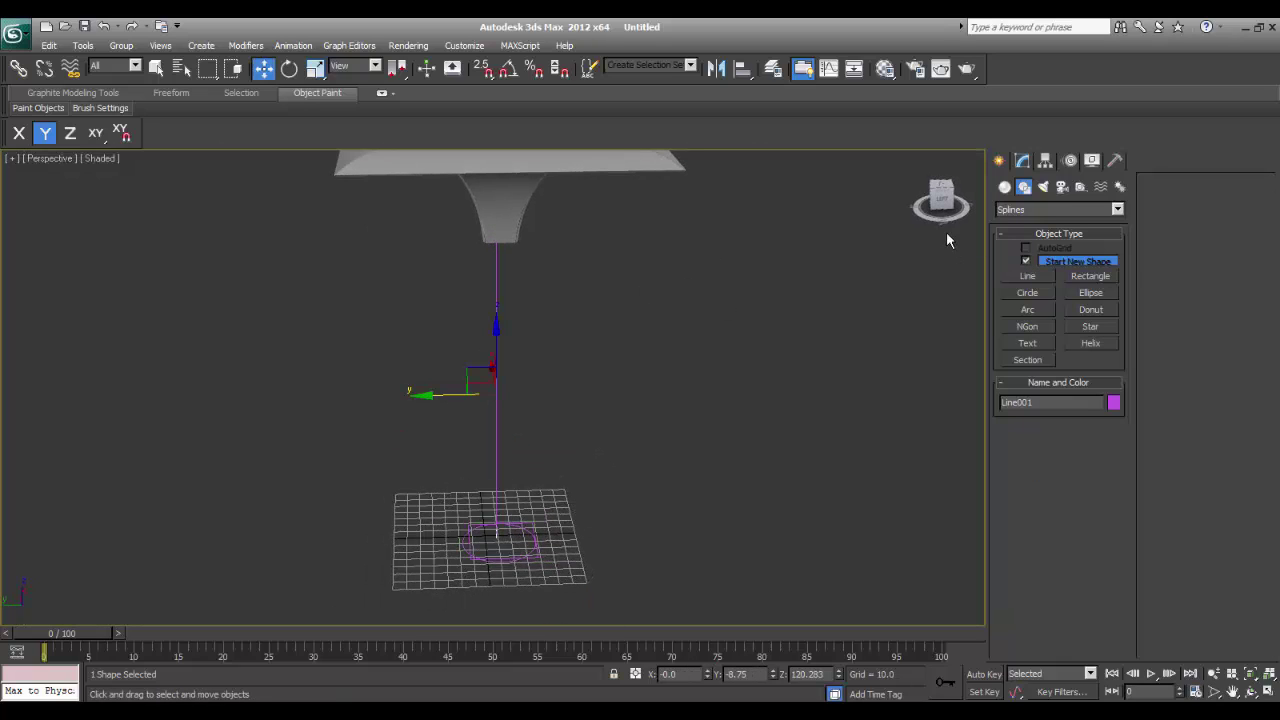
pyautogui.click(1025, 162)
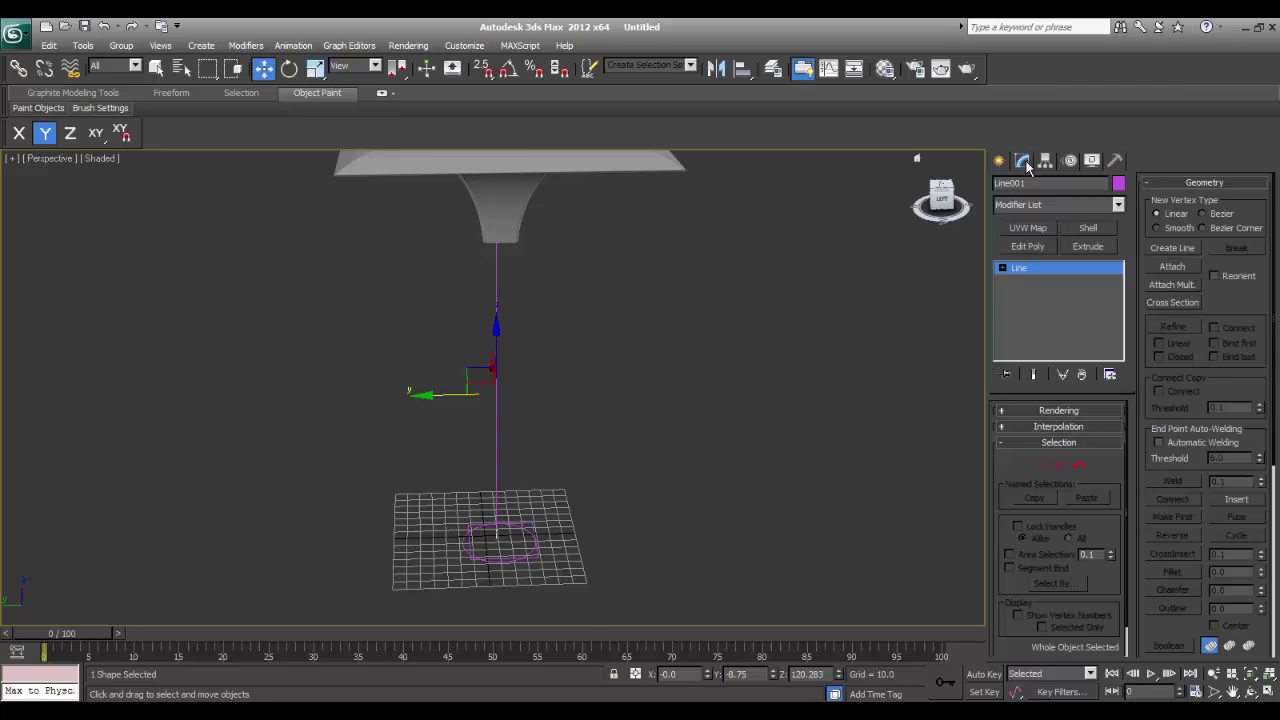
pyautogui.click(999, 162)
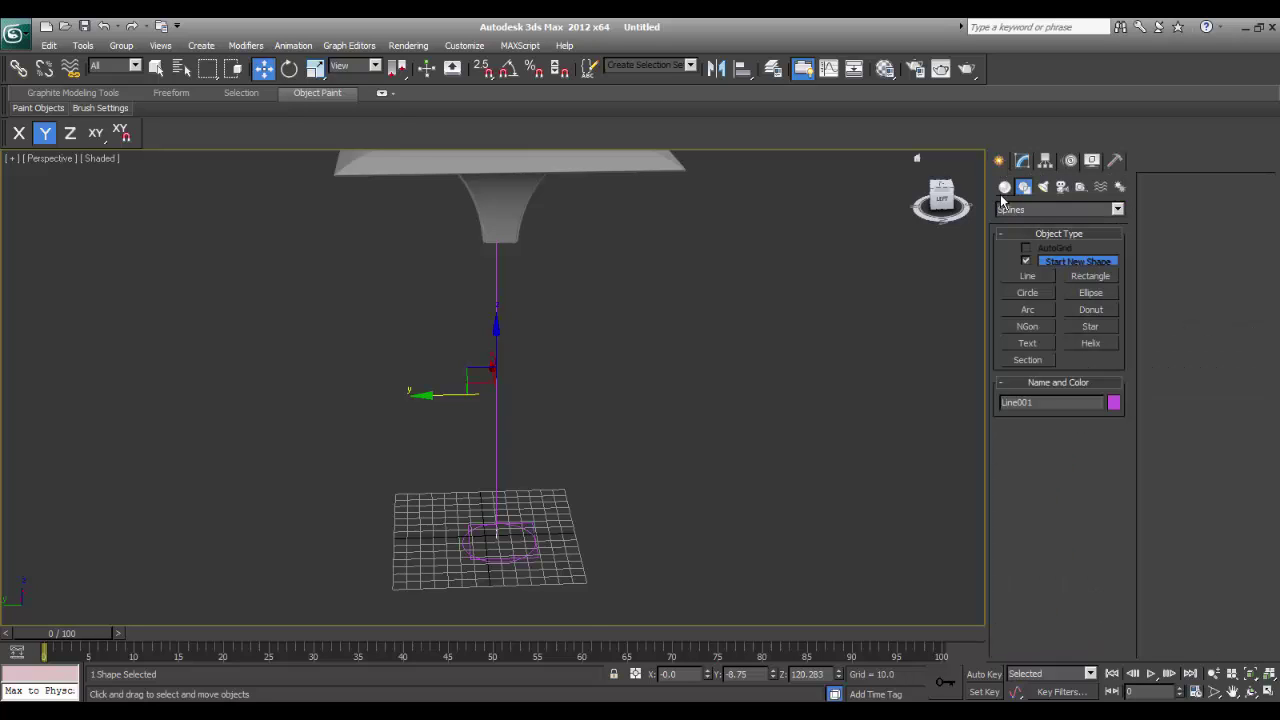
pyautogui.click(1005, 187)
pyautogui.click(1018, 210)
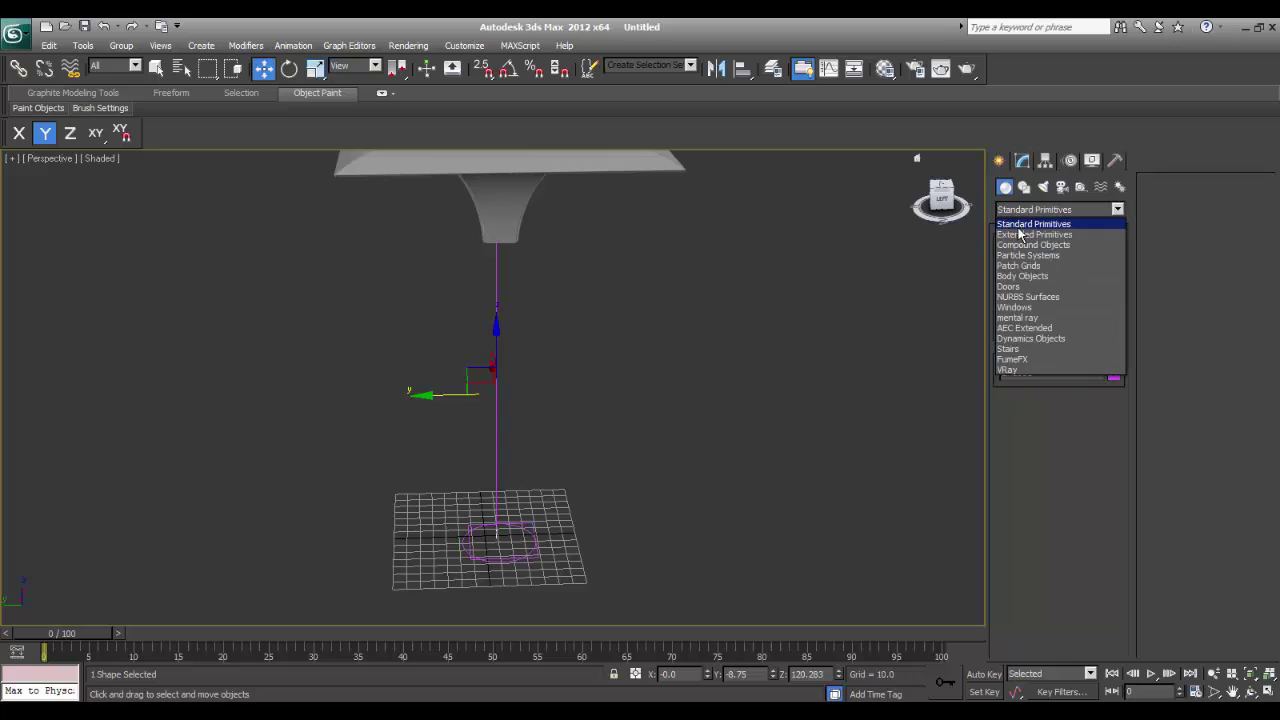
pyautogui.click(1022, 245)
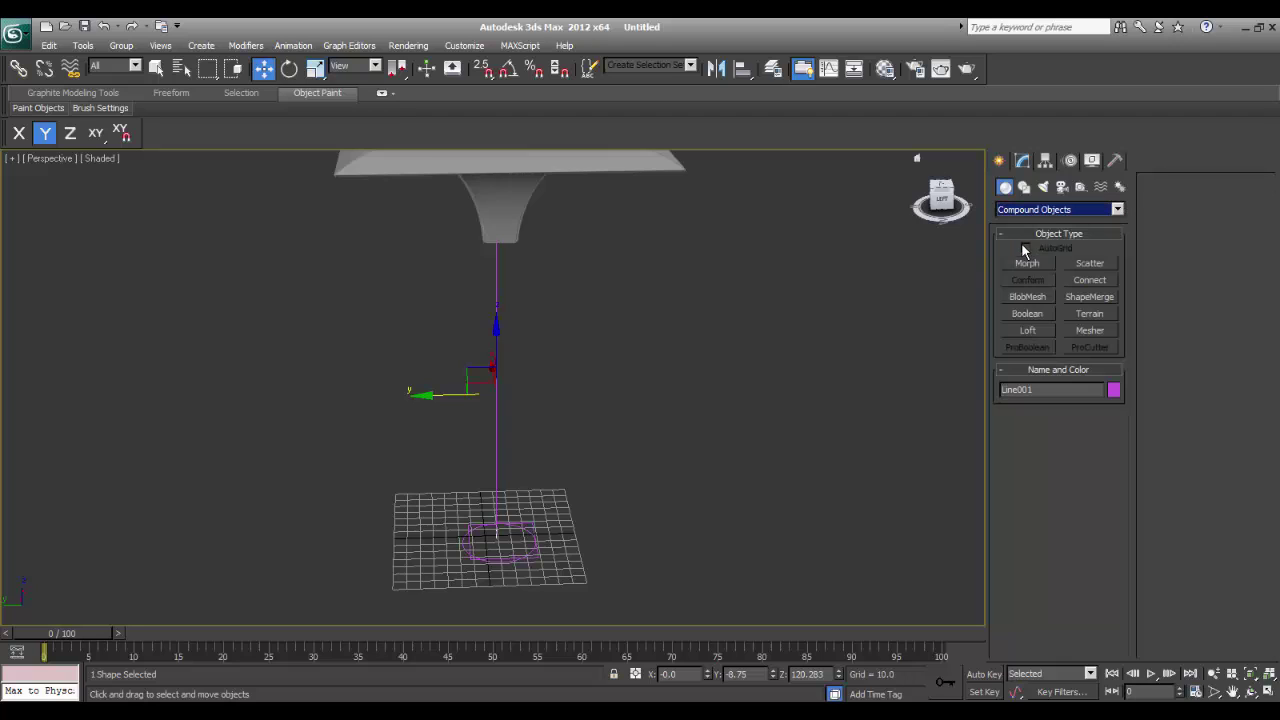
pyautogui.click(1030, 333)
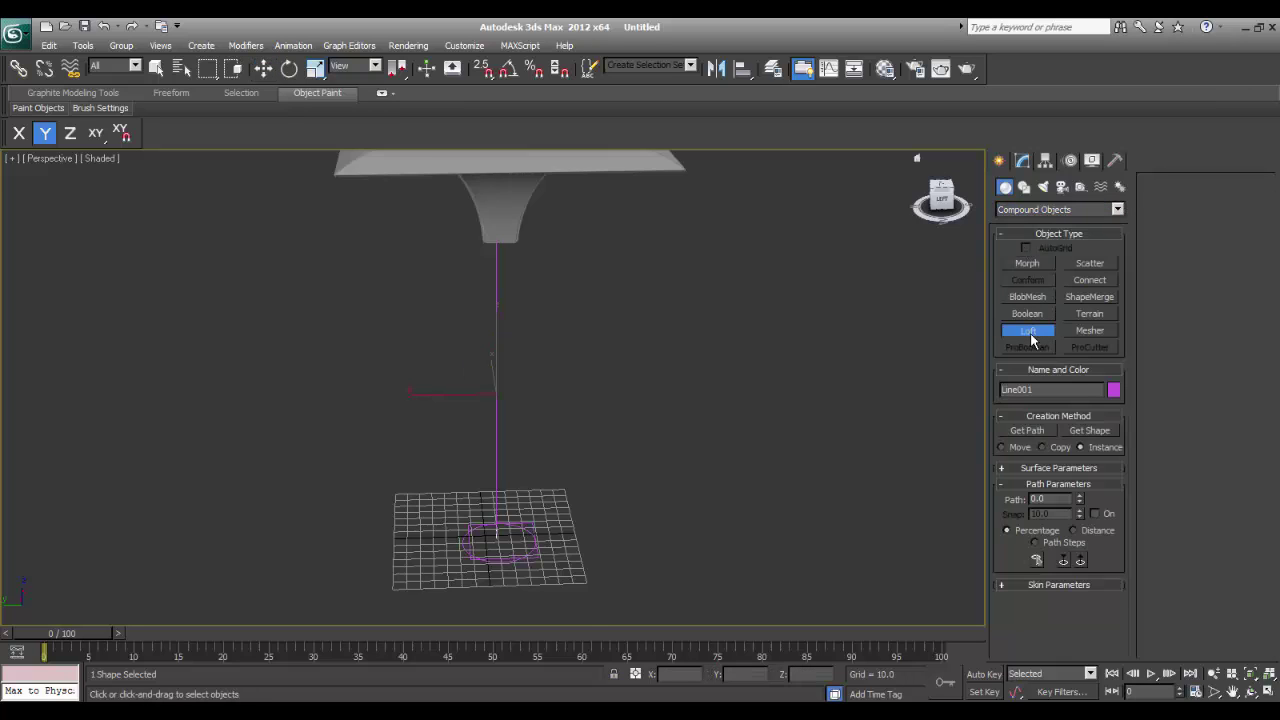
pyautogui.click(1081, 431)
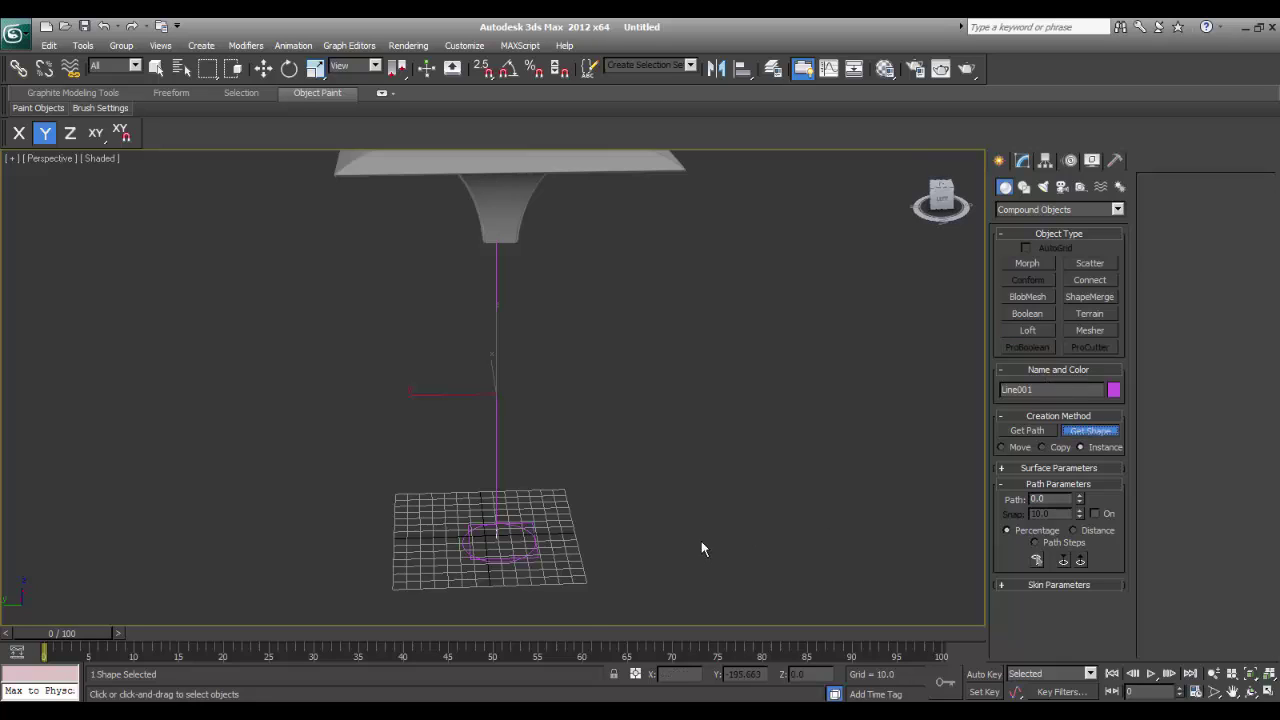
pyautogui.click(532, 522)
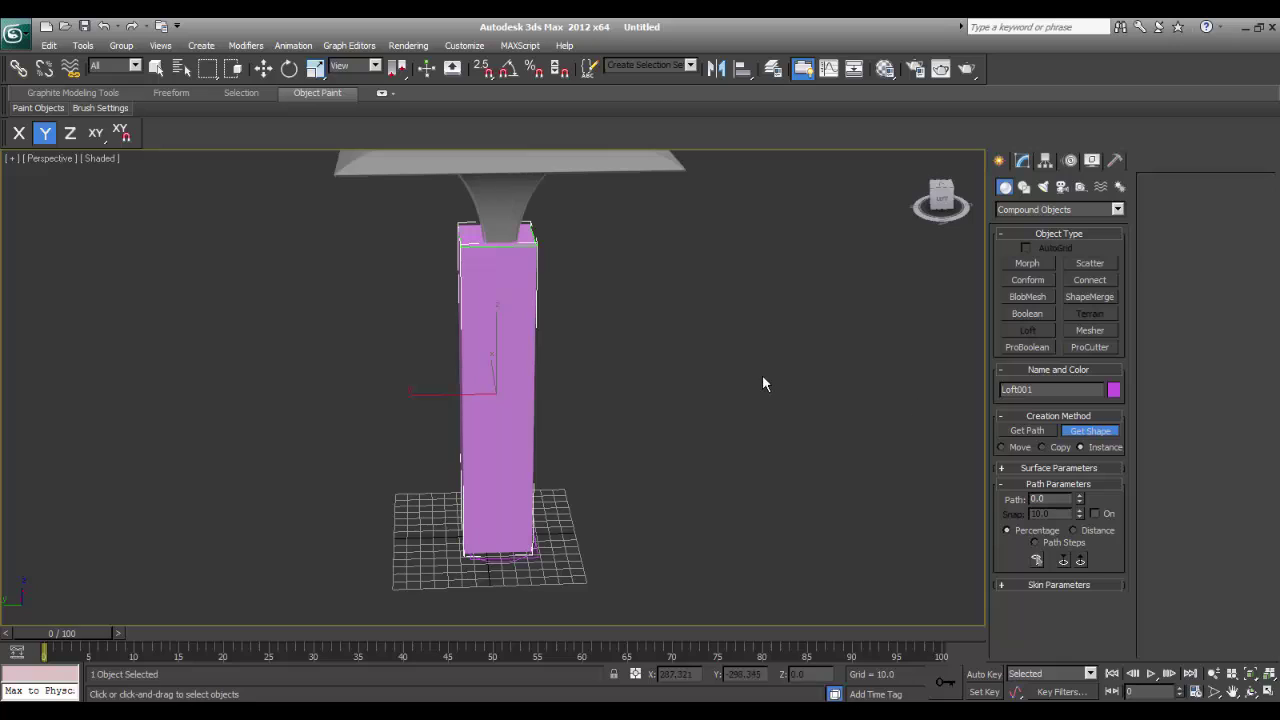
# - Add the circle as the loft's cross-section at path 100, the lower end of the column shaft
pyautogui.press('F3')
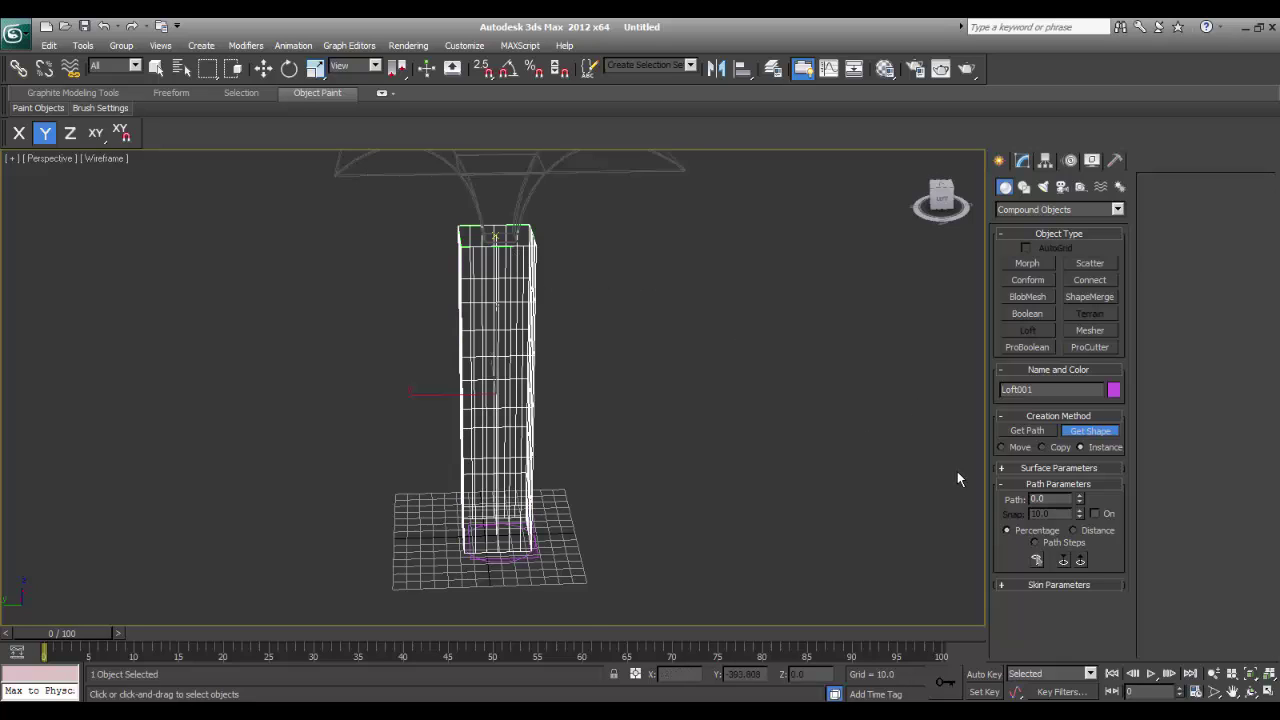
pyautogui.doubleClick(1058, 499)
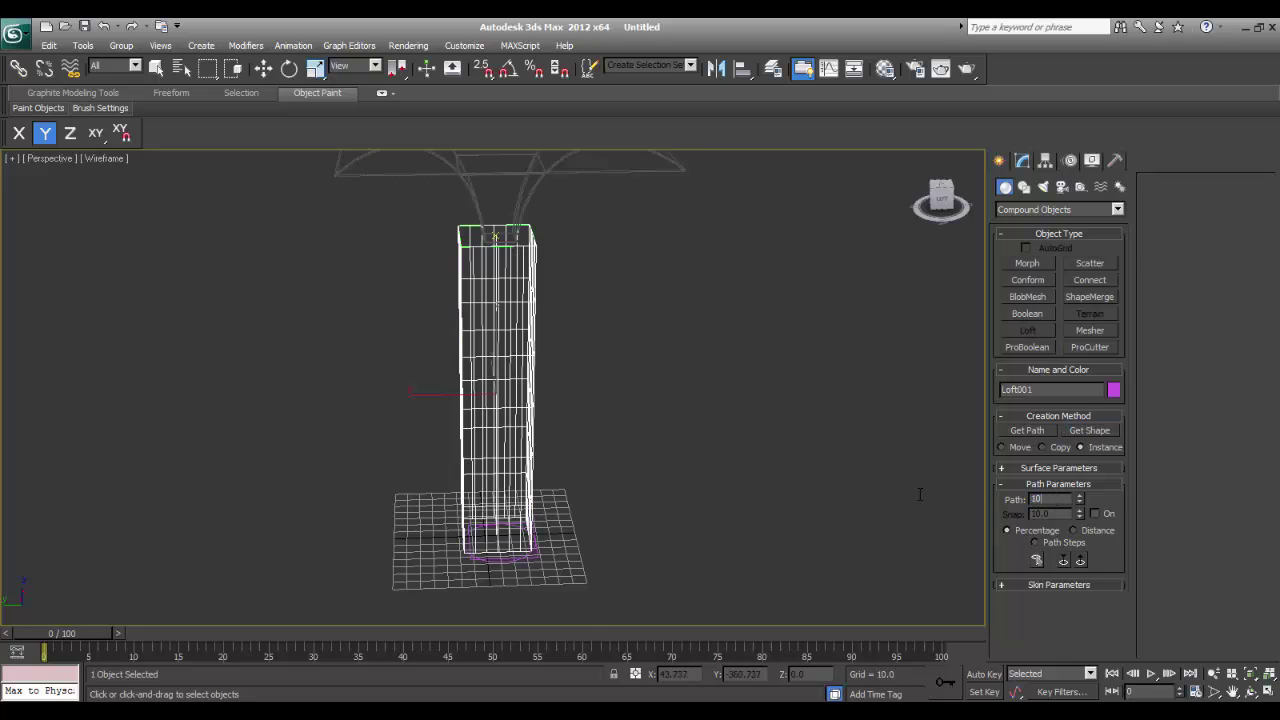
pyautogui.press('Return')
pyautogui.scroll(4, 500, 545)
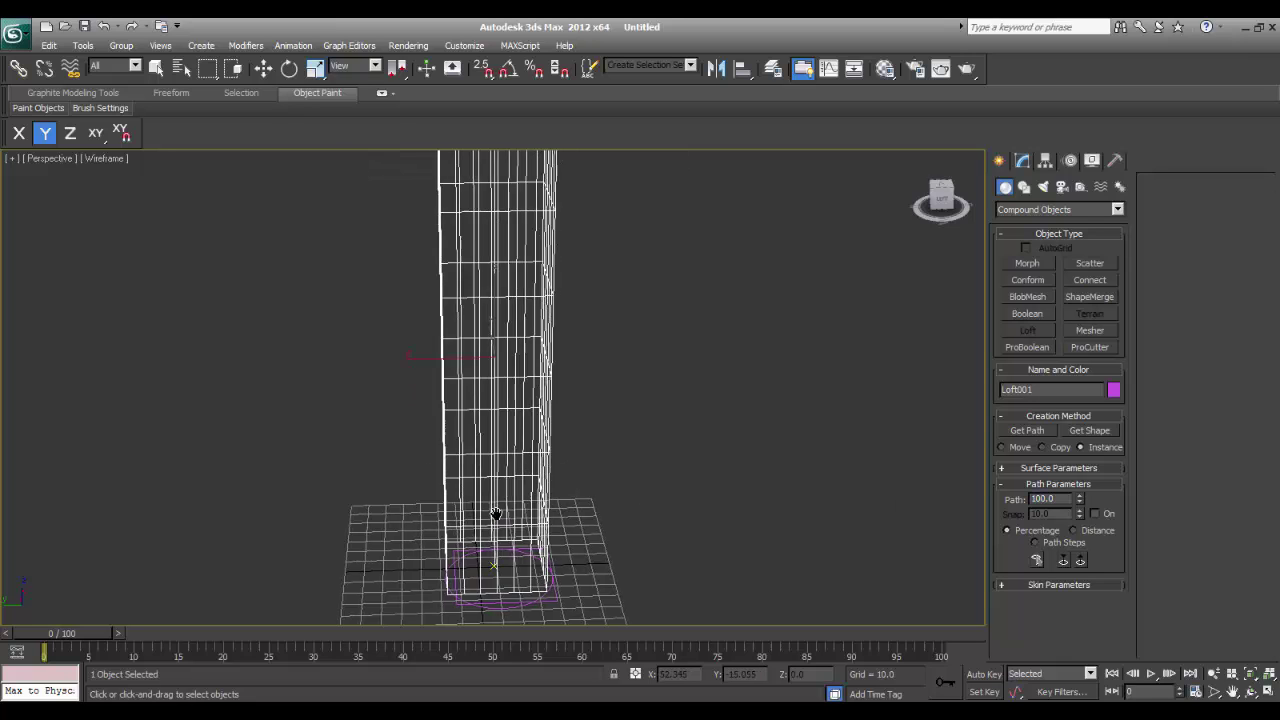
pyautogui.moveTo(496, 513); pyautogui.dragTo(466, 403, button='middle')
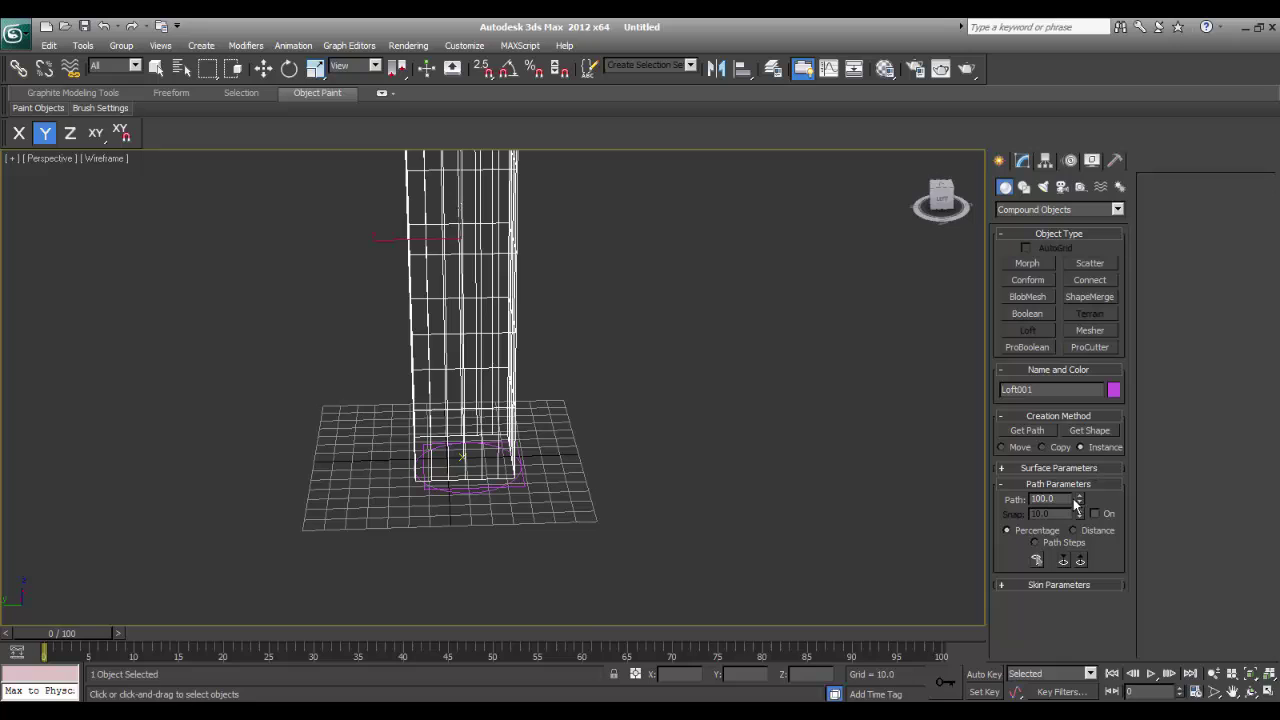
pyautogui.click(1088, 432)
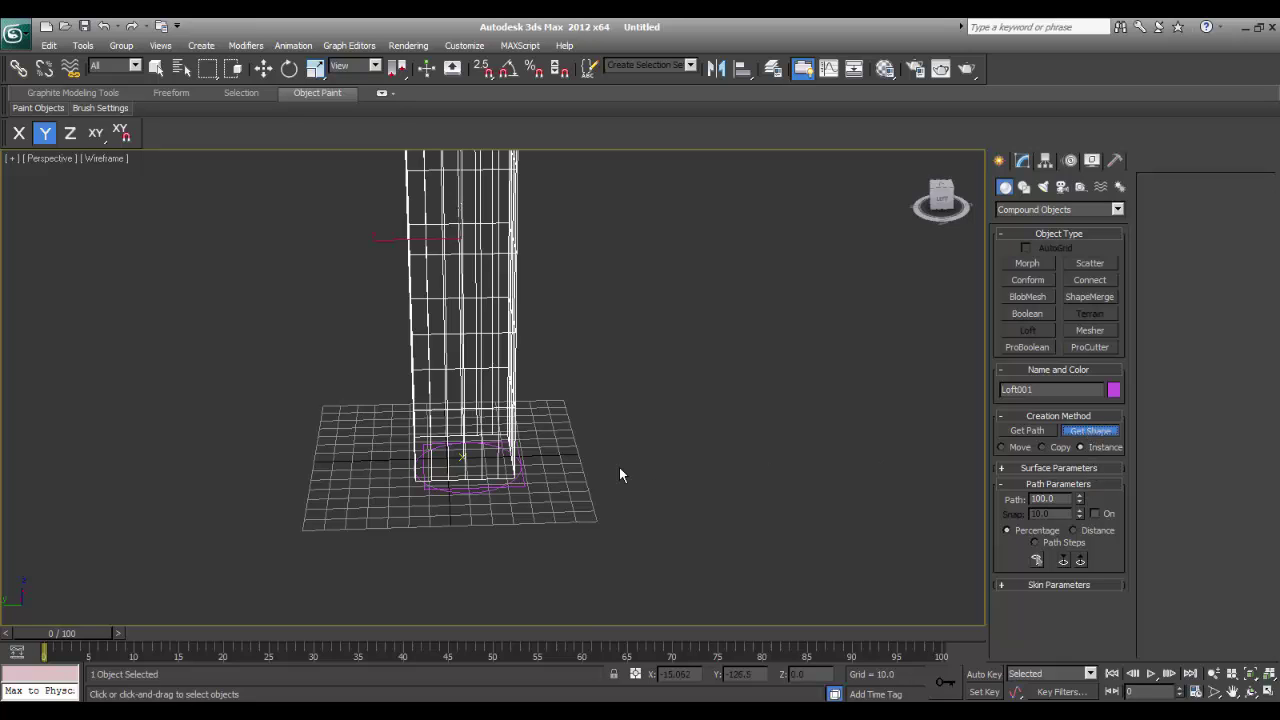
pyautogui.click(474, 489)
pyautogui.moveTo(642, 376); pyautogui.dragTo(645, 556, button='middle')
pyautogui.scroll(-3, 634, 532)
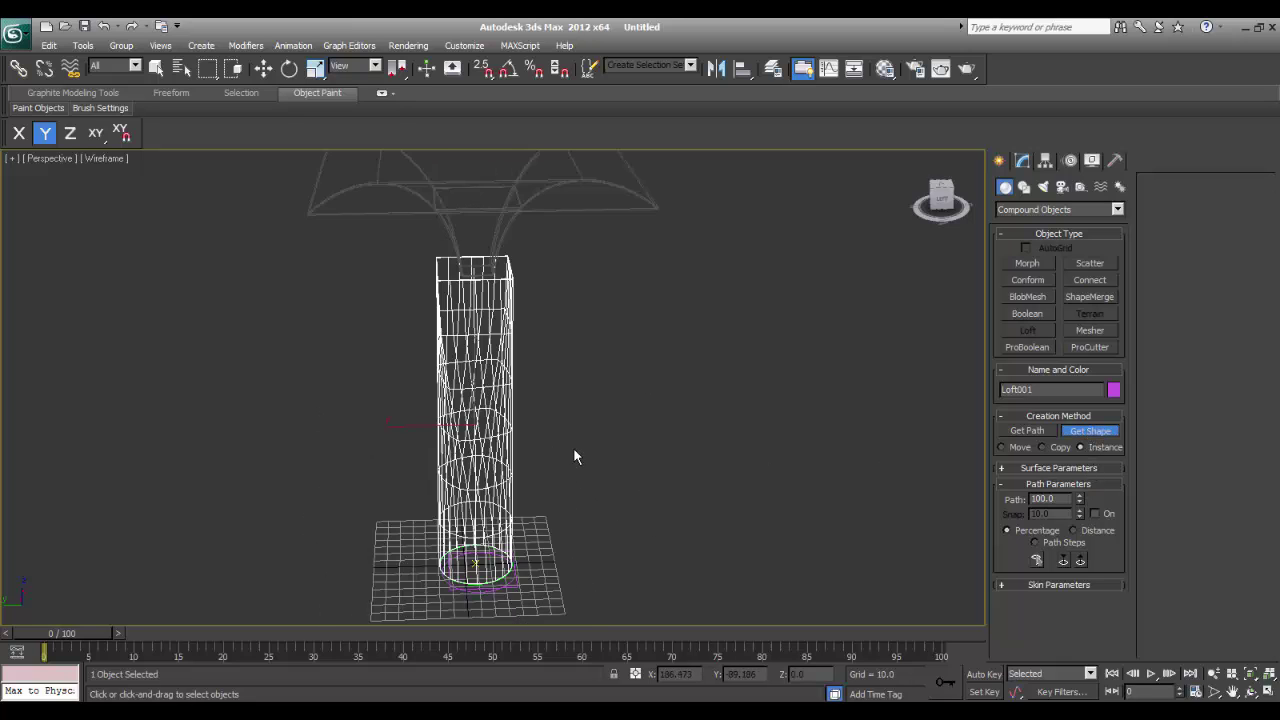
pyautogui.moveTo(574, 452); pyautogui.dragTo(587, 403, button='middle')
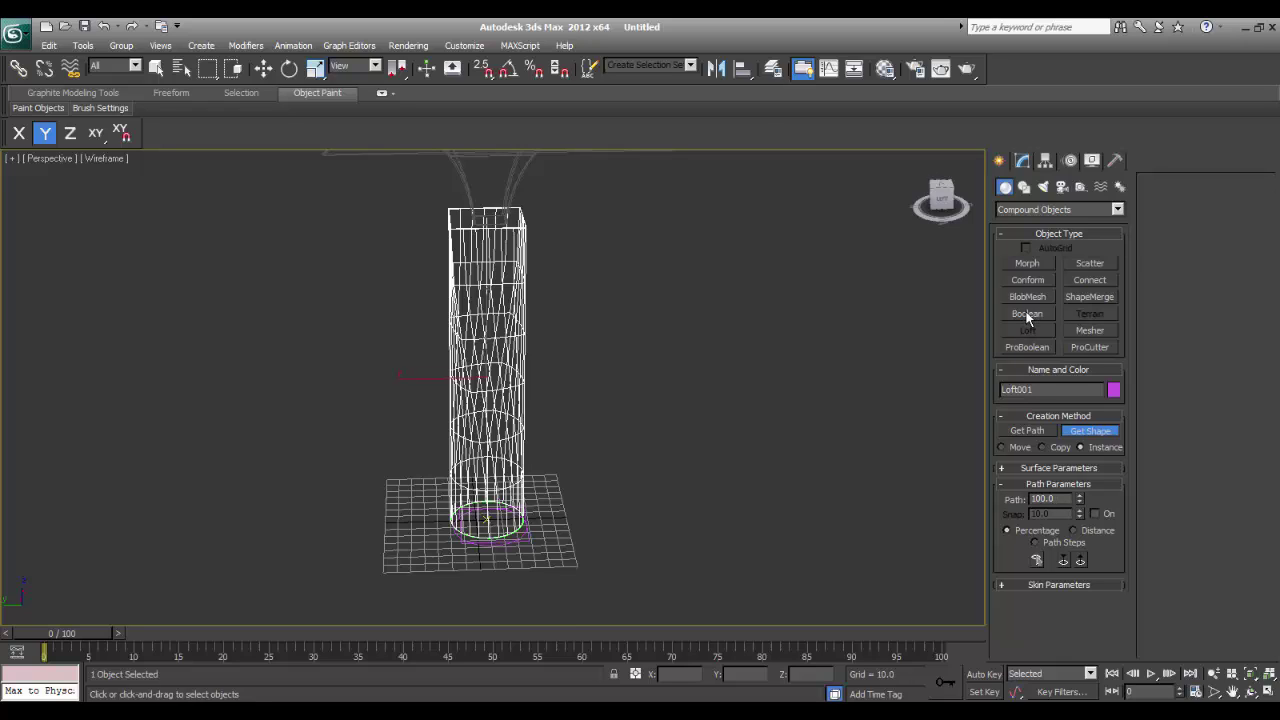
# - Insert the square as a loft cross-section at path 82.34, above the circular foot of the shaft
pyautogui.moveTo(1080, 497)
pyautogui.mouseDown()
pyautogui.moveTo(1079, 471)
pyautogui.moveTo(1057, 509)
pyautogui.mouseUp()
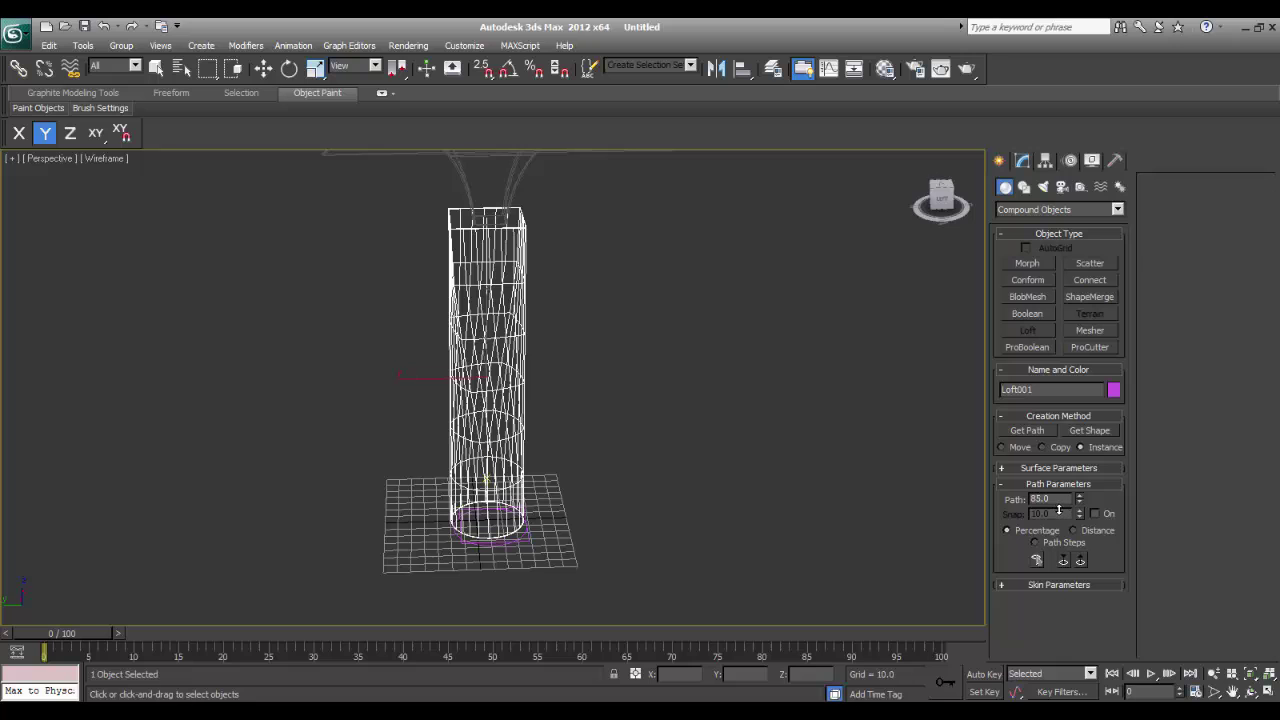
pyautogui.keyDown('alt'); pyautogui.moveTo(577, 521); pyautogui.dragTo(628, 199, button='middle'); pyautogui.keyUp('alt')
pyautogui.scroll(5, 586, 499)
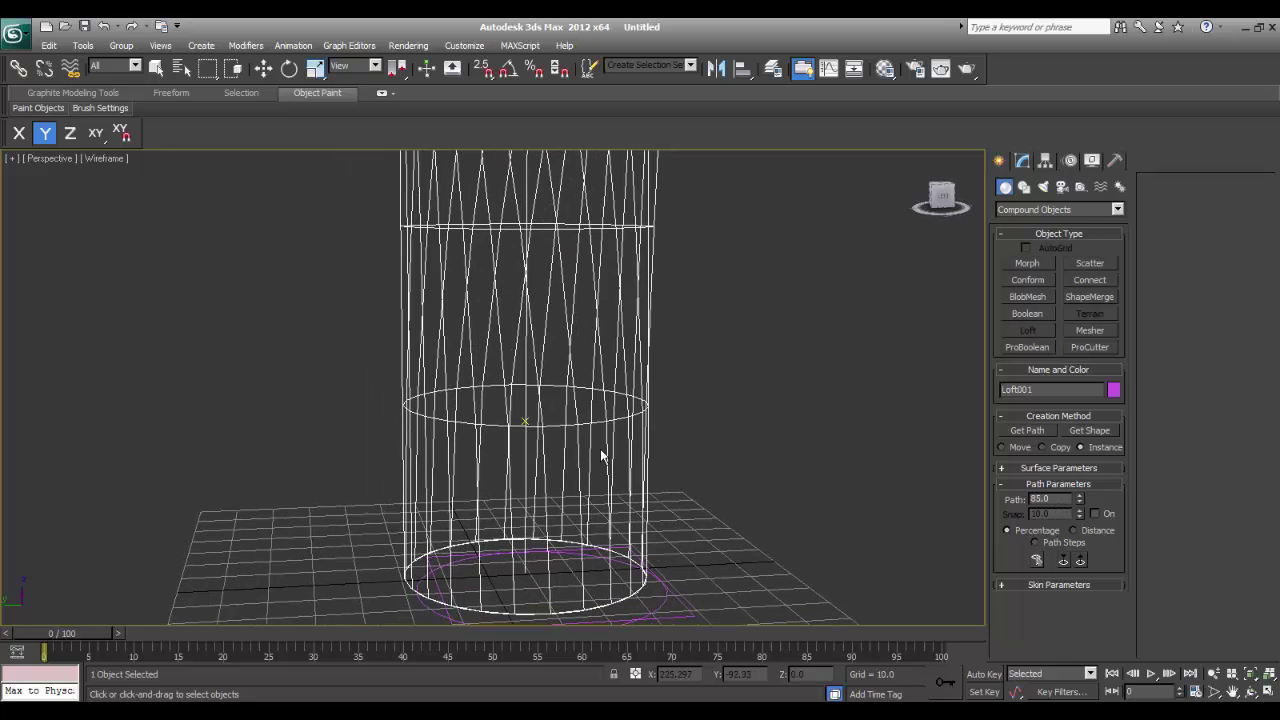
pyautogui.moveTo(1079, 496); pyautogui.dragTo(1079, 501)
pyautogui.moveTo(1081, 498); pyautogui.dragTo(1081, 496)
pyautogui.click(1090, 430)
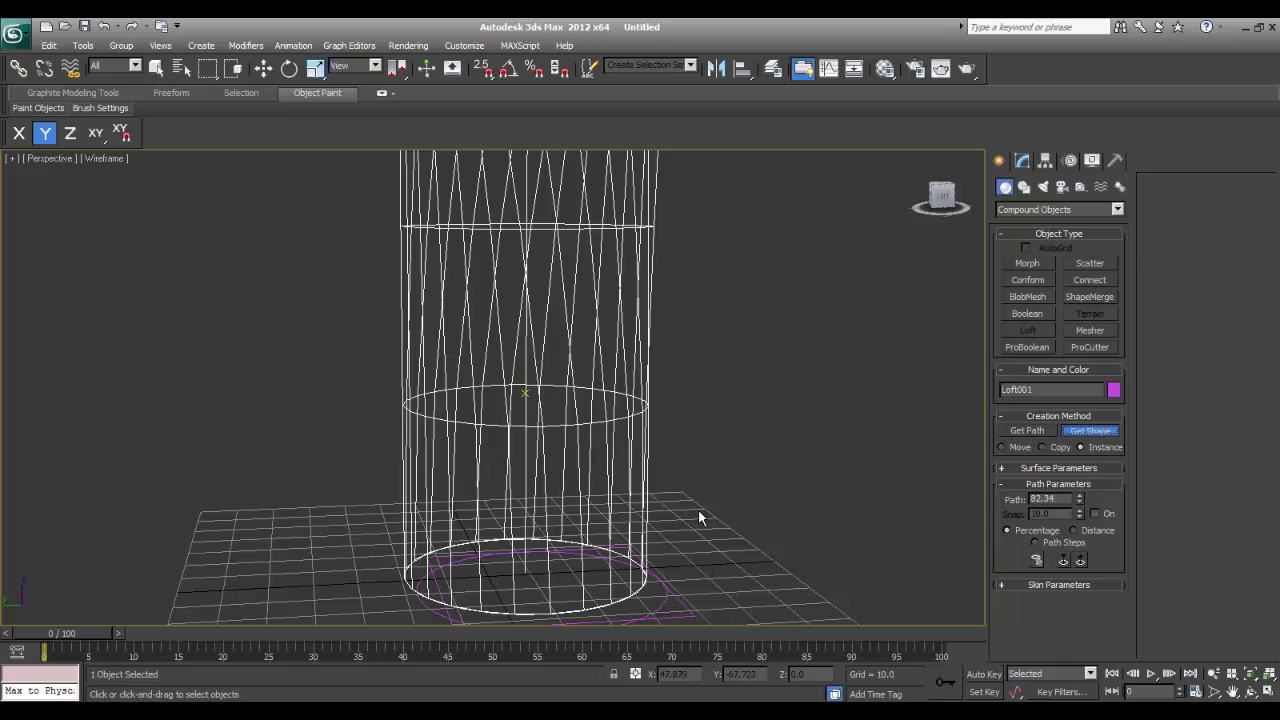
pyautogui.click(686, 592)
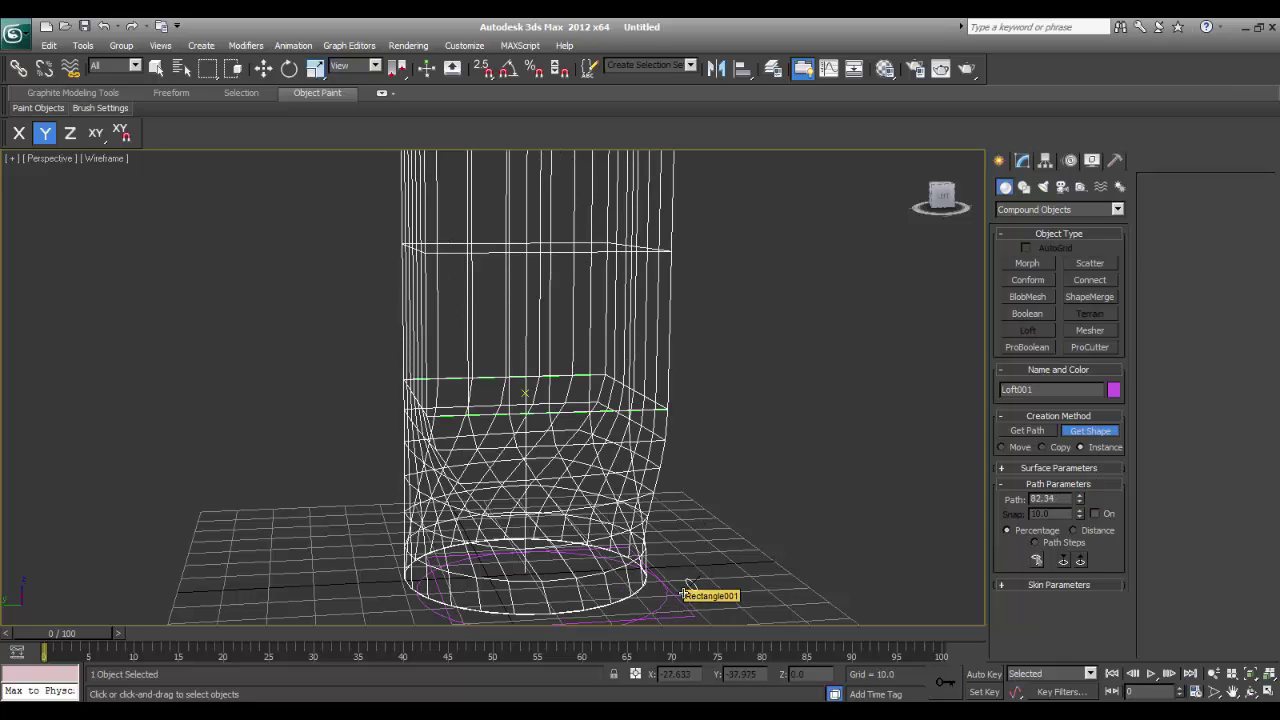
# - Insert the square again as a loft cross-section at path 92.764 and check the shaft's base shaded
pyautogui.click(1081, 492)
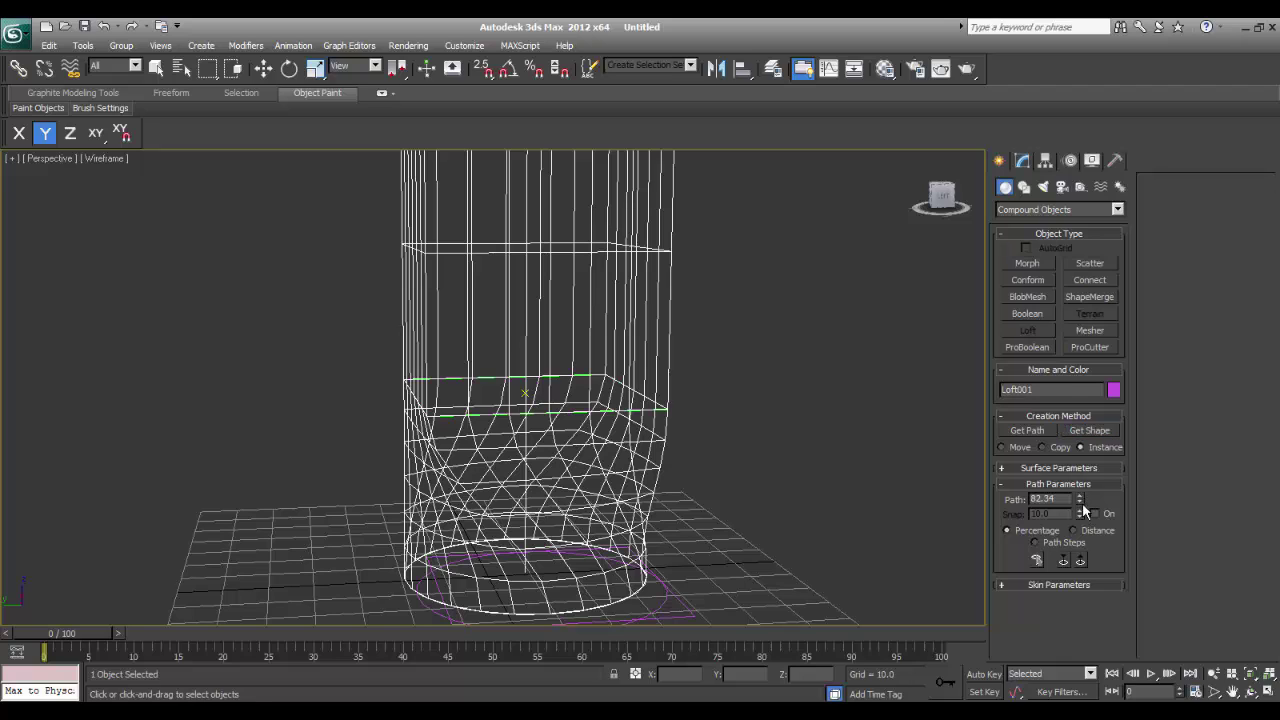
pyautogui.moveTo(1082, 505); pyautogui.dragTo(1081, 504)
pyautogui.moveTo(1081, 501); pyautogui.dragTo(1081, 500)
pyautogui.click(688, 606)
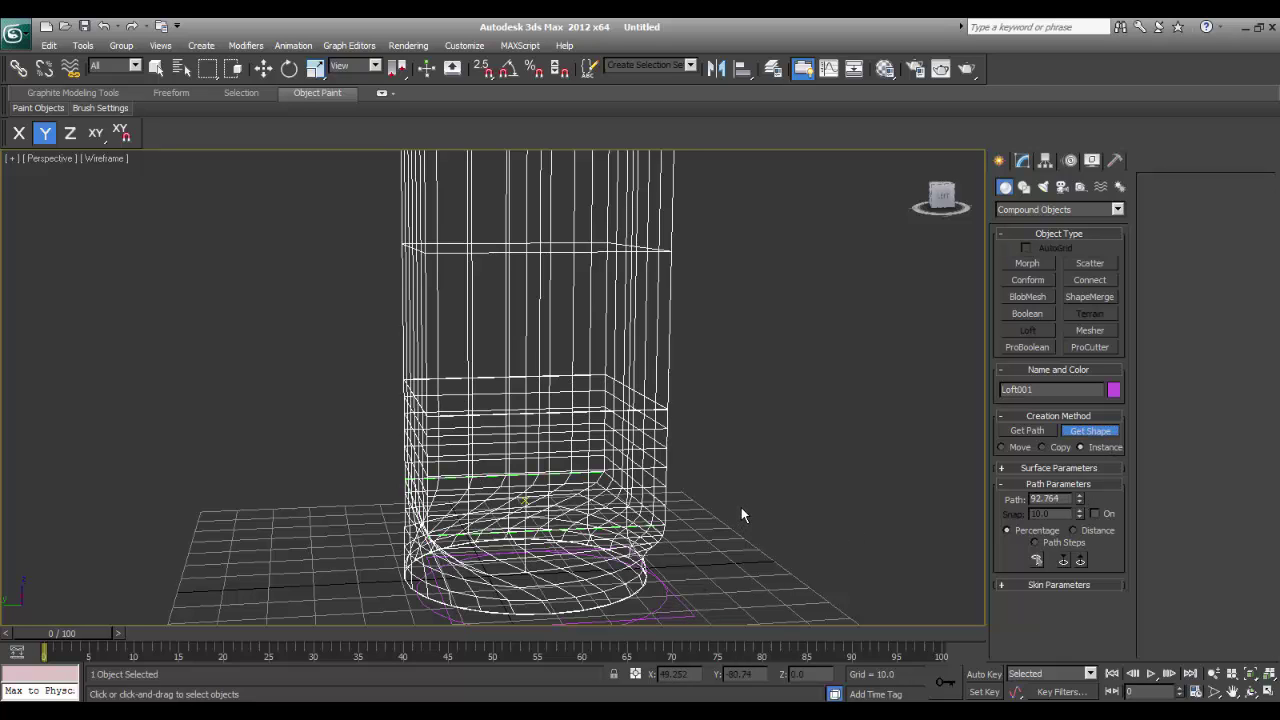
pyautogui.press('F3')
pyautogui.scroll(-2, 749, 489)
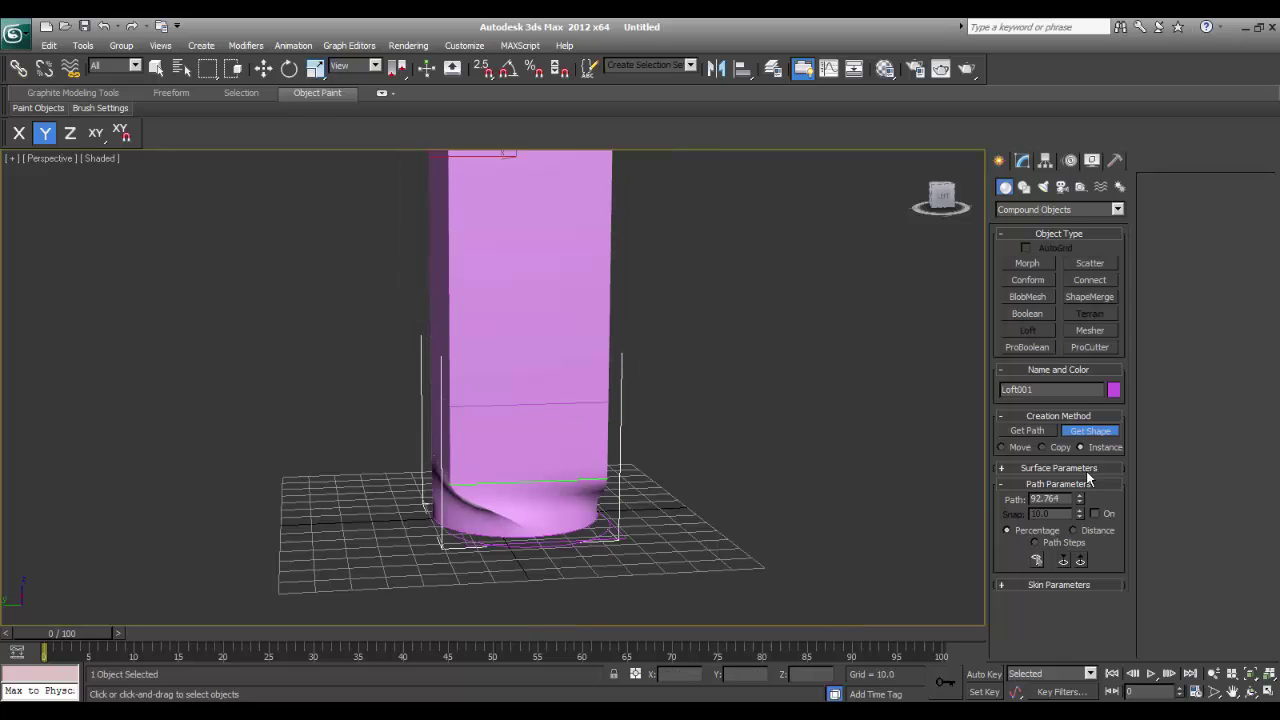
# - Try the circle as a loft cross-section at path 82.208, inspect the shaded base and undo it
pyautogui.press('F3')
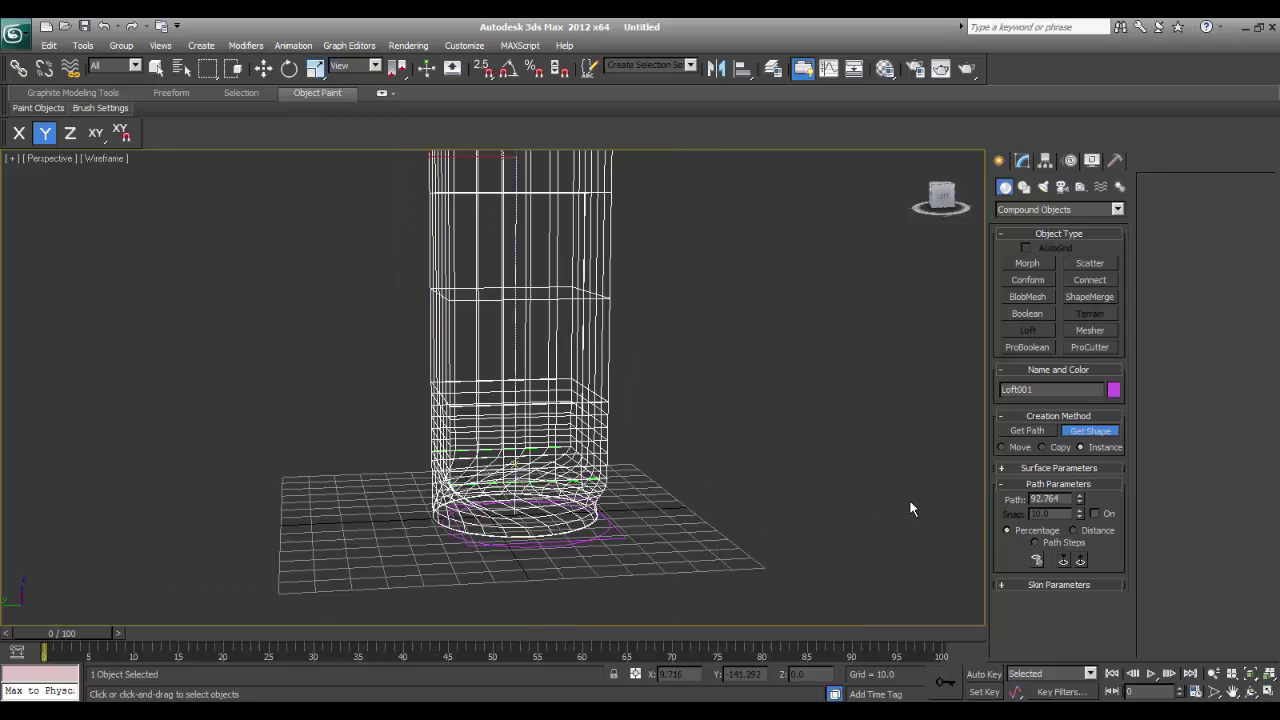
pyautogui.click(1080, 495)
pyautogui.click(1080, 502)
pyautogui.click(1080, 502)
pyautogui.click(1080, 502)
pyautogui.click(1080, 502)
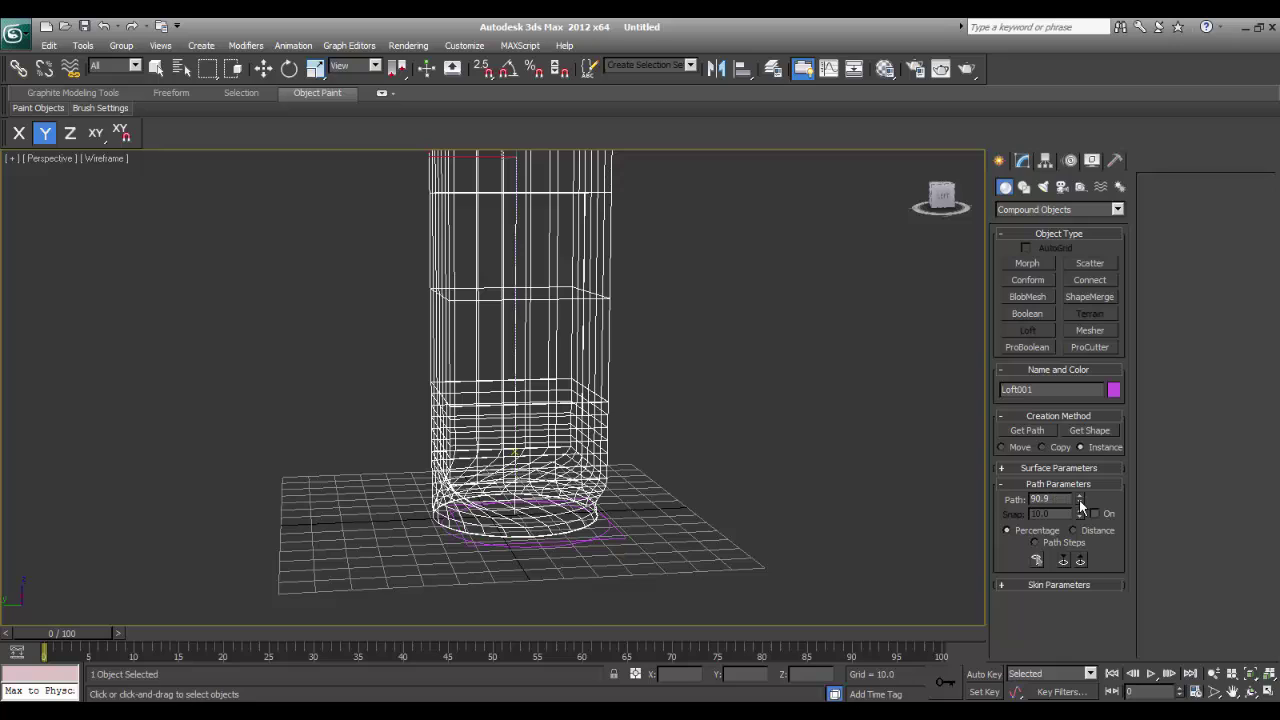
pyautogui.click(1080, 505)
pyautogui.click(1088, 430)
pyautogui.click(608, 528)
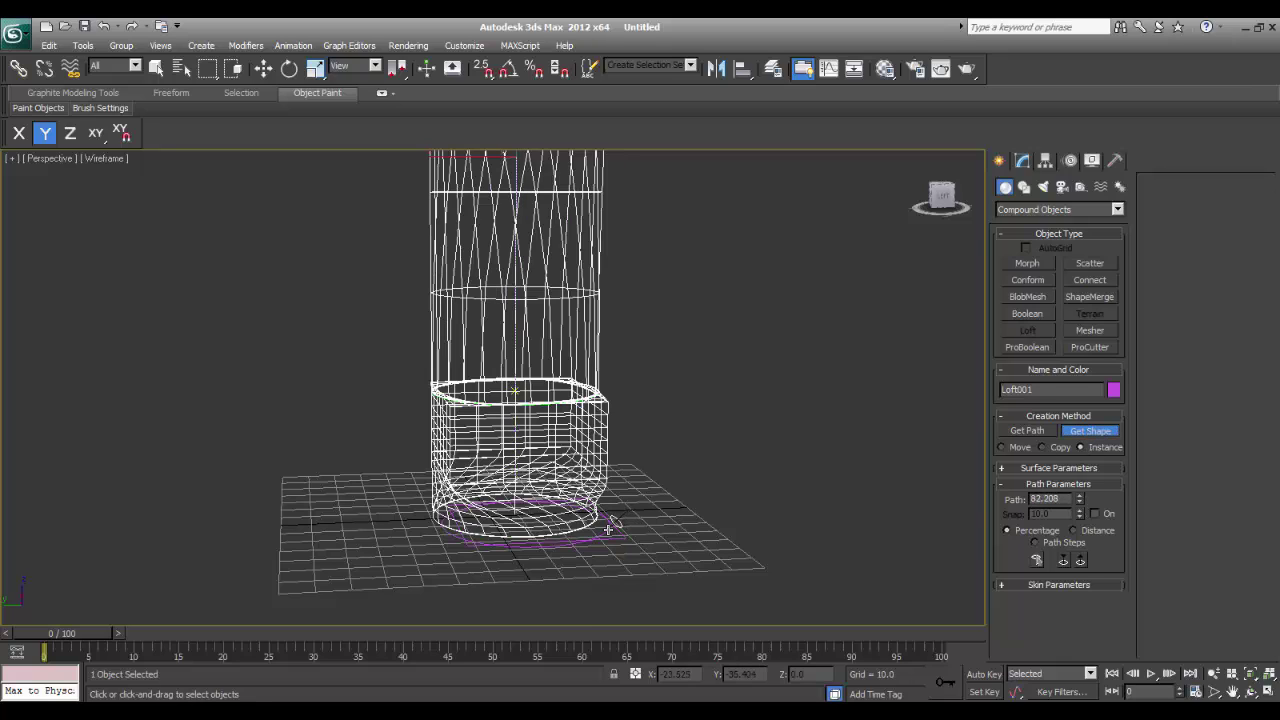
pyautogui.press('F3')
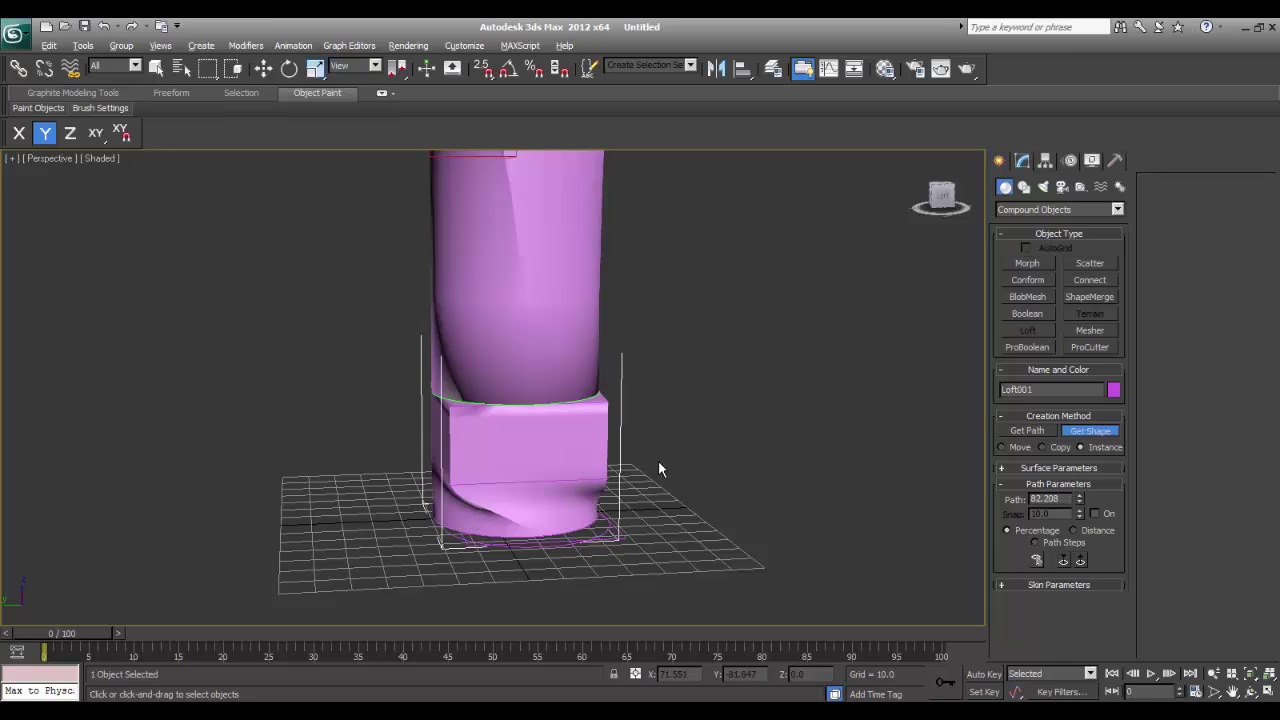
pyautogui.moveTo(658, 460)
pyautogui.keyDown('alt'); pyautogui.mouseDown(button='middle')
pyautogui.moveTo(555, 513)
pyautogui.moveTo(486, 468)
pyautogui.mouseUp(button='middle'); pyautogui.keyUp('alt')
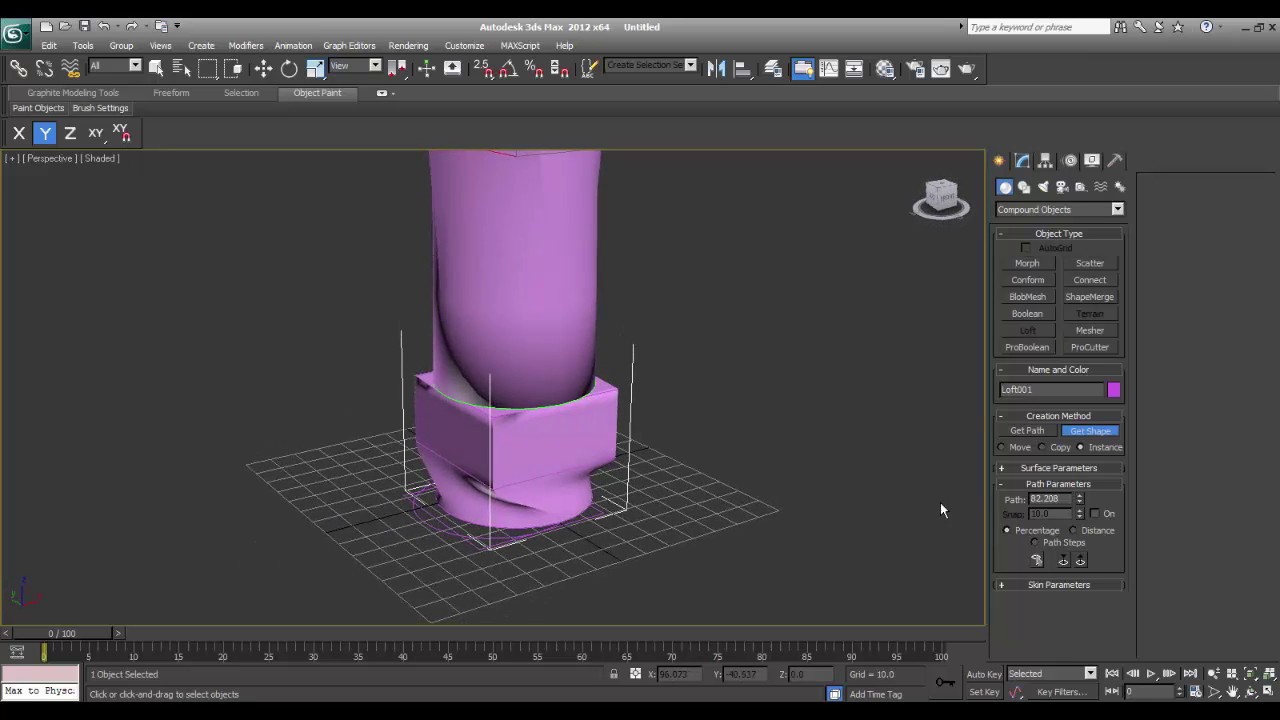
pyautogui.hotkey('ctrl', 'z')
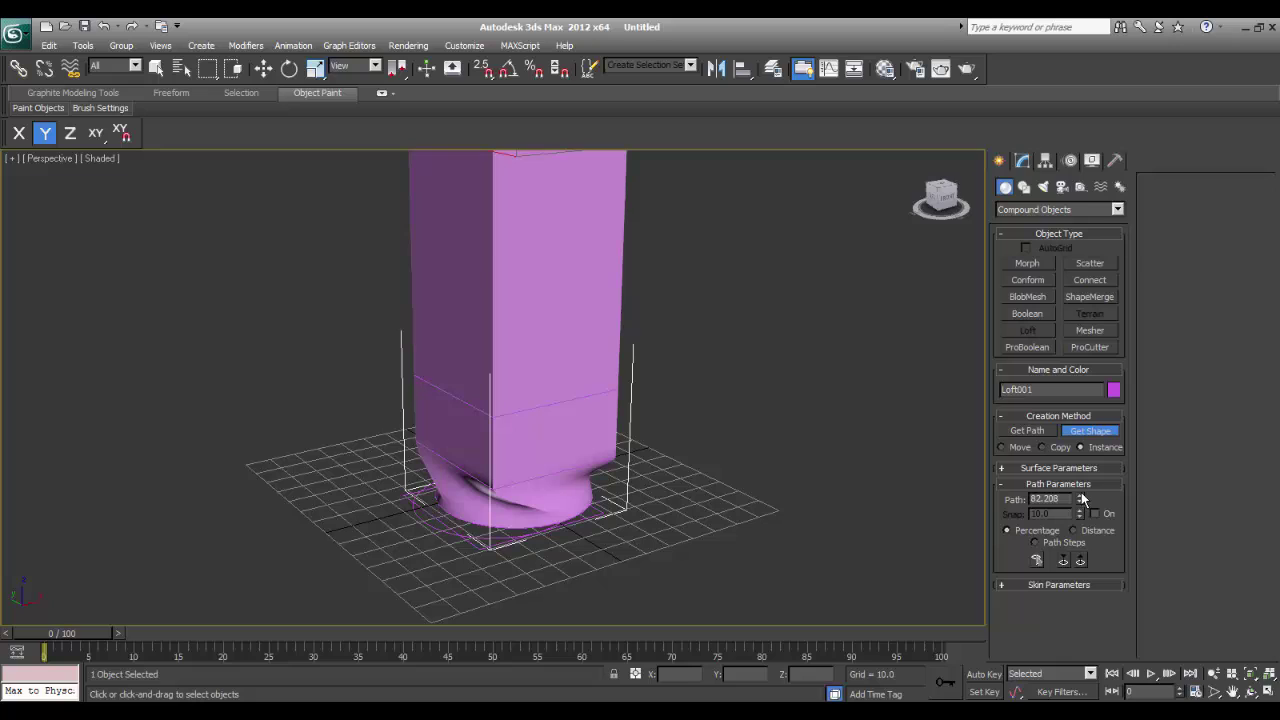
# - Try the circle as a loft cross-section at path 80.556 and inspect the shaft's base shaded
pyautogui.press('F3')
pyautogui.moveTo(1080, 497); pyautogui.dragTo(1080, 496)
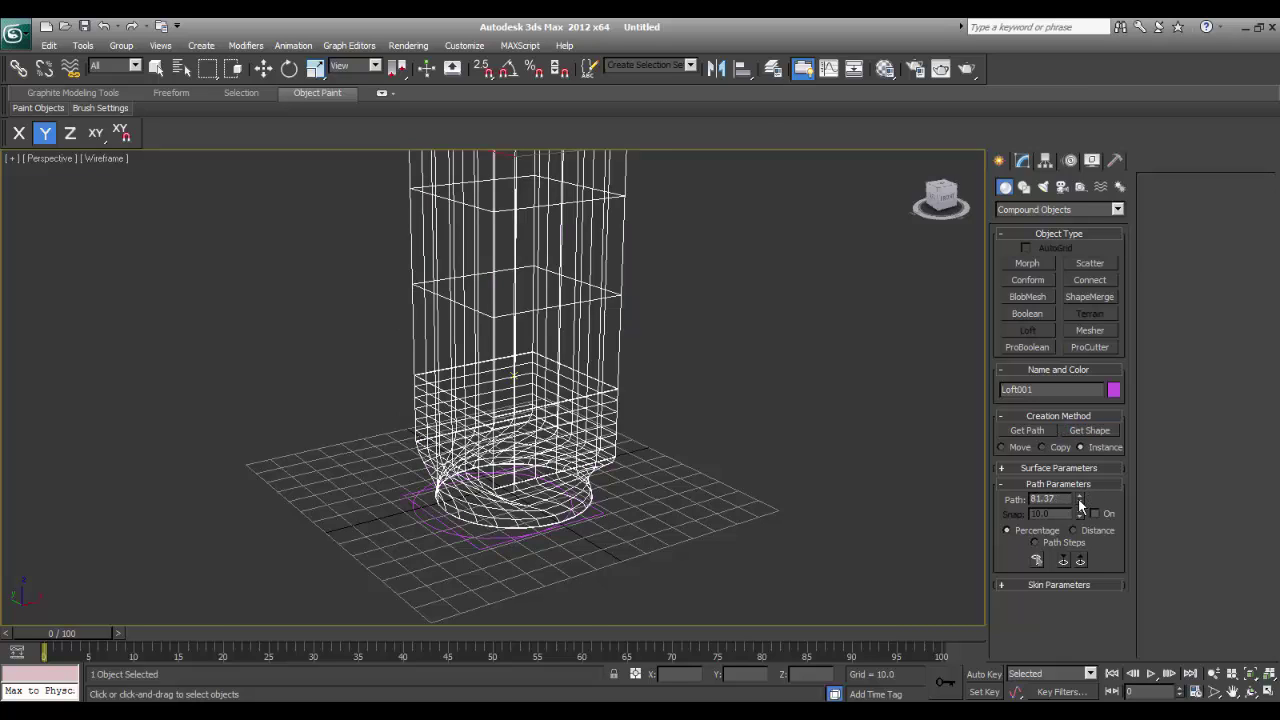
pyautogui.click(1089, 430)
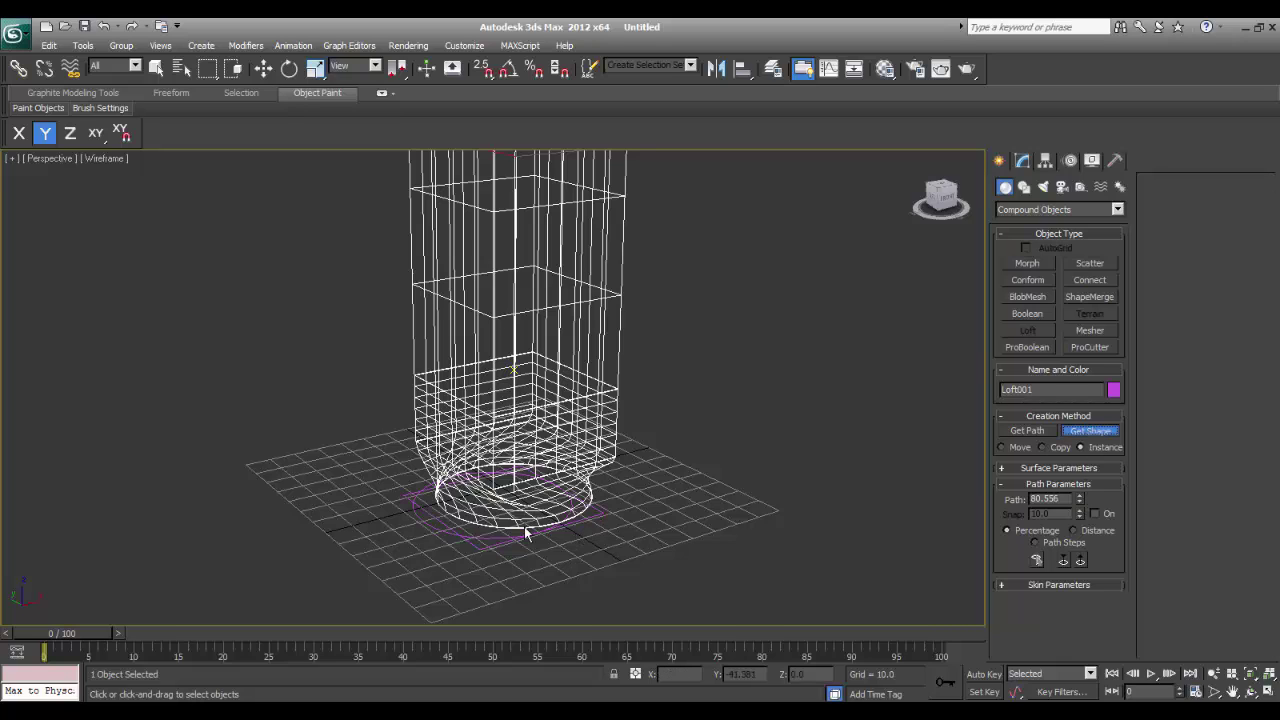
pyautogui.click(430, 525)
pyautogui.press('F3')
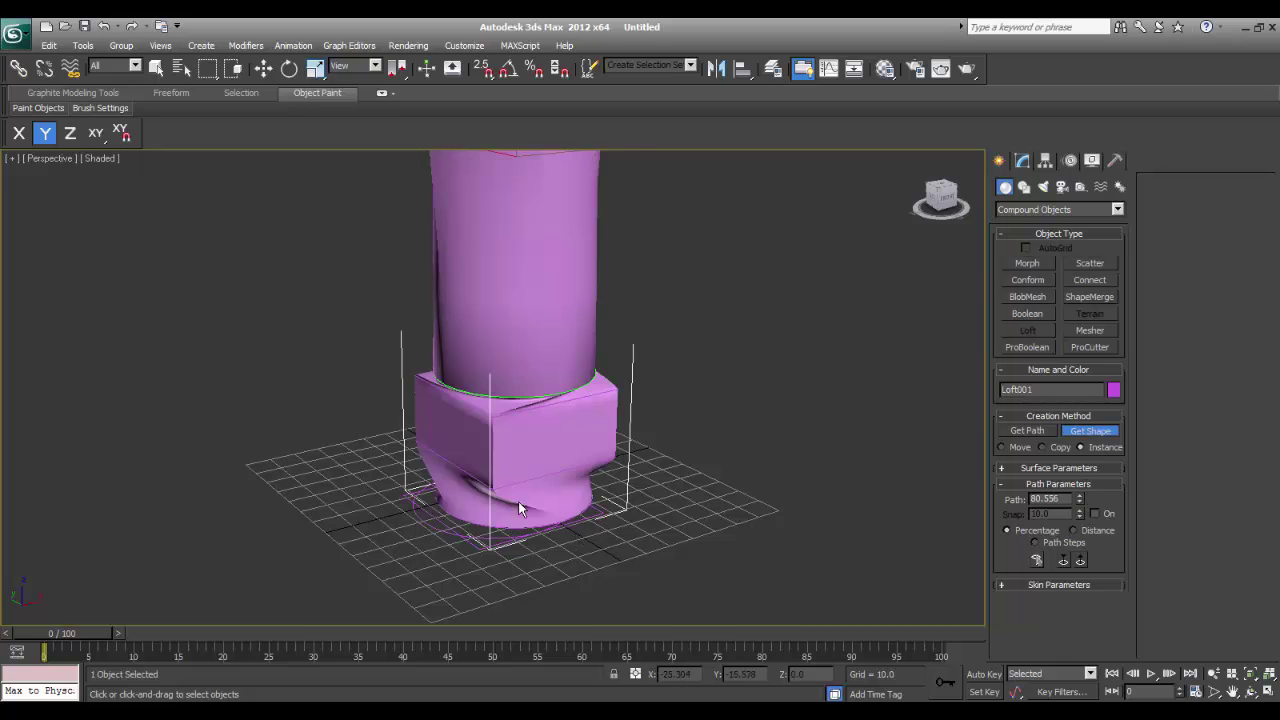
pyautogui.scroll(-3, 616, 460)
pyautogui.keyDown('alt'); pyautogui.moveTo(612, 462); pyautogui.dragTo(461, 493, button='middle'); pyautogui.keyUp('alt')
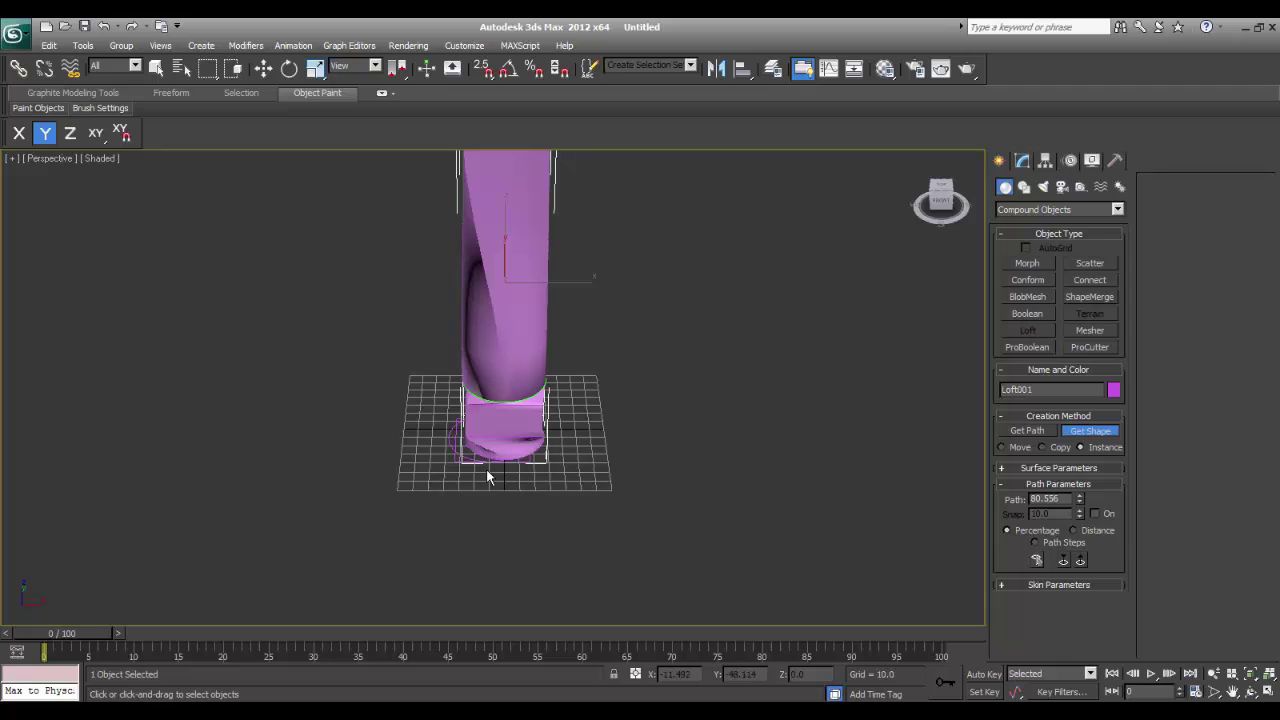
pyautogui.scroll(5, 553, 465)
# - Try to rotate the circle at path level 80.556 about Z as a Shape sub-object of the loft, and undo it
pyautogui.press('e')
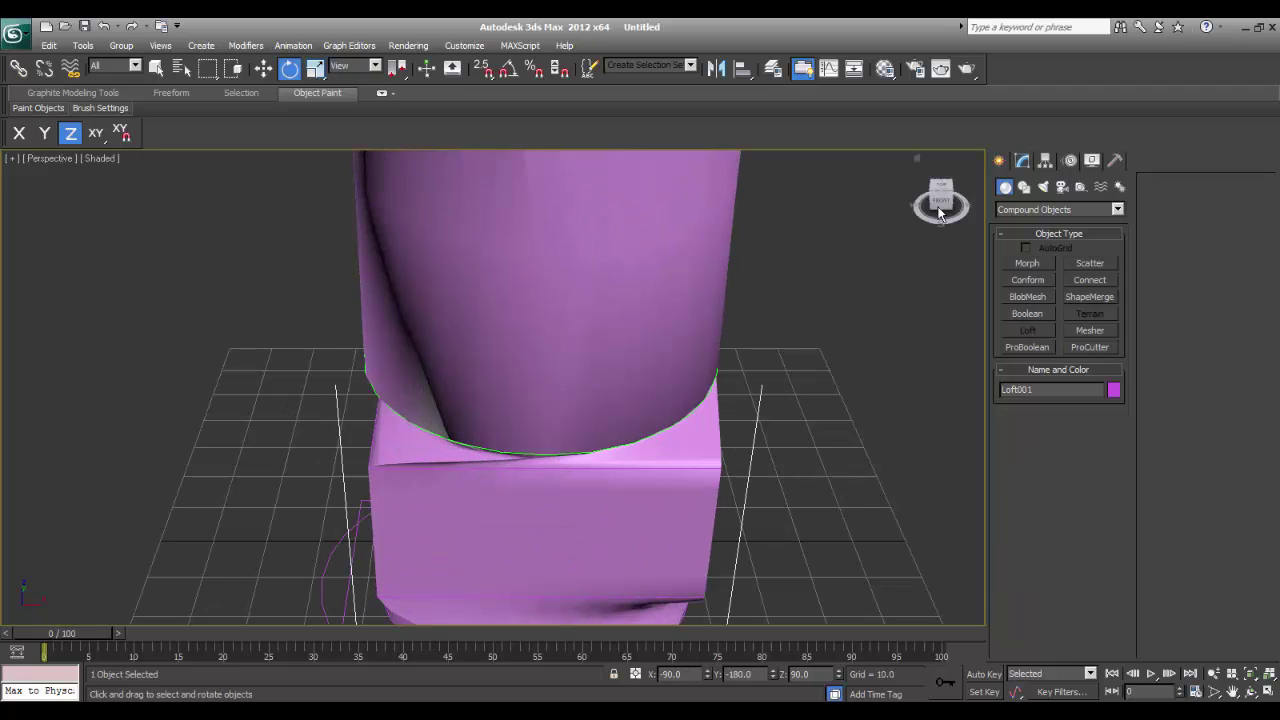
pyautogui.click(1021, 161)
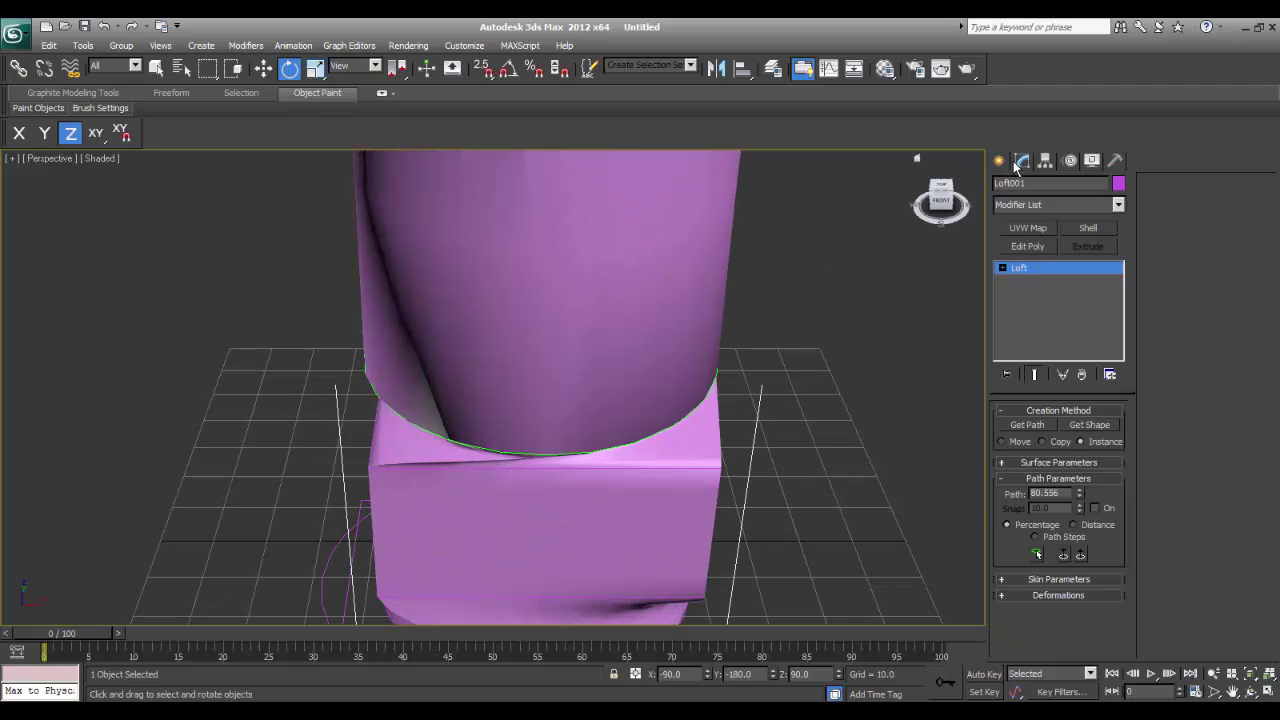
pyautogui.click(1002, 268)
pyautogui.click(1030, 281)
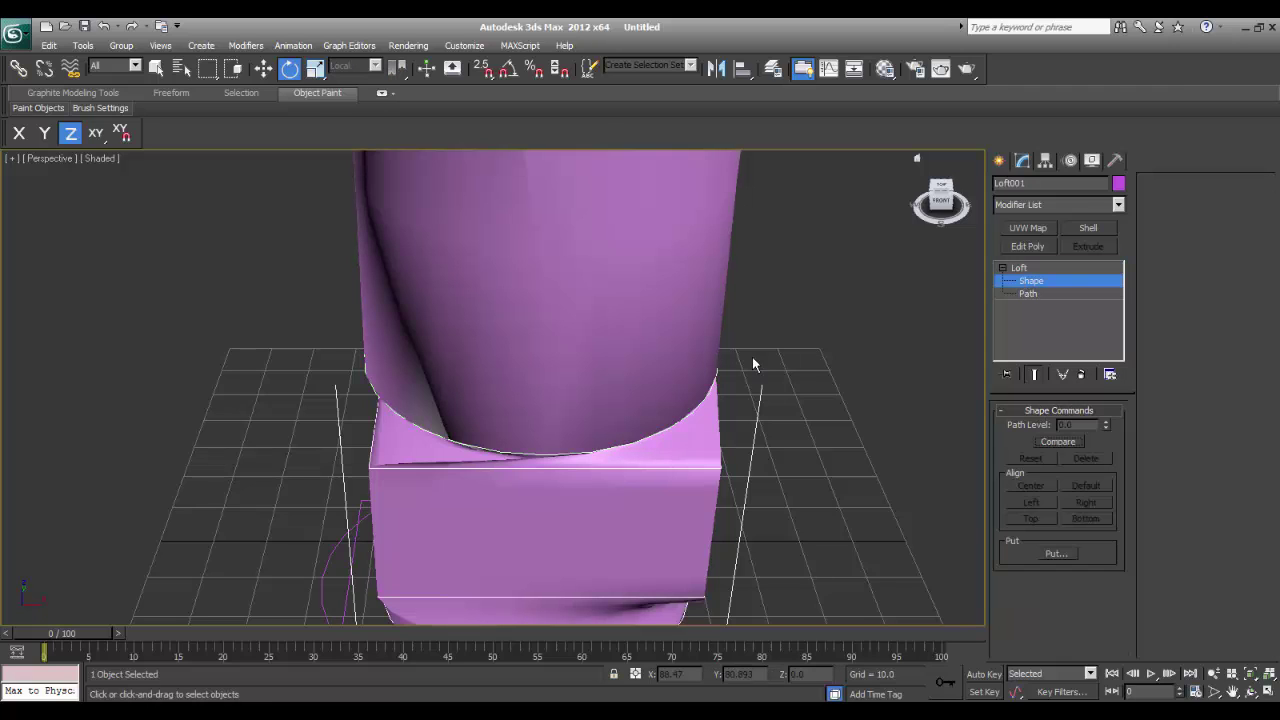
pyautogui.click(646, 438)
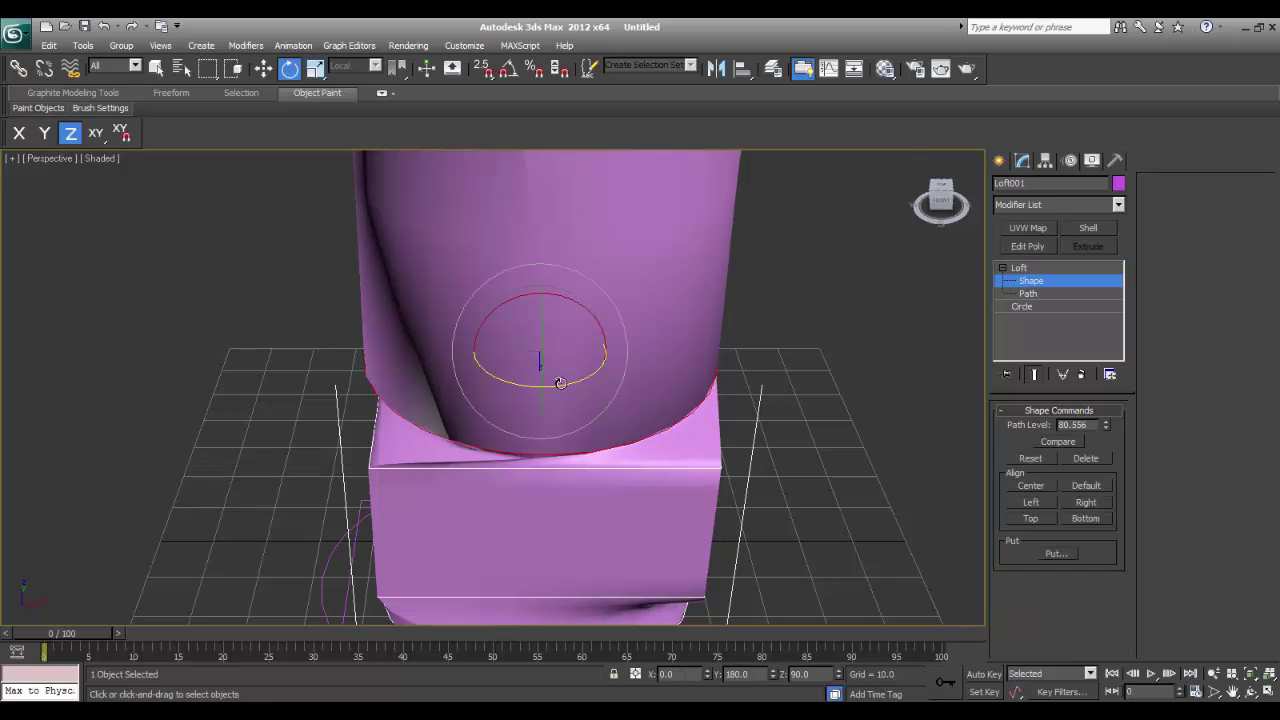
pyautogui.moveTo(560, 379)
pyautogui.mouseDown()
pyautogui.moveTo(545, 378)
pyautogui.moveTo(576, 374)
pyautogui.mouseUp()
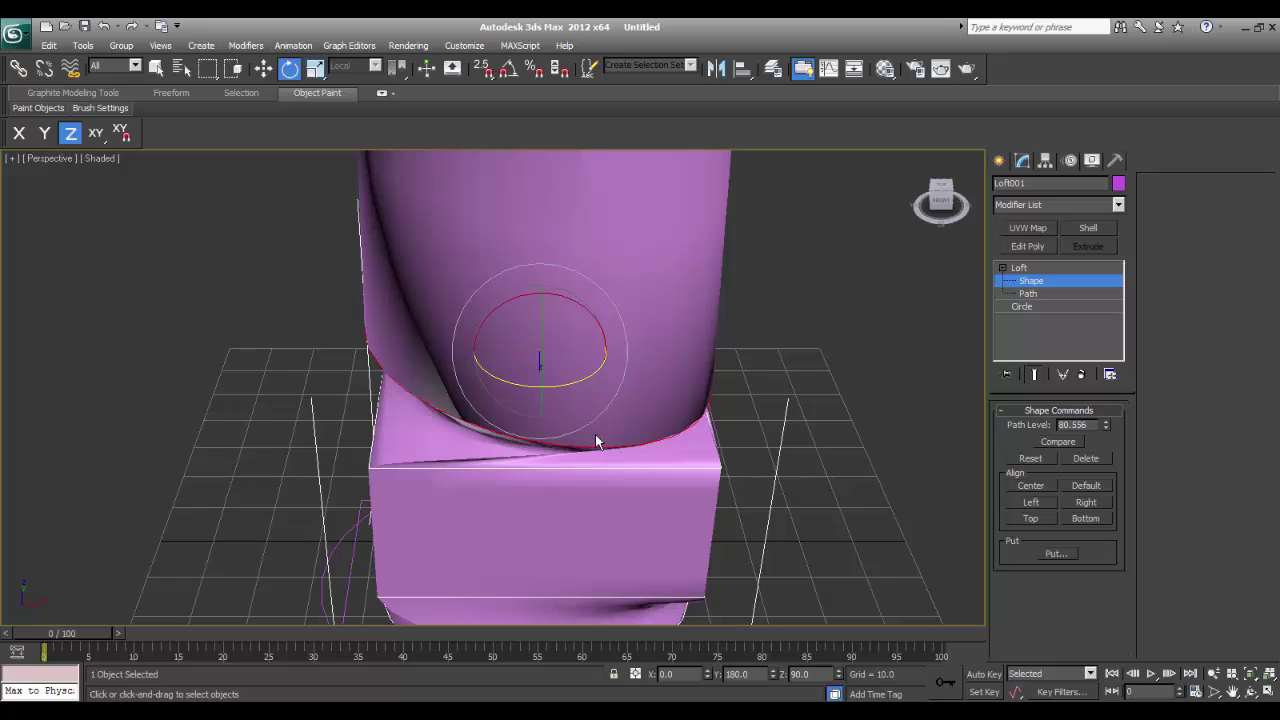
pyautogui.scroll(-2, 597, 440)
pyautogui.scroll(-3, 596, 441)
pyautogui.click(642, 463)
pyautogui.moveTo(643, 463)
pyautogui.keyDown('alt'); pyautogui.mouseDown(button='middle')
pyautogui.moveTo(597, 466)
pyautogui.moveTo(597, 488)
pyautogui.moveTo(553, 478)
pyautogui.mouseUp(button='middle'); pyautogui.keyUp('alt')
pyautogui.hotkey('ctrl', 'z')
# - Return to the Loft level and insert the circle as a cross-section at path 79.751, just above the square base block
pyautogui.scroll(-2, 596, 486)
pyautogui.press('F3')
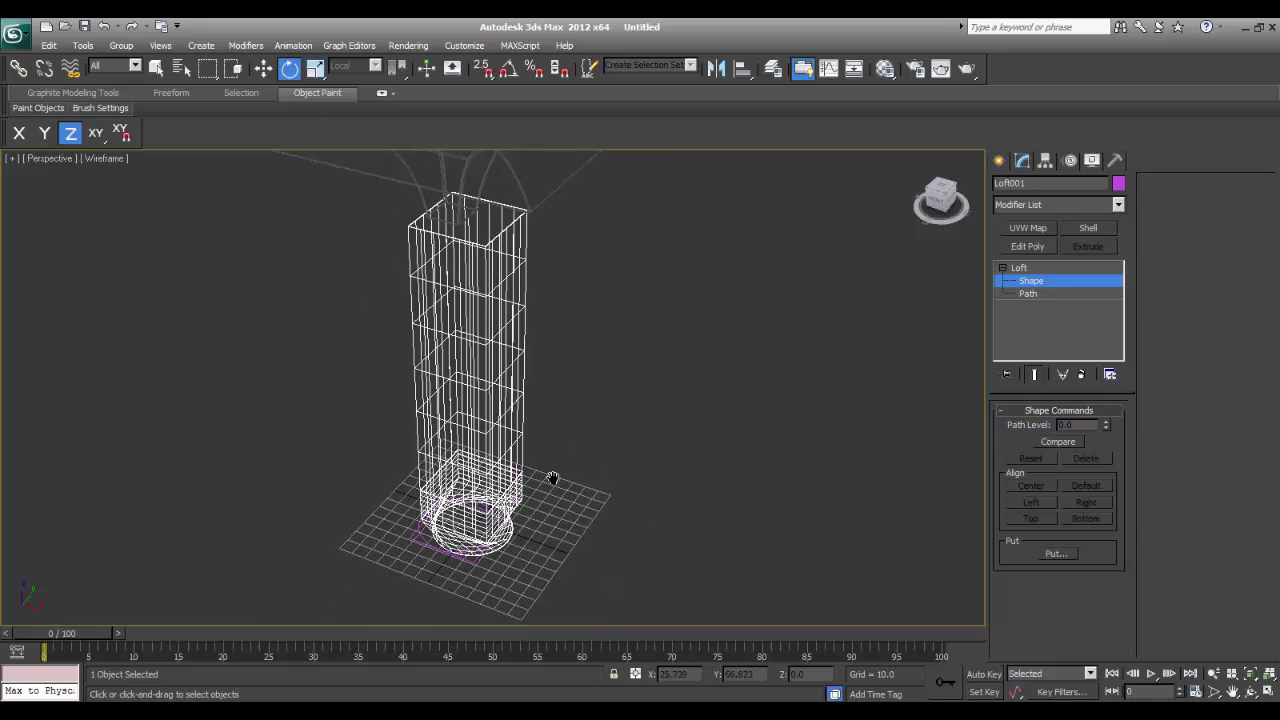
pyautogui.scroll(4, 595, 350)
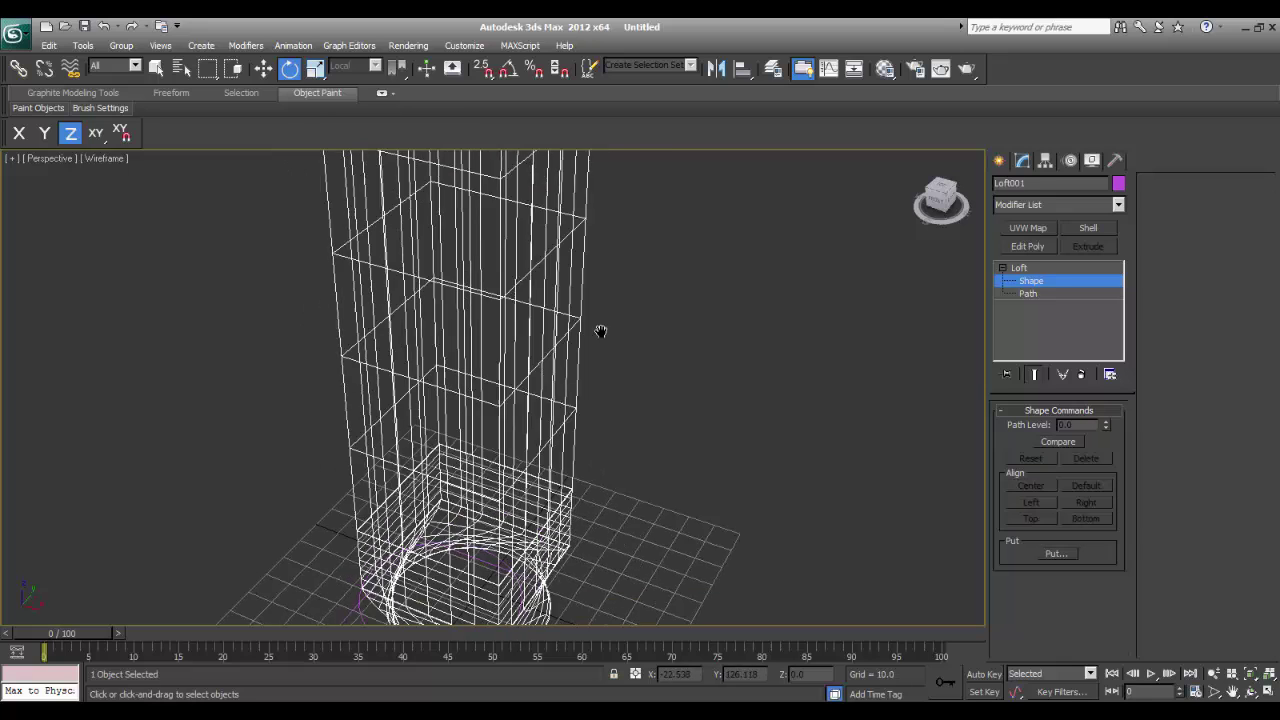
pyautogui.click(1018, 268)
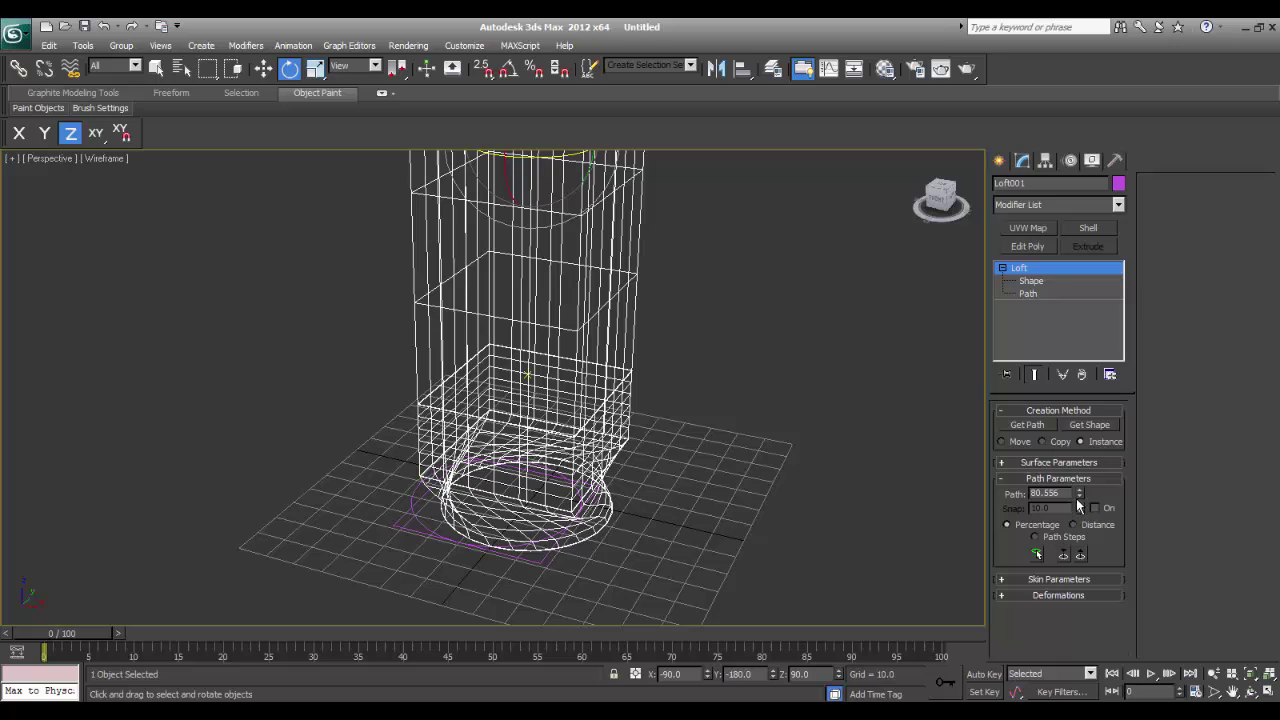
pyautogui.moveTo(1079, 493); pyautogui.dragTo(1079, 497)
pyautogui.click(1081, 428)
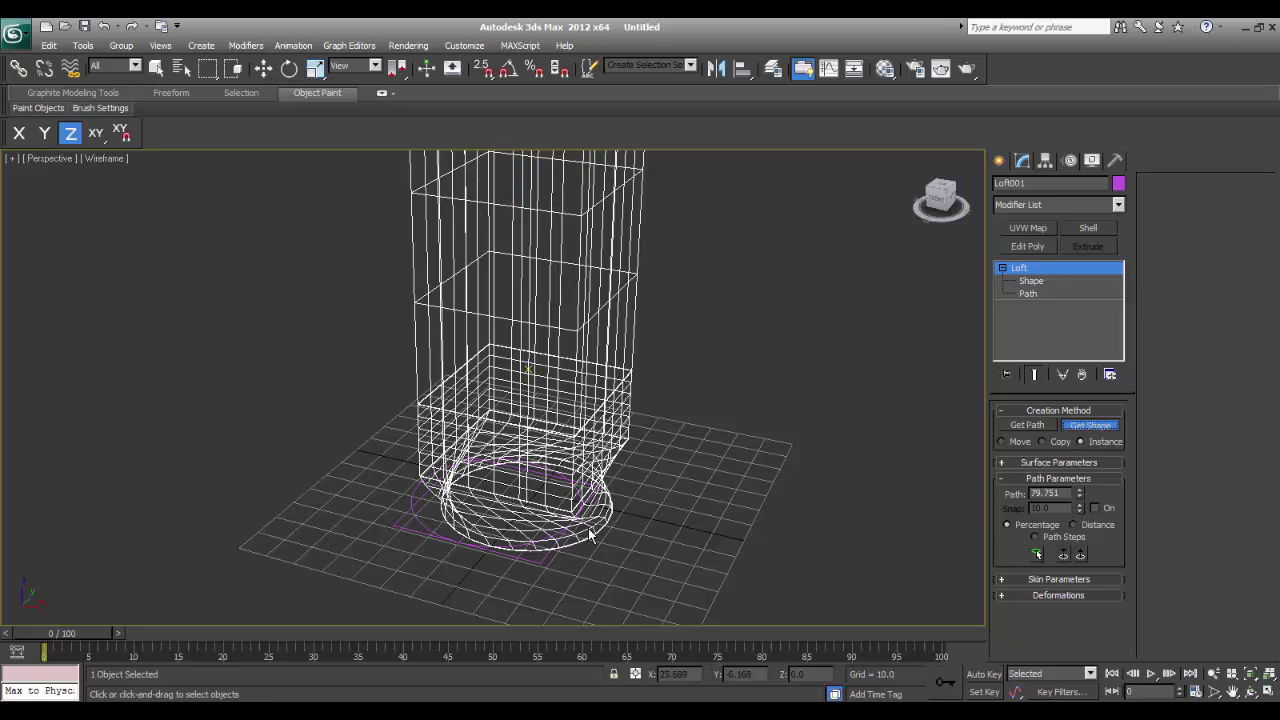
pyautogui.click(421, 513)
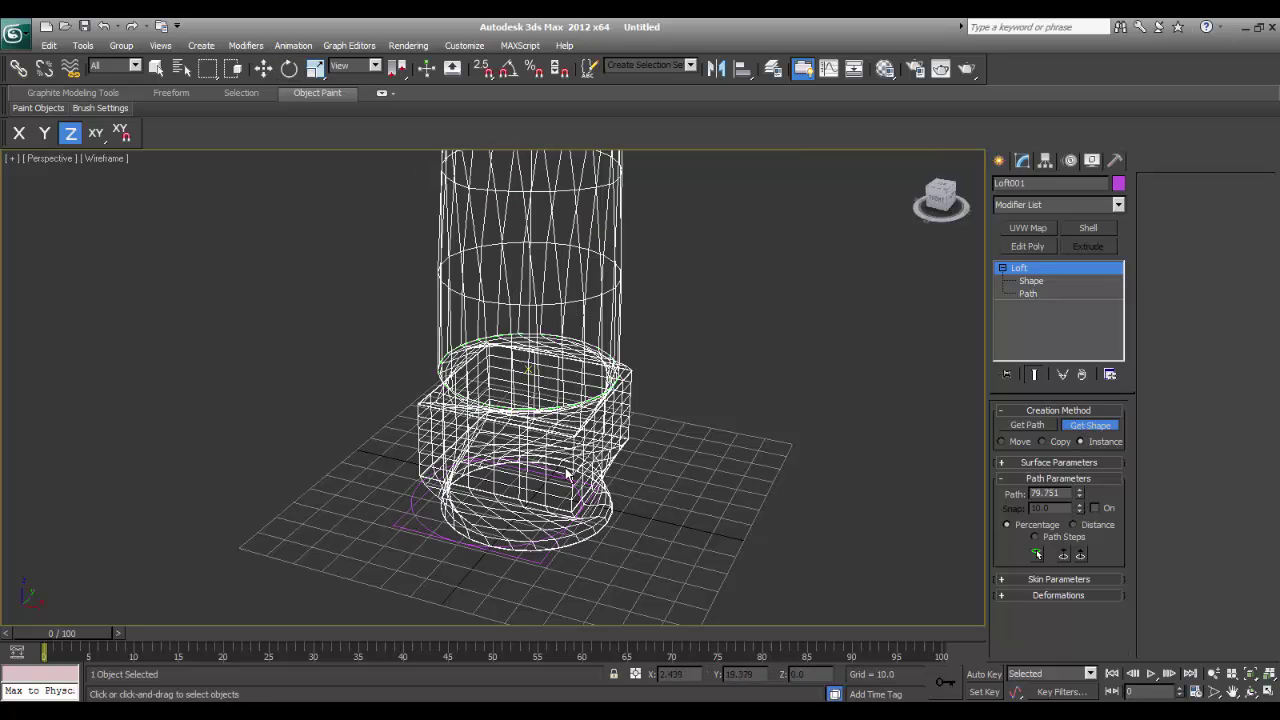
pyautogui.press('F3')
pyautogui.moveTo(621, 330); pyautogui.dragTo(626, 474, button='middle')
pyautogui.scroll(-4, 624, 385)
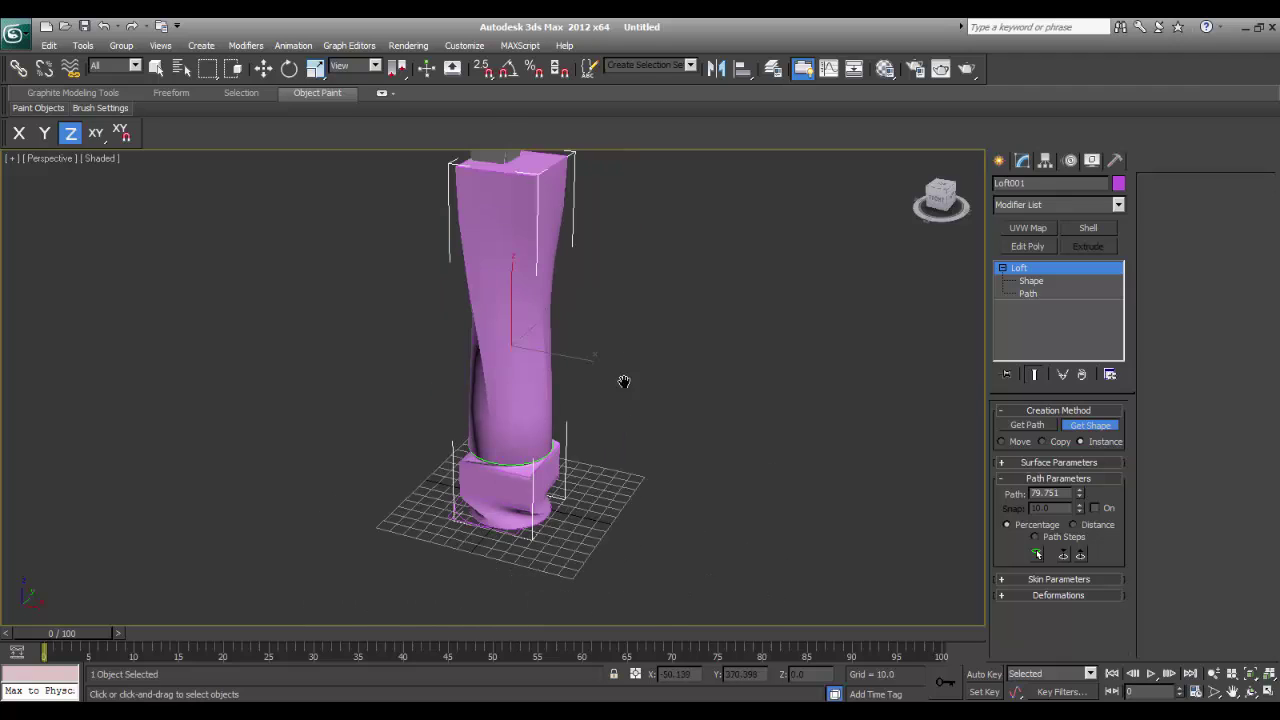
# - Show edged faces and uniformly scale down the loft's square cross-section at path level 0.0 to match the neck of the flared top
pyautogui.moveTo(623, 381); pyautogui.dragTo(617, 514, button='middle')
pyautogui.click(1027, 293)
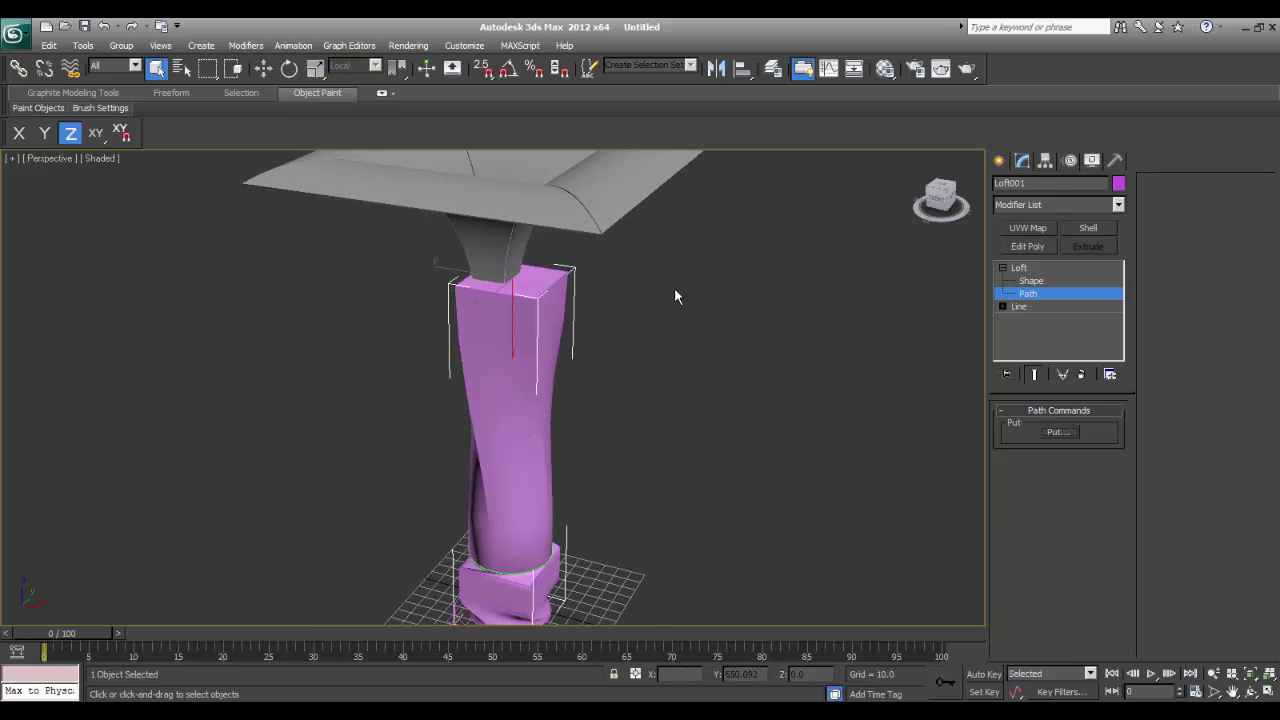
pyautogui.press('F4')
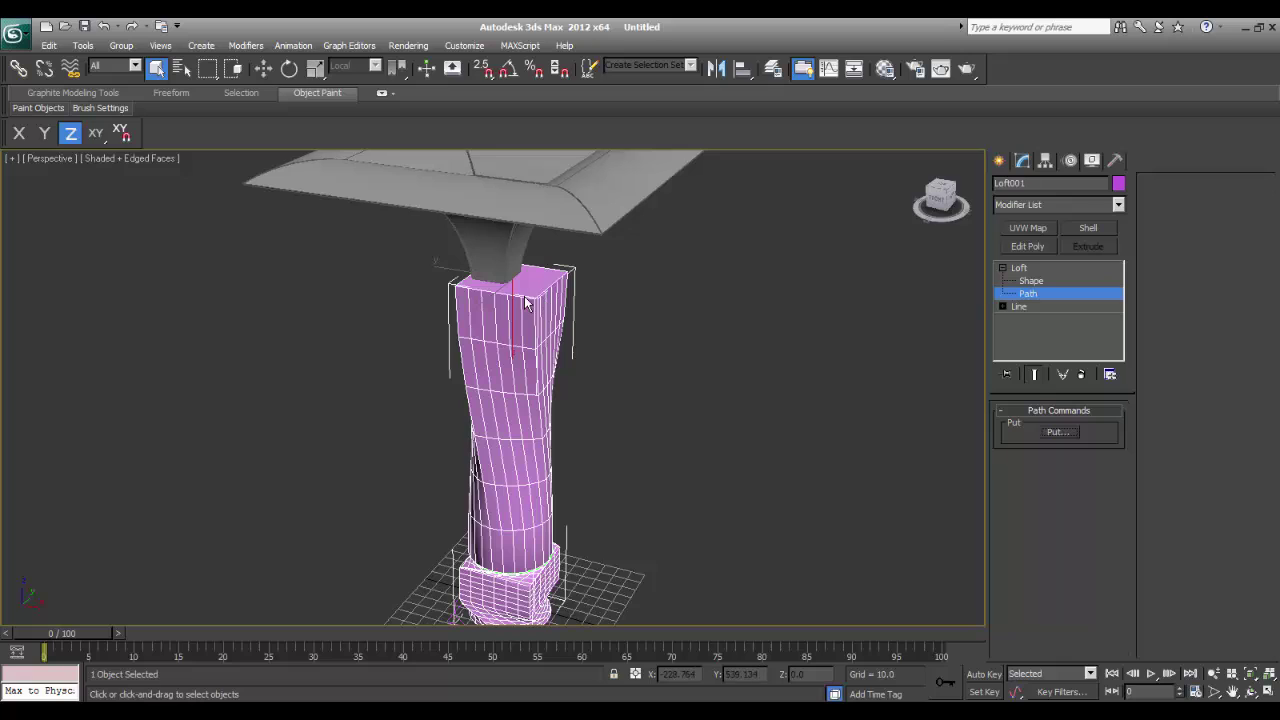
pyautogui.click(1000, 161)
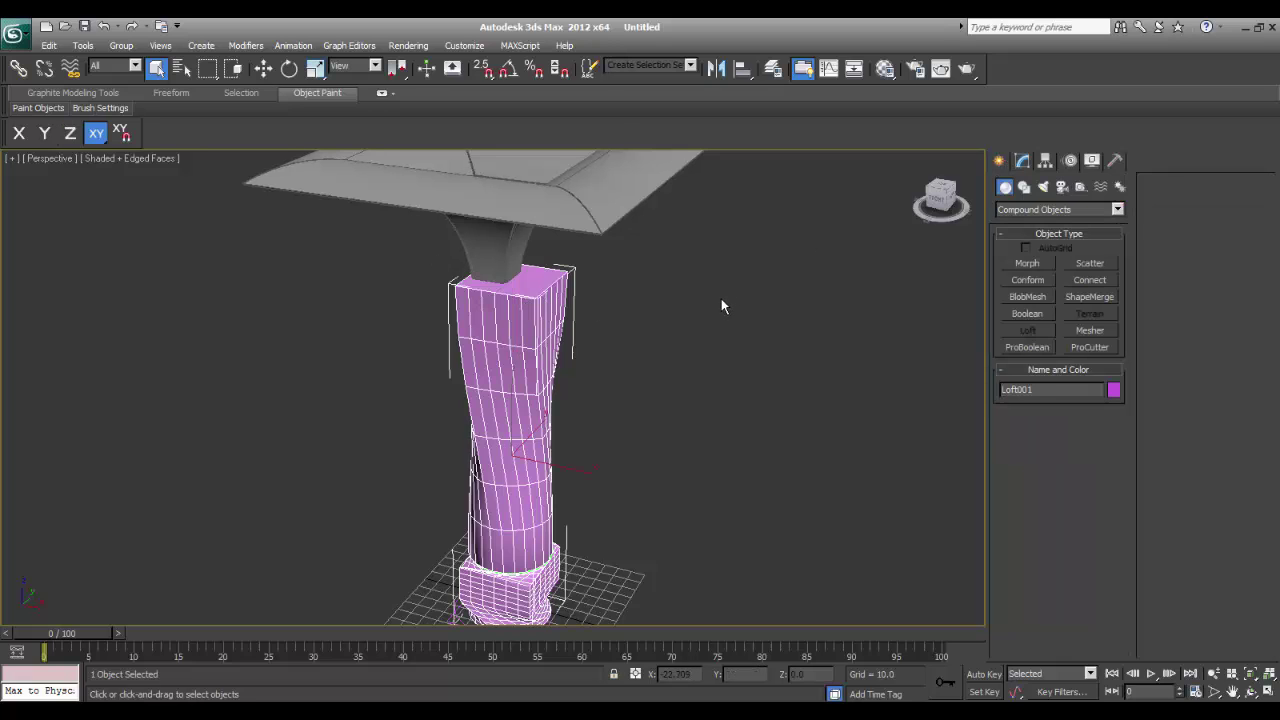
pyautogui.click(1022, 161)
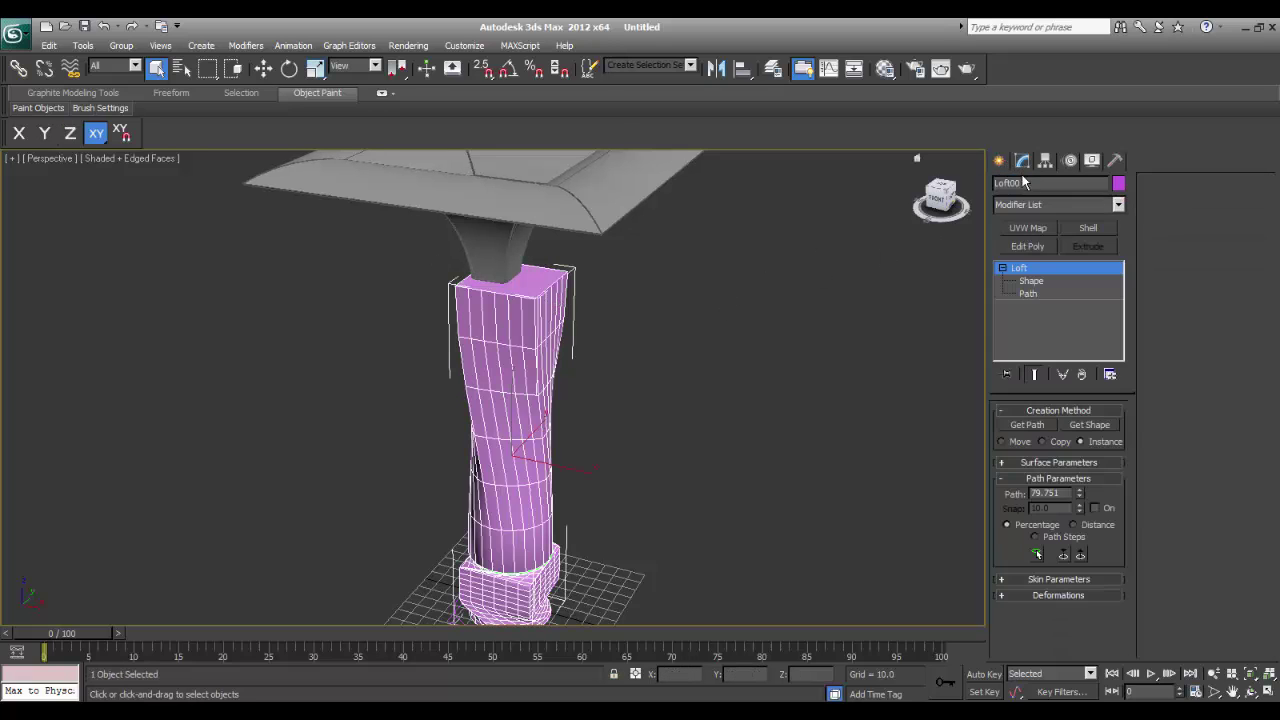
pyautogui.click(1022, 281)
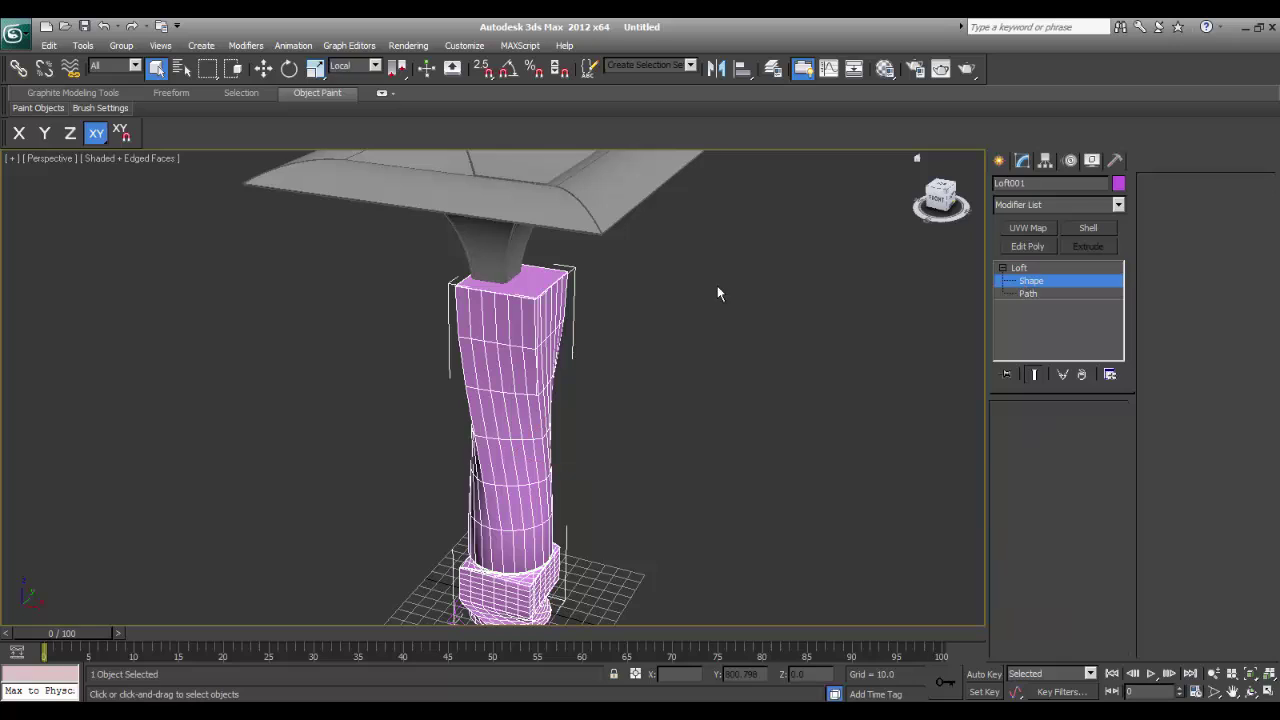
pyautogui.click(532, 298)
pyautogui.press('r')
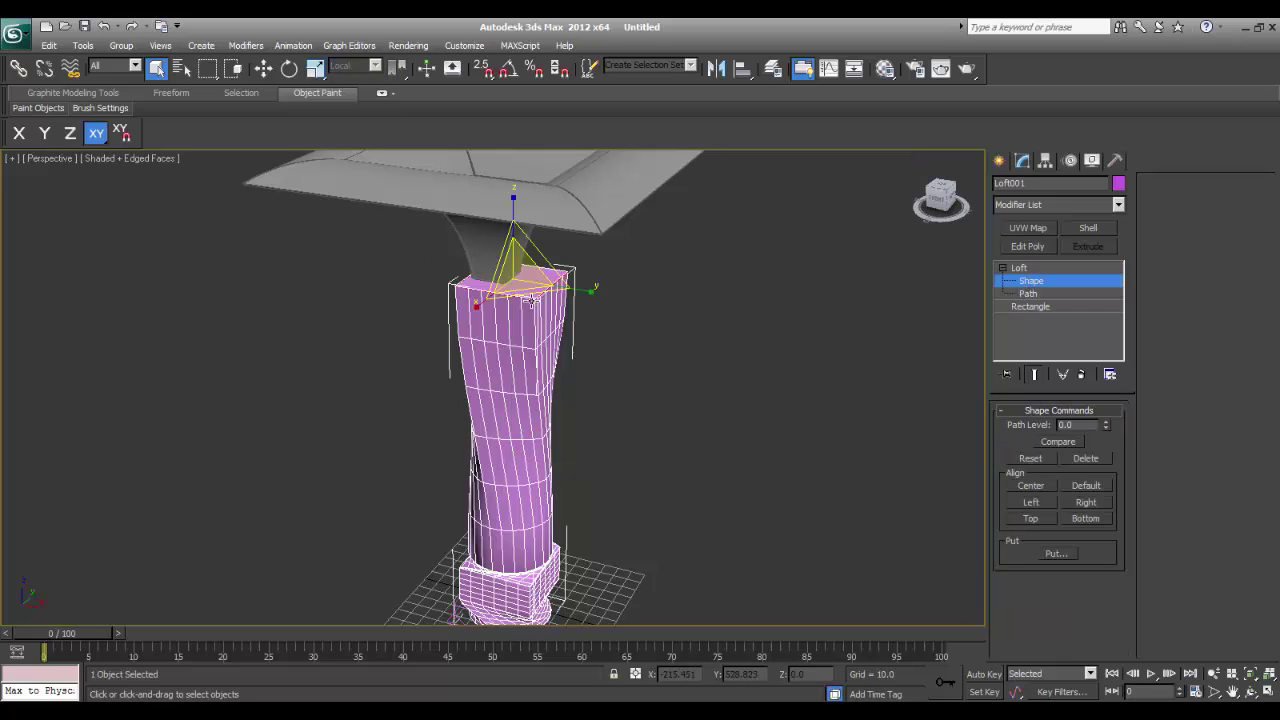
pyautogui.moveTo(523, 279); pyautogui.dragTo(522, 351)
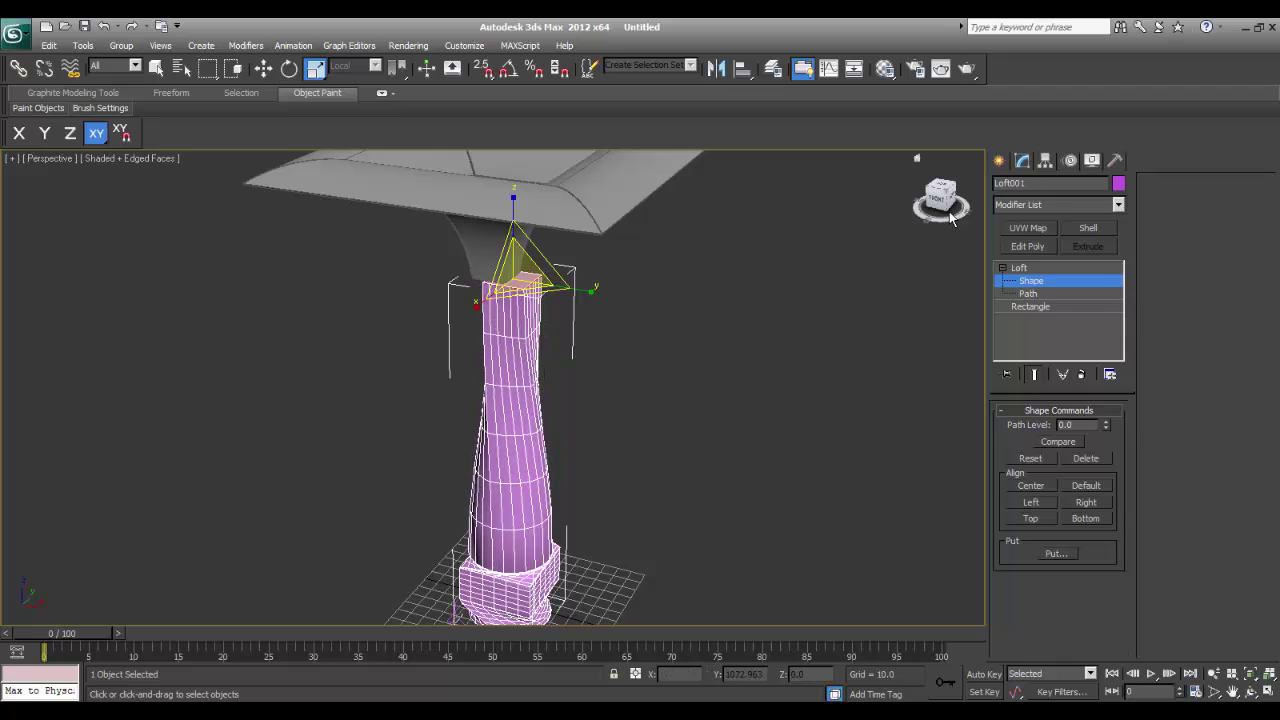
# - Move the lofted shaft along X to about -9.572 so it lines up beneath the flared top
pyautogui.click(1001, 162)
pyautogui.press('w')
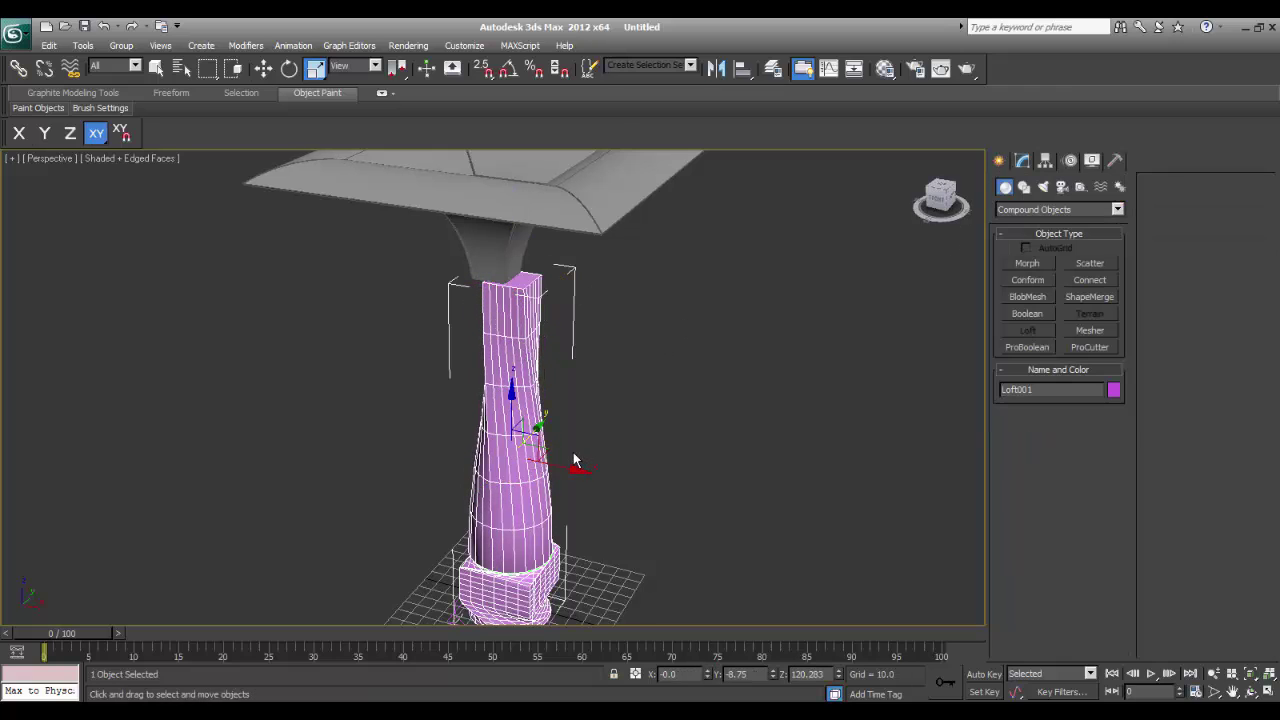
pyautogui.moveTo(580, 471); pyautogui.dragTo(566, 469)
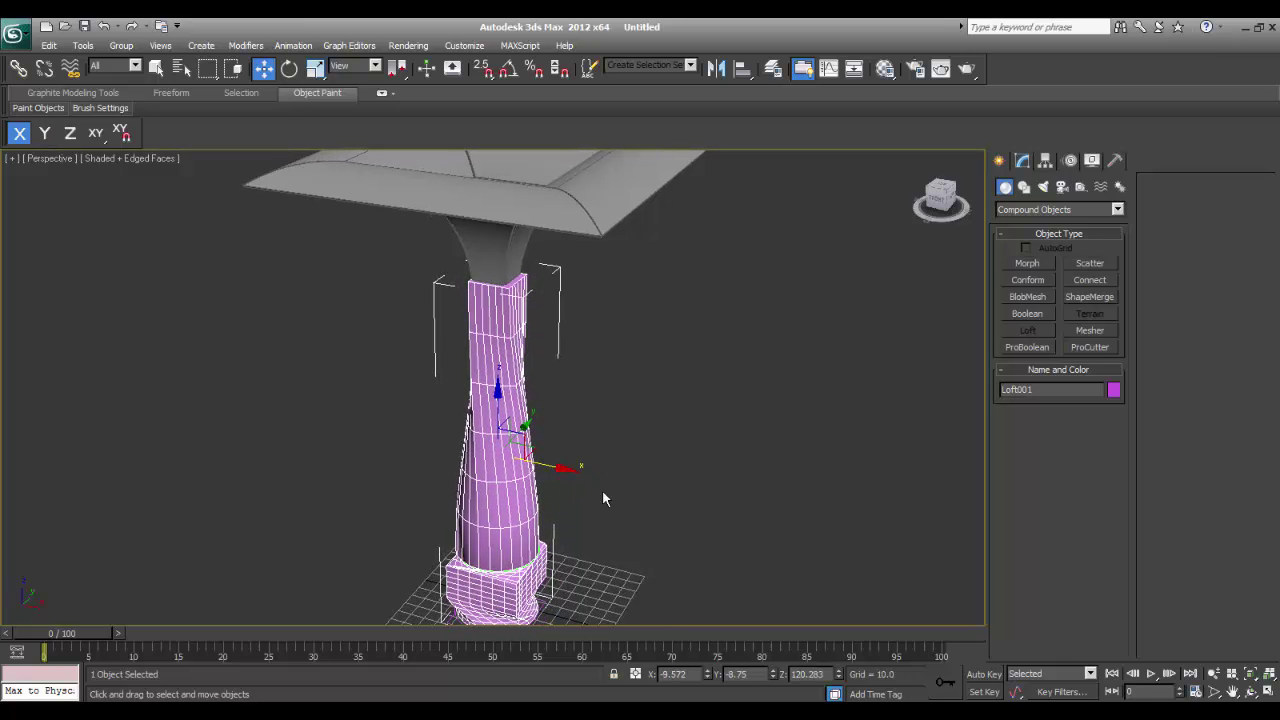
pyautogui.moveTo(552, 585); pyautogui.dragTo(710, 447, button='middle')
pyautogui.moveTo(682, 402)
pyautogui.mouseDown(button='middle')
pyautogui.moveTo(627, 494)
pyautogui.moveTo(683, 423)
pyautogui.moveTo(583, 477)
pyautogui.moveTo(661, 418)
pyautogui.moveTo(674, 457)
pyautogui.moveTo(934, 408)
pyautogui.moveTo(617, 421)
pyautogui.moveTo(665, 420)
pyautogui.mouseUp(button='middle')
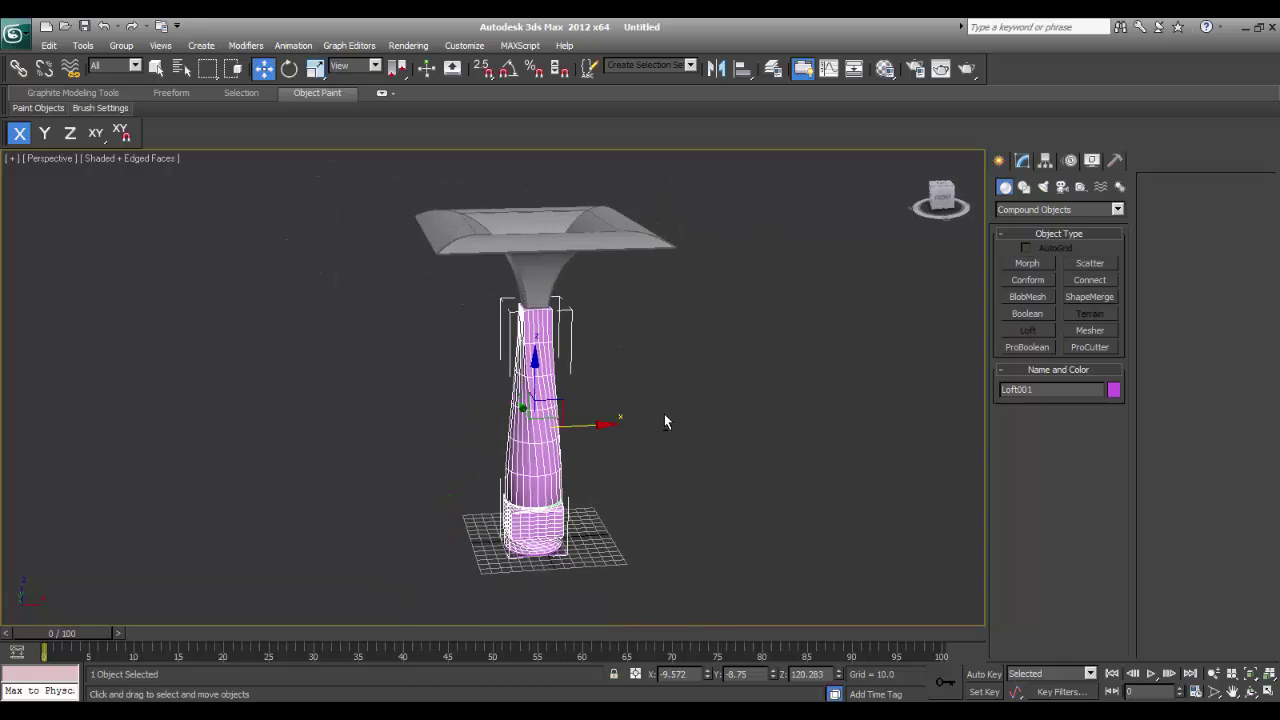
pyautogui.keyDown('alt'); pyautogui.moveTo(663, 484); pyautogui.dragTo(650, 465, button='middle'); pyautogui.keyUp('alt')
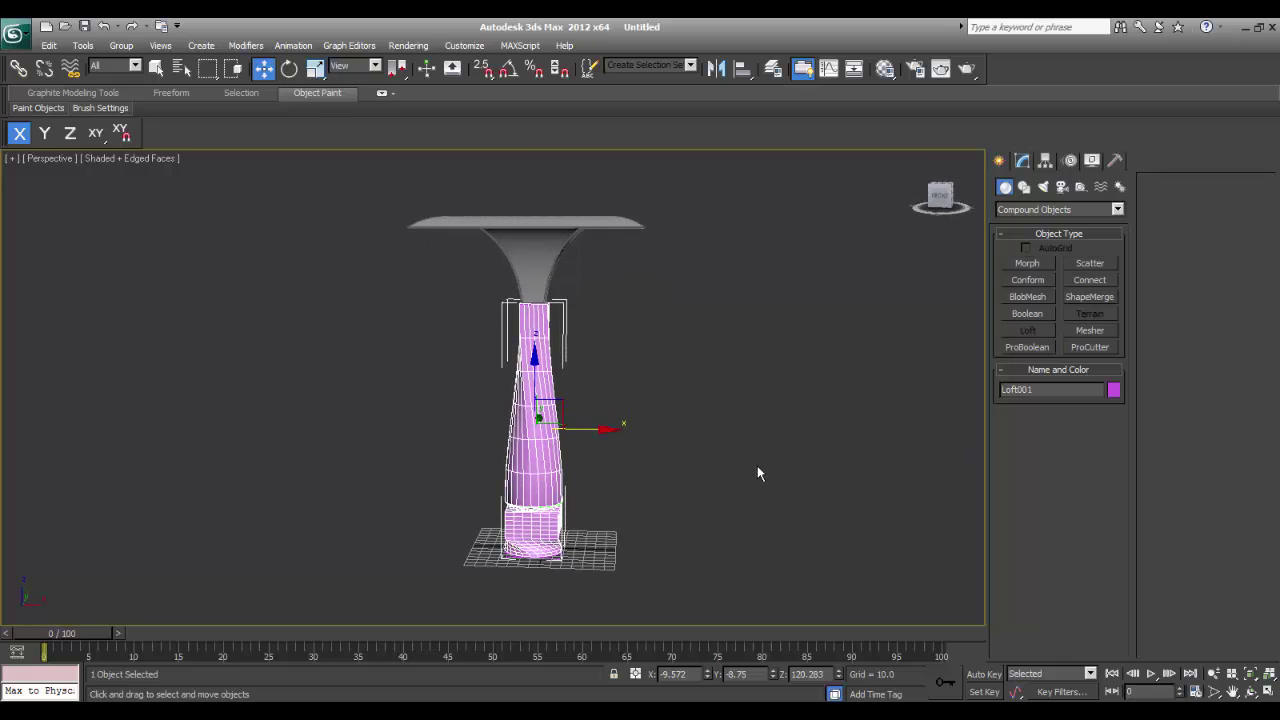
# - Assign the 01 - Default material with a near-white diffuse color of value 240 to the entire column
pyautogui.press('m')
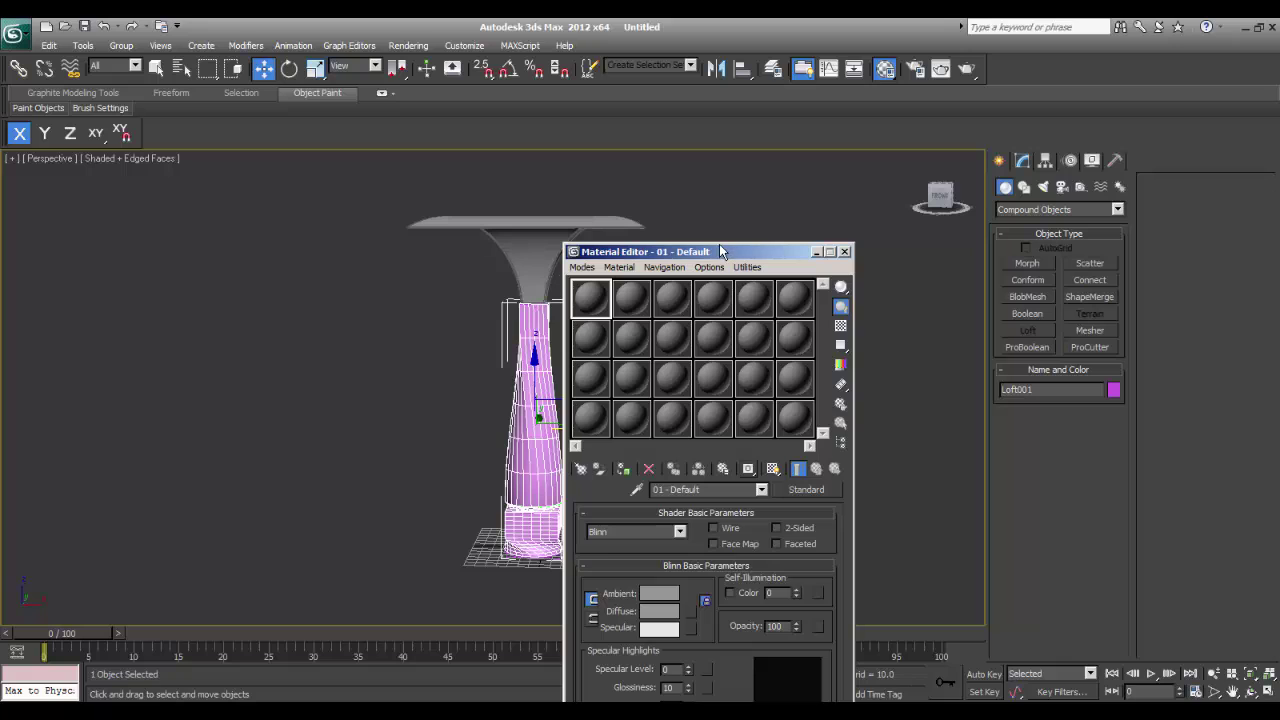
pyautogui.moveTo(719, 251); pyautogui.dragTo(929, 214)
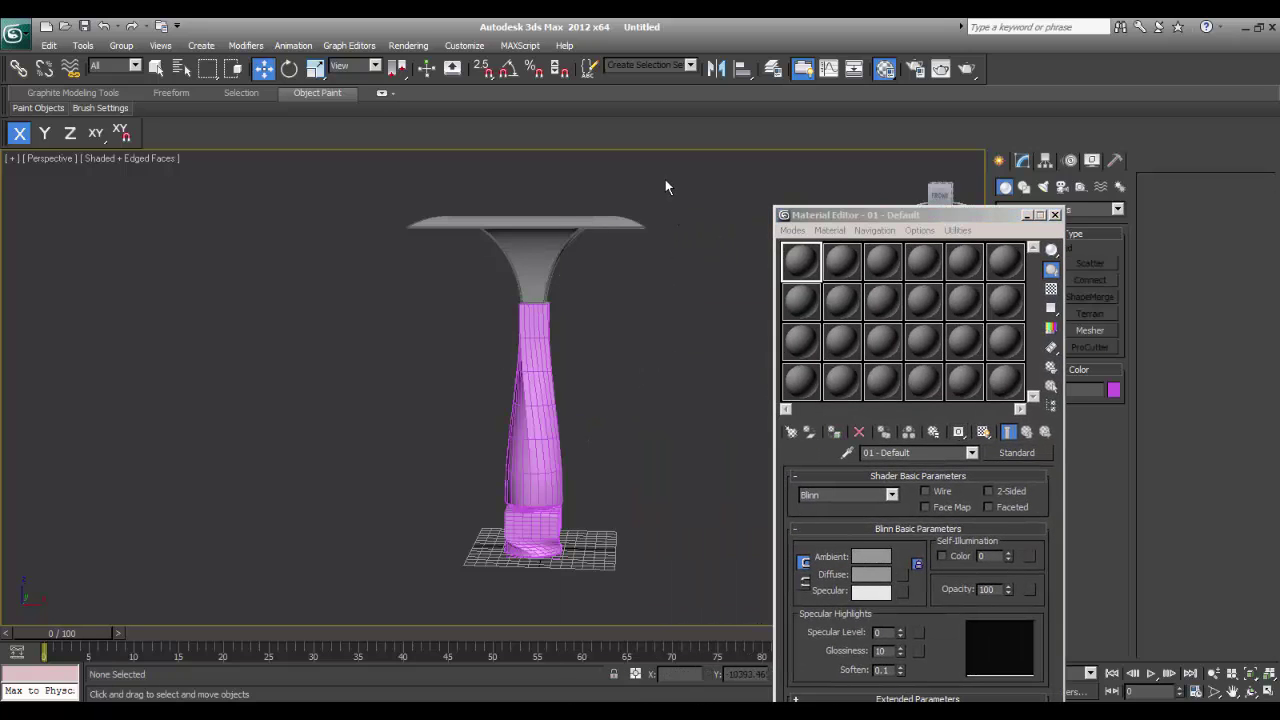
pyautogui.moveTo(670, 208); pyautogui.dragTo(397, 585)
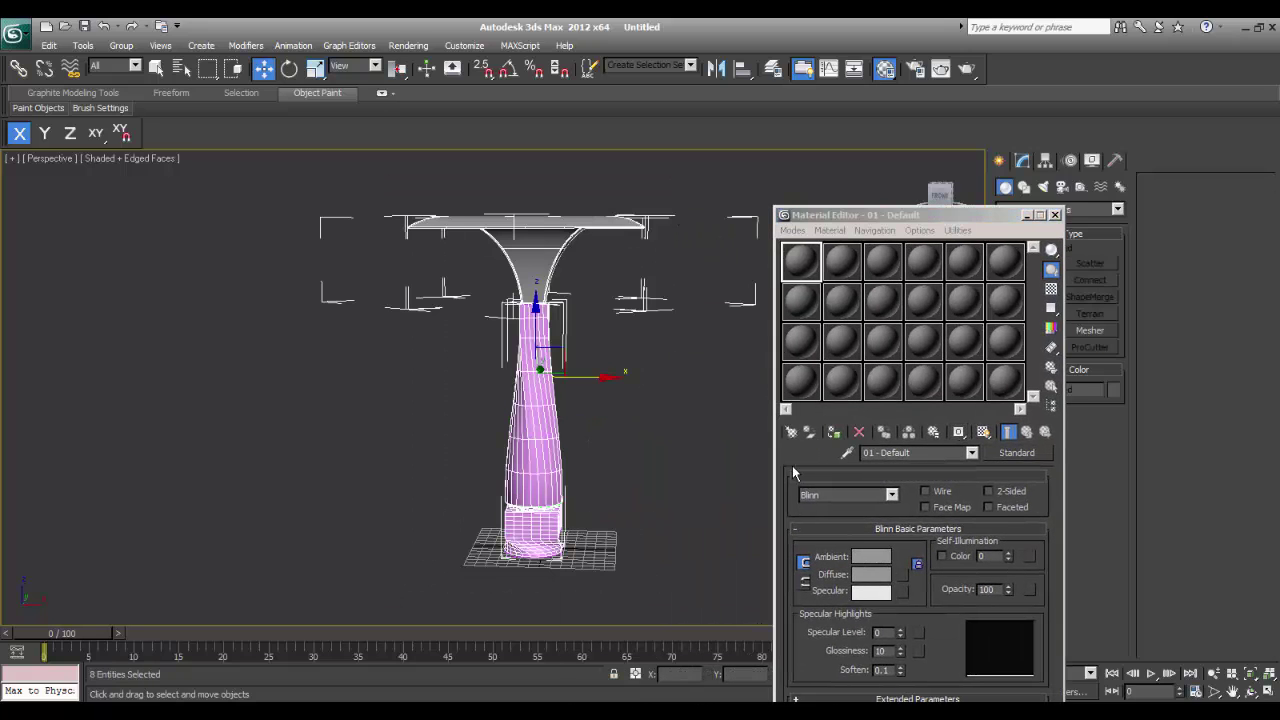
pyautogui.click(866, 583)
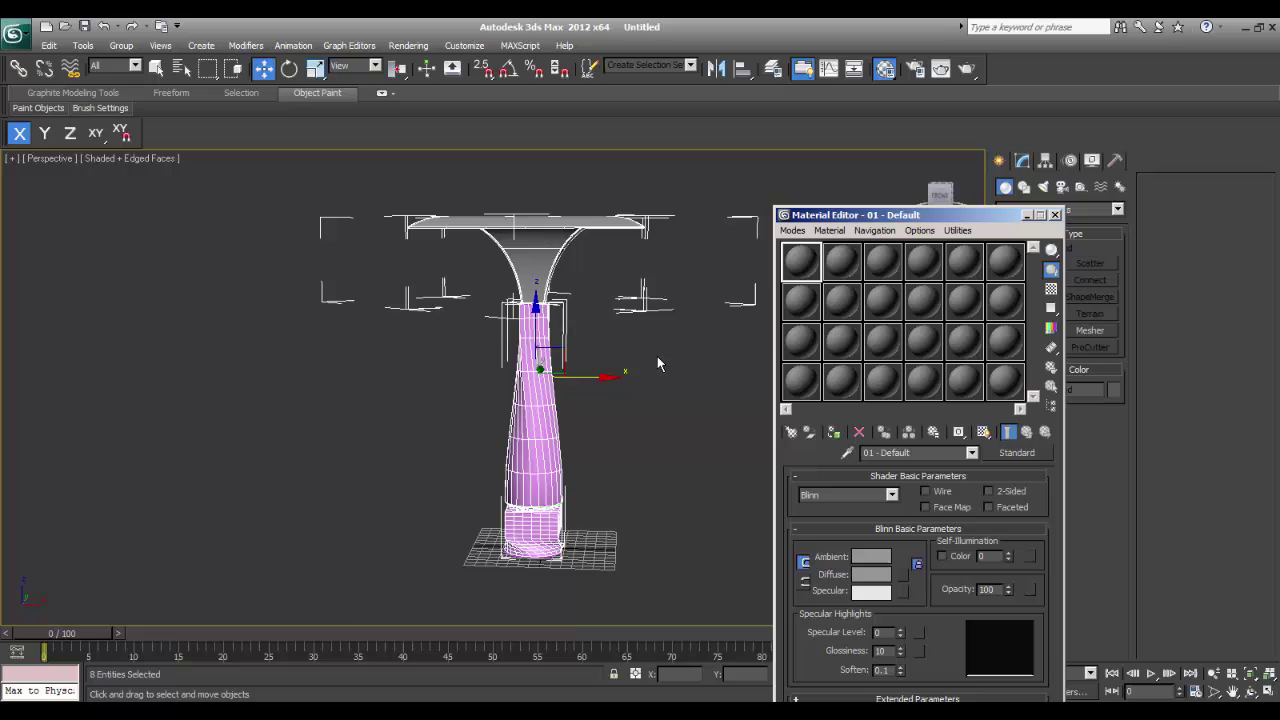
pyautogui.click(878, 576)
pyautogui.moveTo(475, 237); pyautogui.dragTo(475, 240)
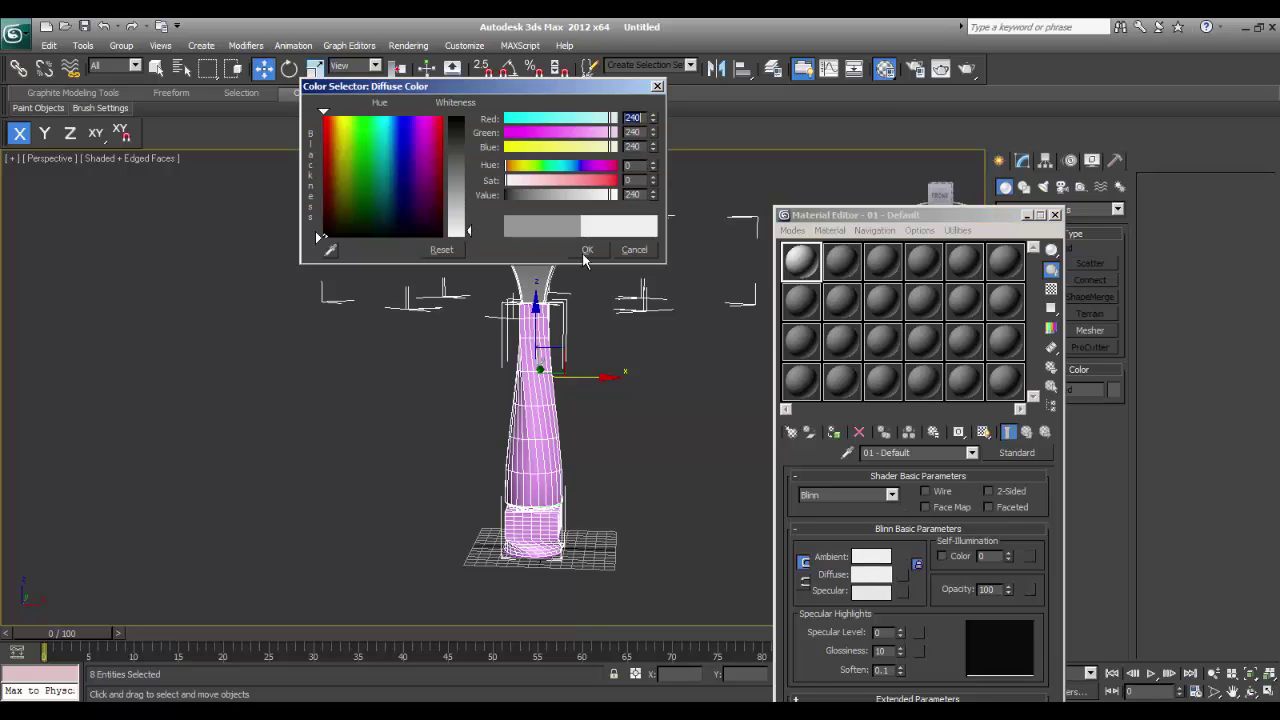
pyautogui.click(587, 249)
pyautogui.click(836, 433)
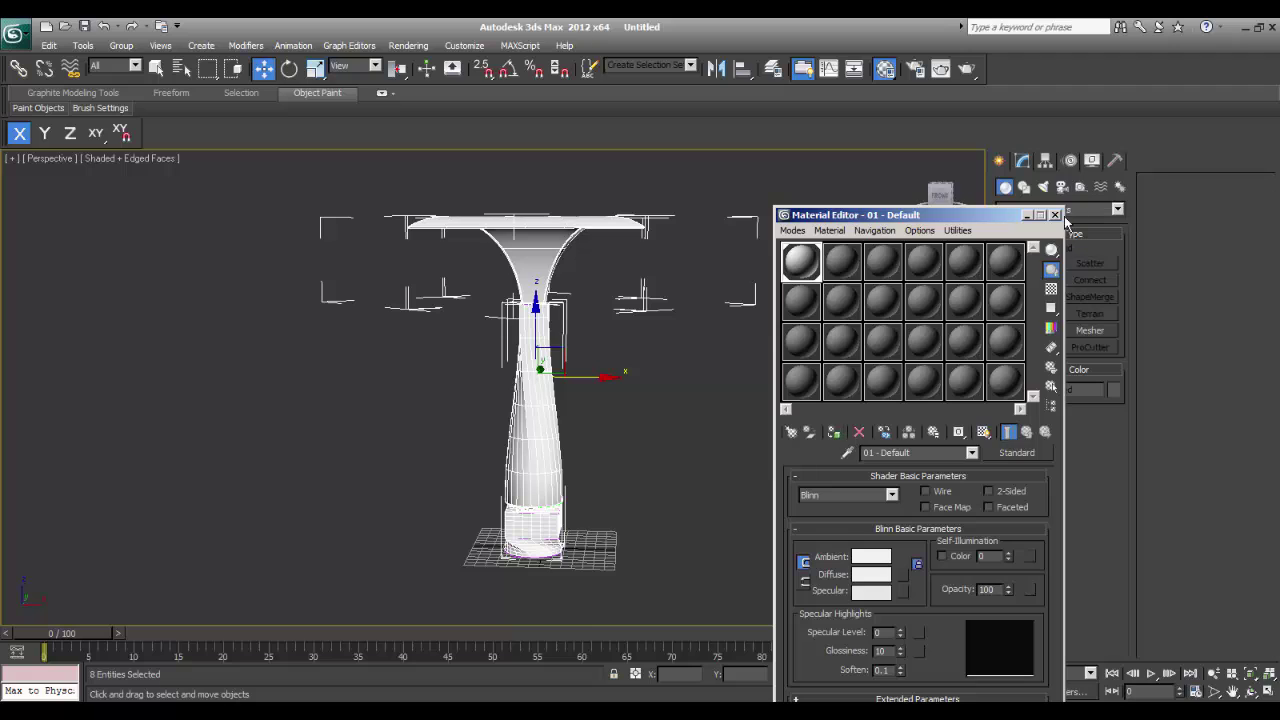
pyautogui.click(1054, 216)
# - Turn off edged faces and clone the entire column once as a Copy, offset along negative Y beside the original
pyautogui.click(671, 421)
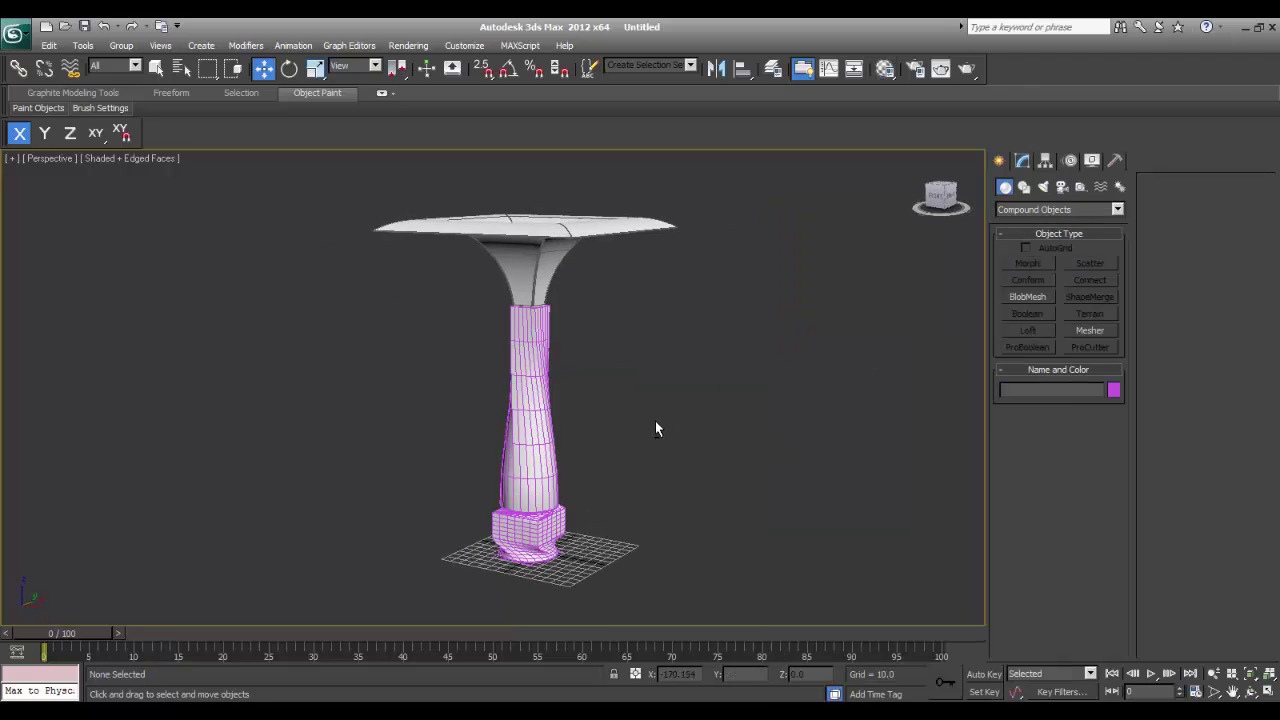
pyautogui.press('F4')
pyautogui.scroll(-3, 649, 424)
pyautogui.moveTo(660, 223); pyautogui.dragTo(498, 502)
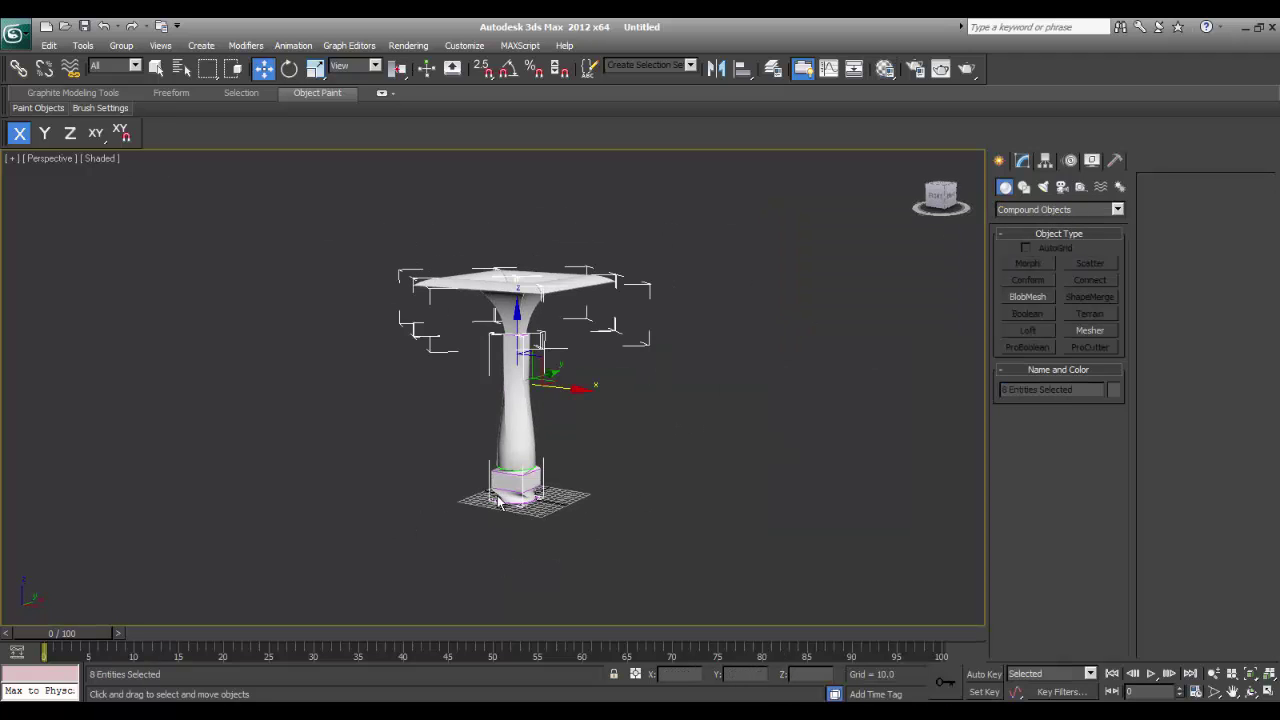
pyautogui.moveTo(562, 456)
pyautogui.keyDown('alt'); pyautogui.mouseDown(button='middle')
pyautogui.moveTo(490, 482)
pyautogui.moveTo(476, 468)
pyautogui.mouseUp(button='middle'); pyautogui.keyUp('alt')
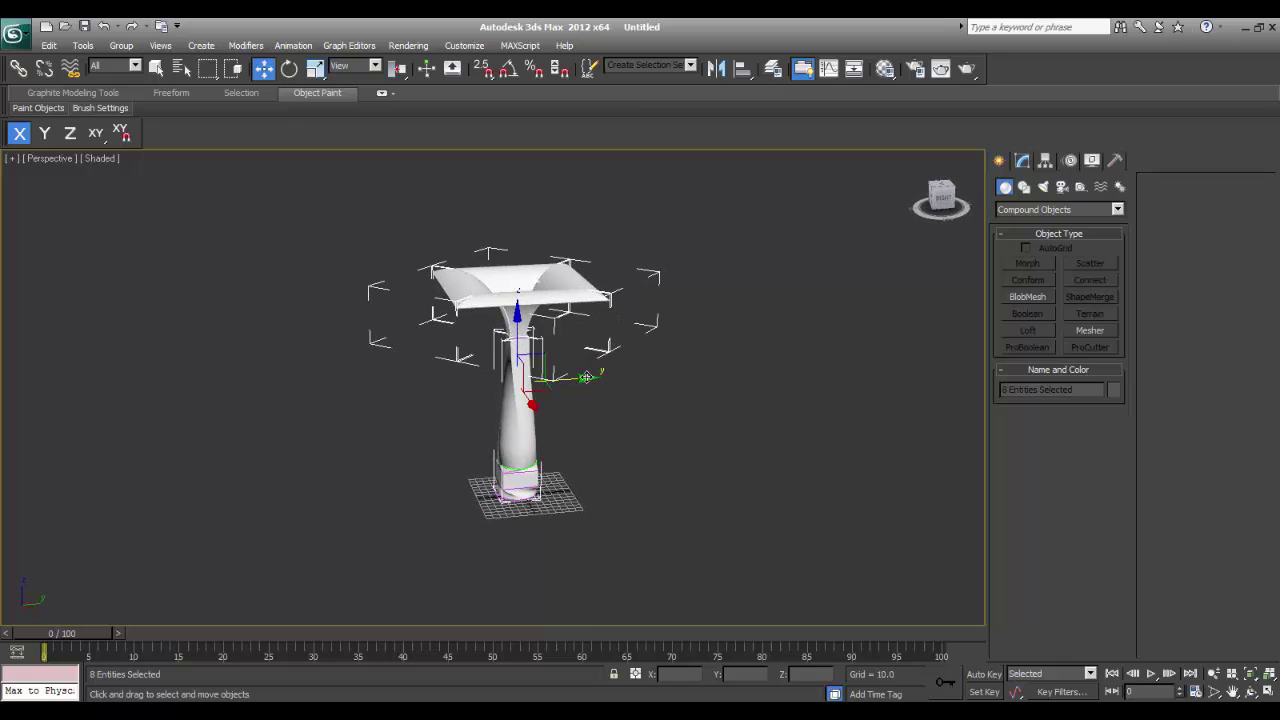
pyautogui.keyDown('shift'); pyautogui.moveTo(586, 377); pyautogui.dragTo(392, 386); pyautogui.keyUp('shift')
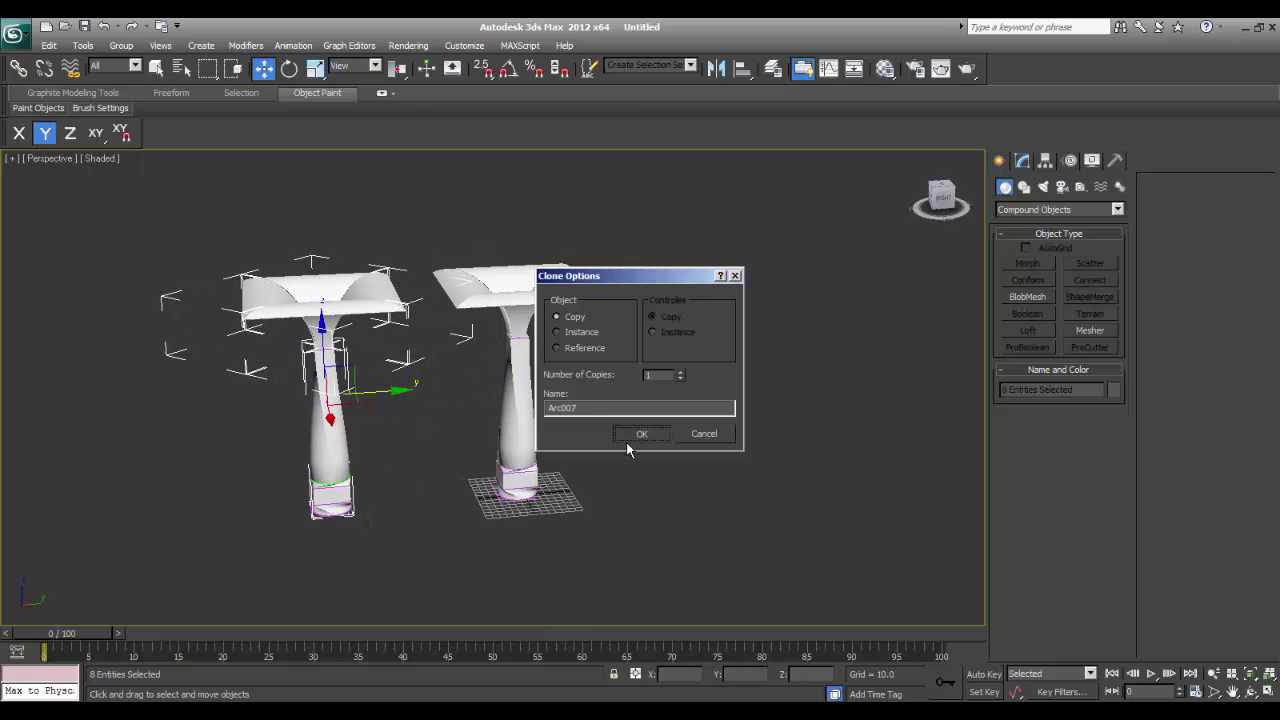
pyautogui.click(640, 432)
pyautogui.scroll(10, 576, 469)
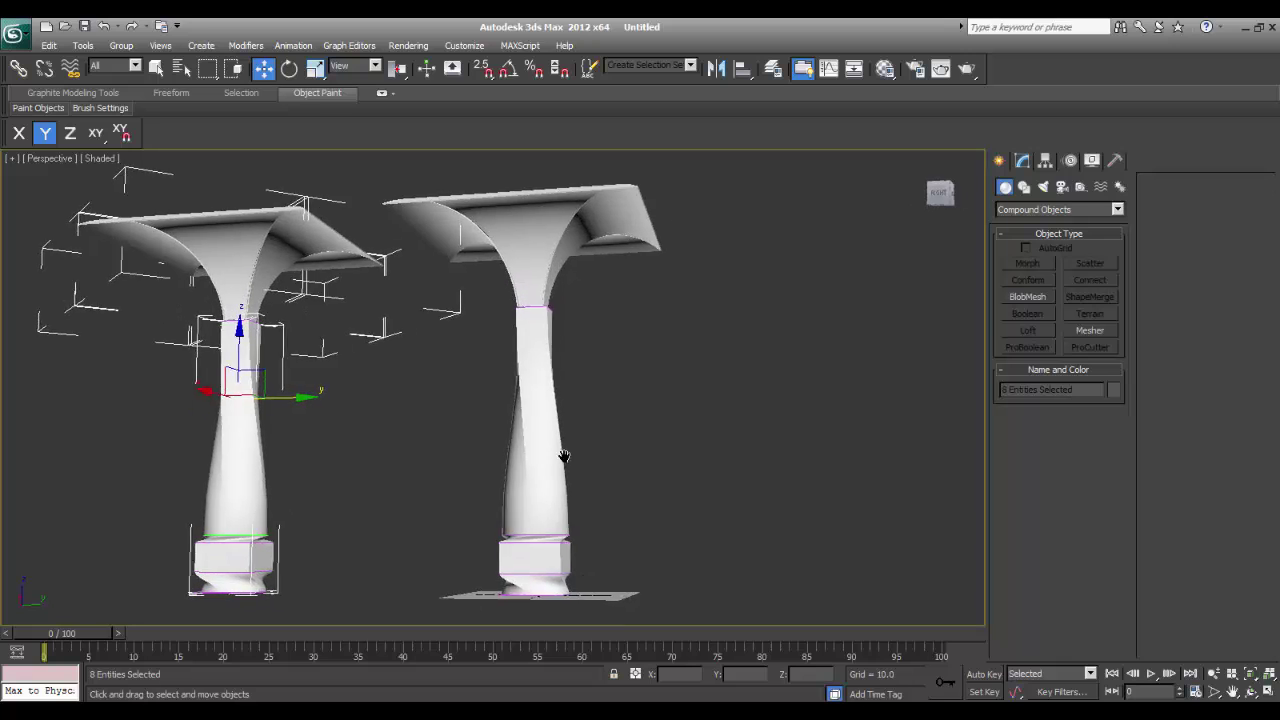
pyautogui.keyDown('alt'); pyautogui.moveTo(632, 466); pyautogui.dragTo(629, 432, button='middle'); pyautogui.keyUp('alt')
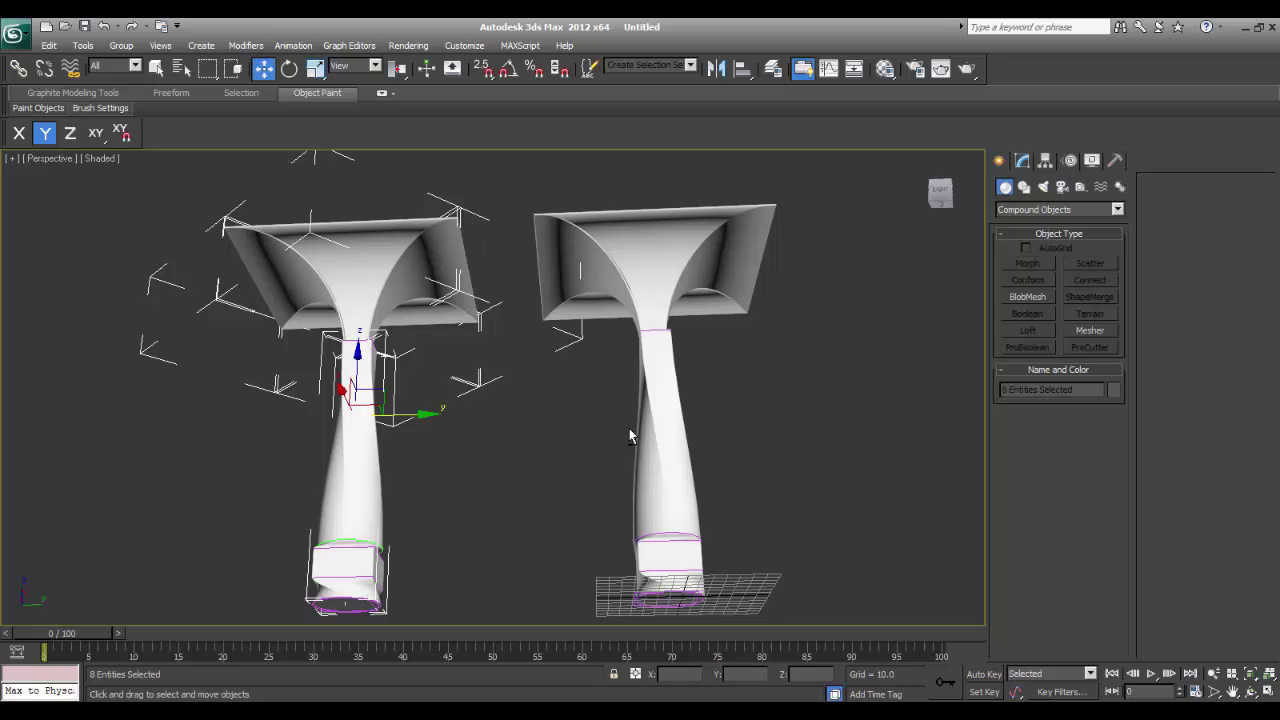
pyautogui.keyDown('alt'); pyautogui.moveTo(586, 429); pyautogui.dragTo(623, 471, button='middle'); pyautogui.keyUp('alt')
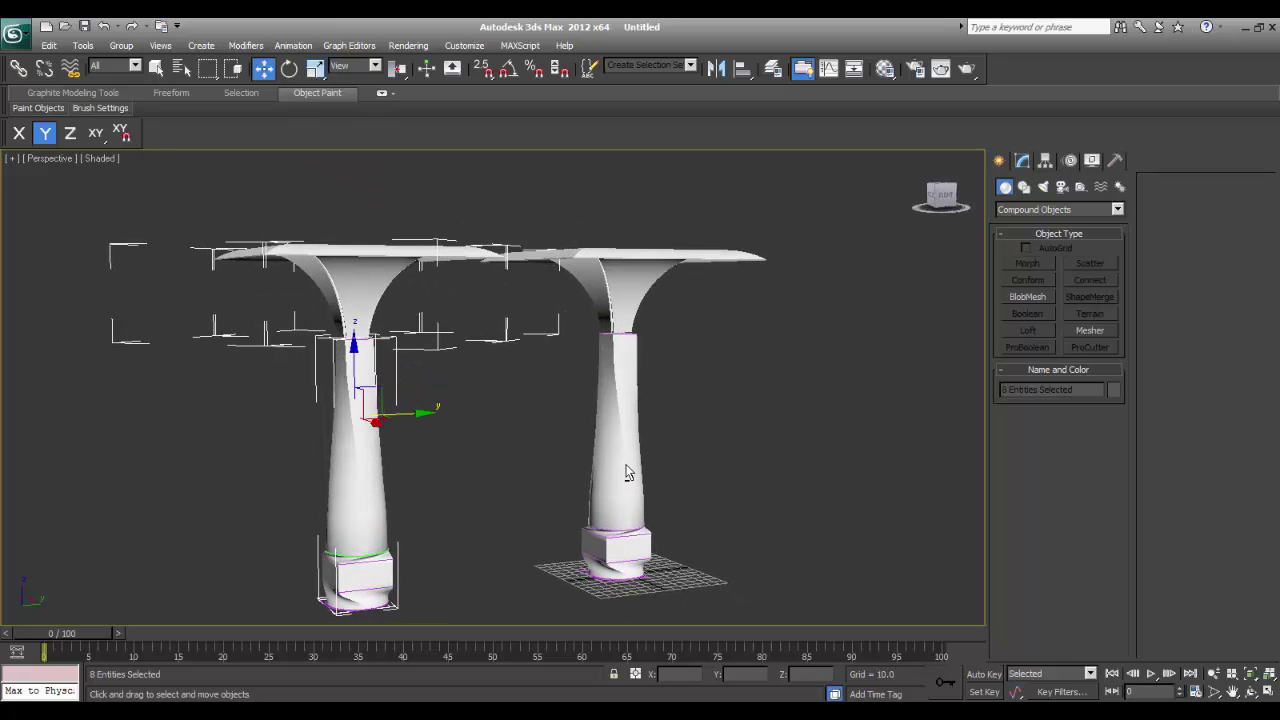